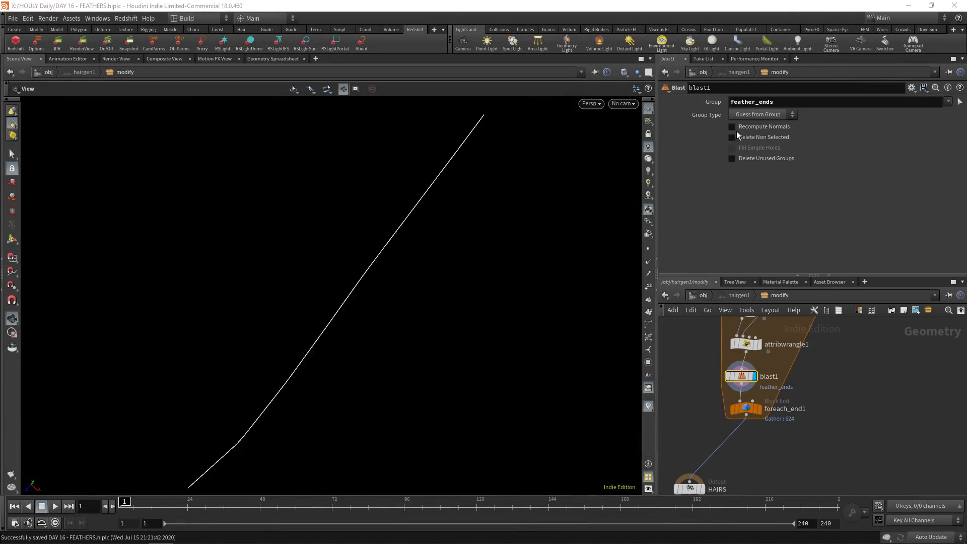
drag(833, 198, 668, 197)
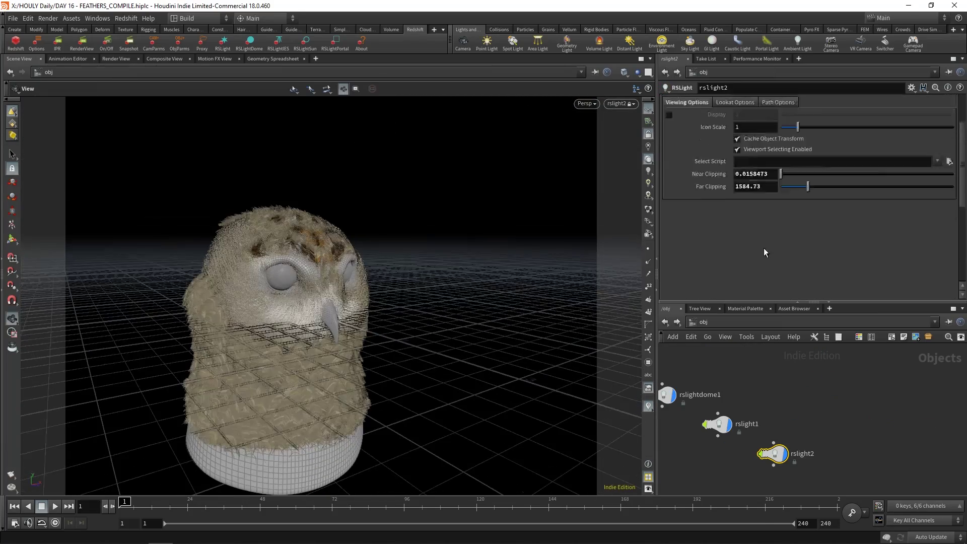
scroll(708, 290, up, 3)
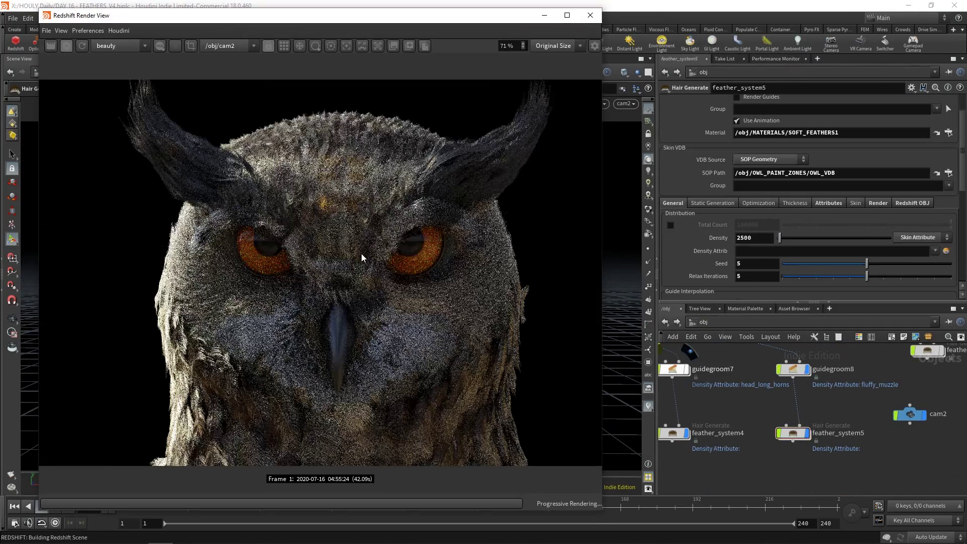
scroll(396, 218, down, 5)
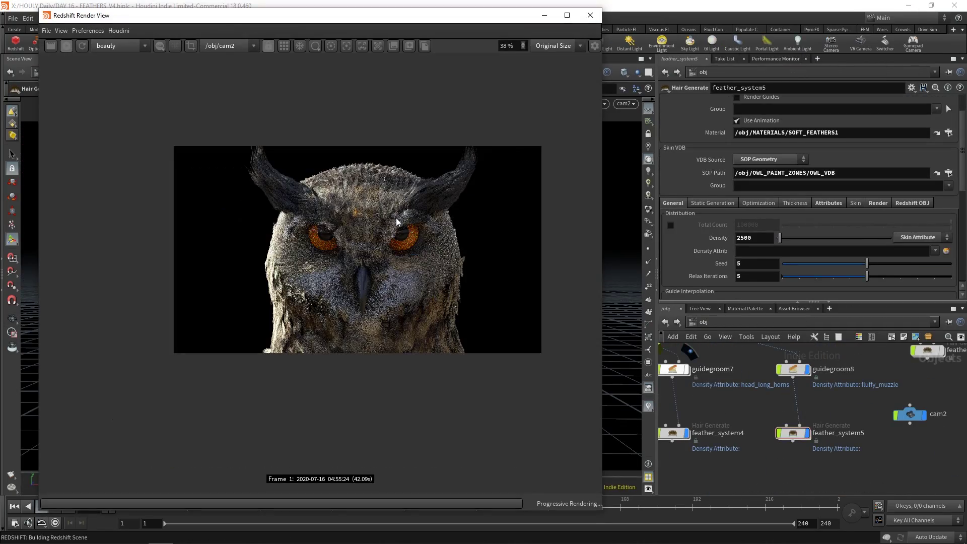
scroll(364, 264, up, 8)
scroll(339, 358, down, 5)
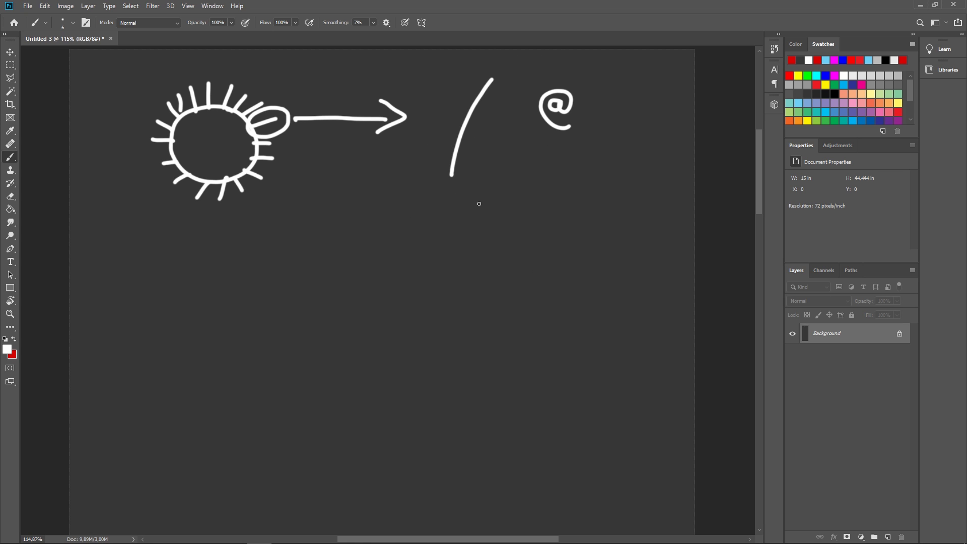
In Photoshop, paint a downward arrow below the single curved strand, ending at a leaf-shaped feather outline around a central vertical line.
mouse_move(470, 194)
mouse_down()
mouse_move(492, 281)
mouse_move(512, 248)
mouse_up()
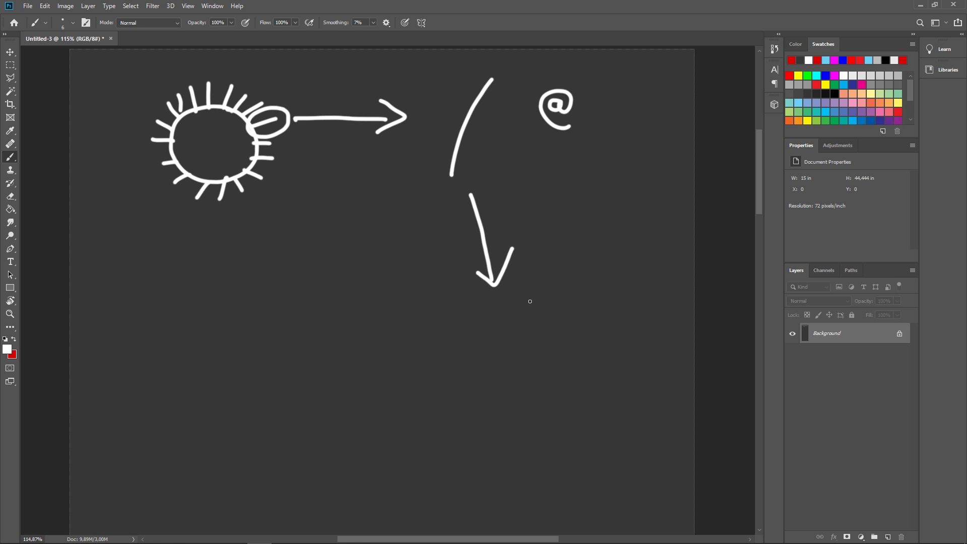
scroll(512, 395, down, 3)
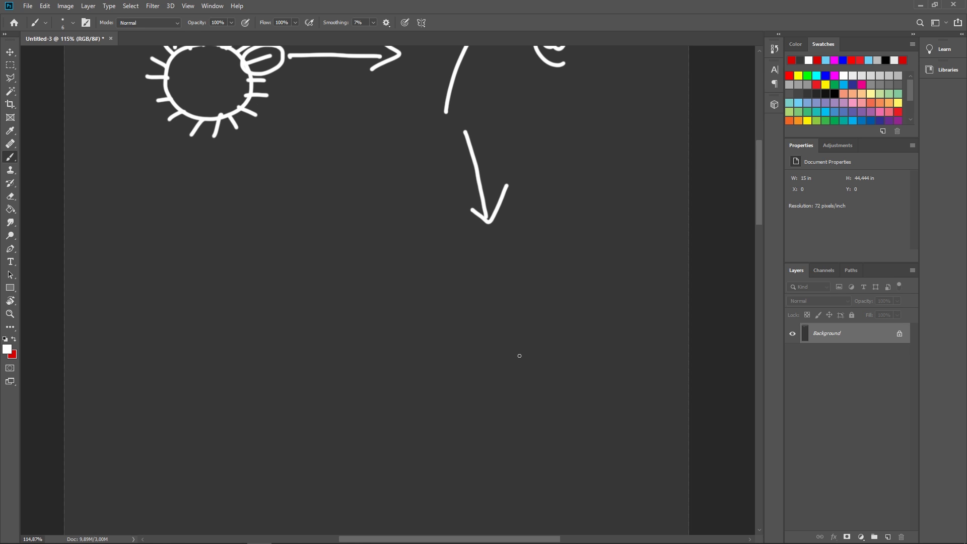
drag(530, 380, 532, 261)
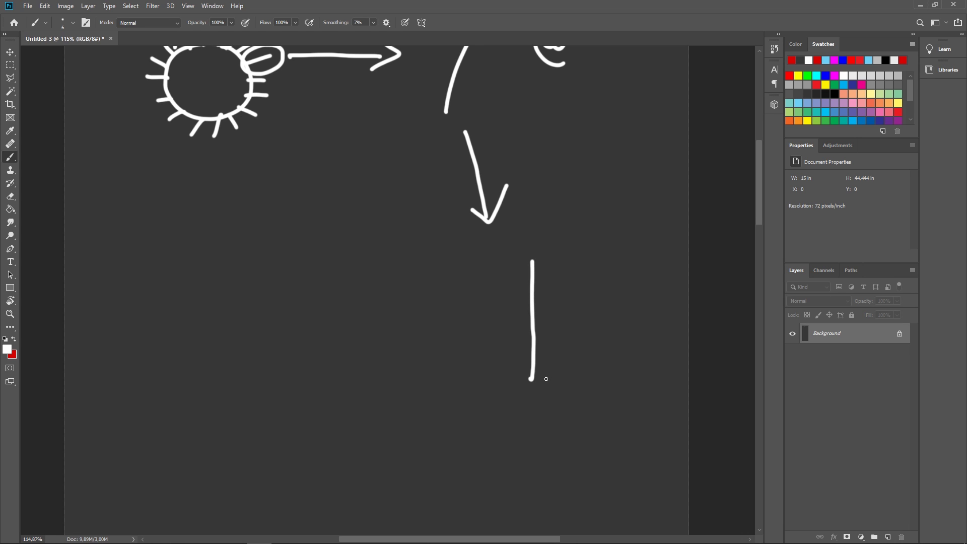
mouse_move(530, 378)
mouse_down()
mouse_move(509, 348)
mouse_move(510, 322)
mouse_move(543, 283)
mouse_move(556, 324)
mouse_move(531, 377)
mouse_up()
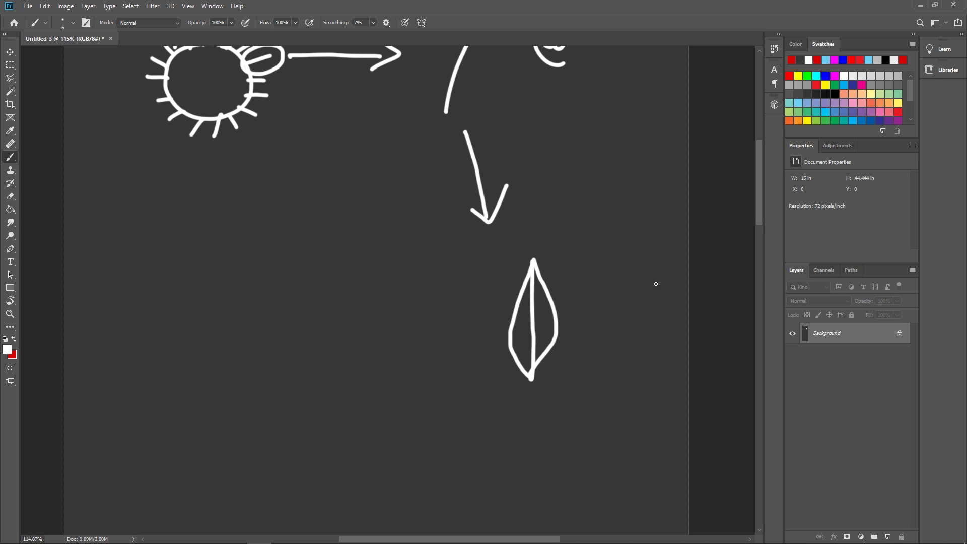
Paint a white vertical line beside the feather outline and mark five light blue points along it.
drag(635, 373, 637, 266)
click(635, 375)
key(bracketright)
click(636, 344)
click(638, 316)
click(636, 288)
click(634, 268)
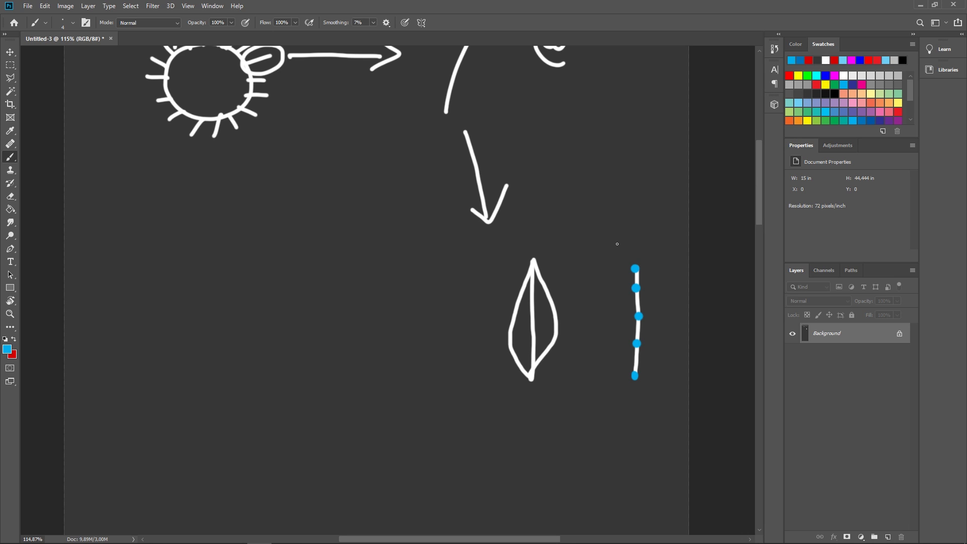
Paint light blue arrows pointing outward to both sides from the upper four points on the line.
mouse_move(627, 269)
mouse_down()
mouse_move(616, 269)
mouse_move(619, 293)
mouse_up()
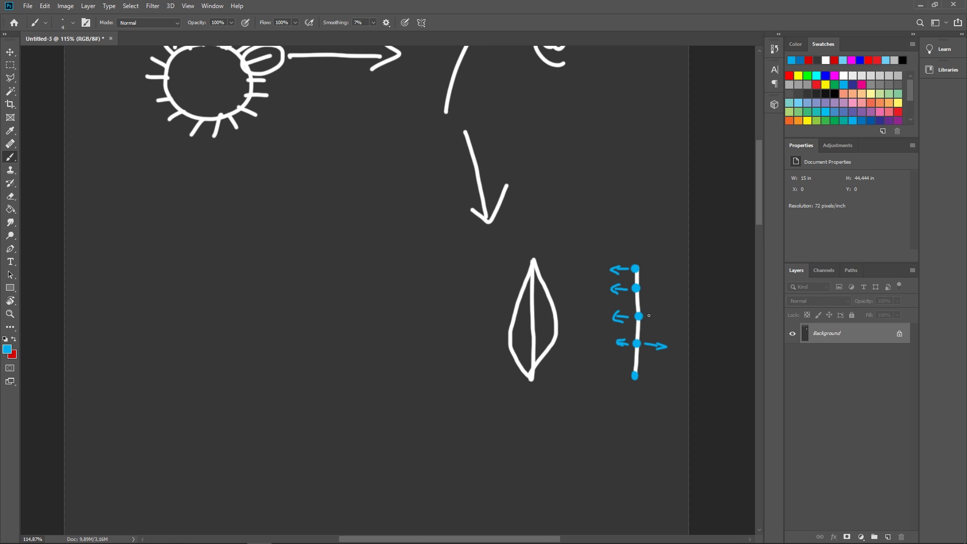
drag(648, 316, 672, 316)
drag(665, 312, 664, 321)
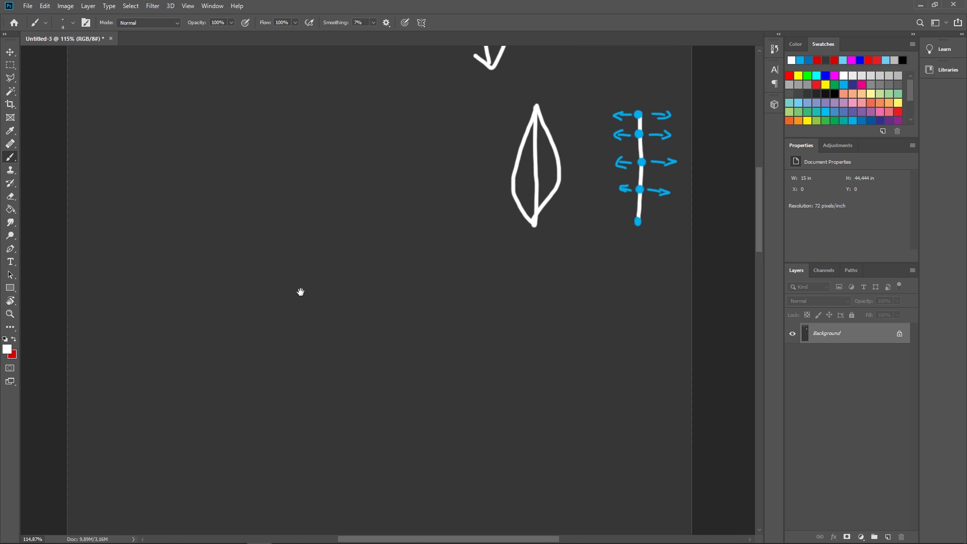
On empty canvas below the feather sketch, paint a white near-vertical line, a right-pointing arrow and a second similar line.
drag(300, 291, 302, 74)
drag(132, 218, 146, 94)
mouse_move(218, 166)
mouse_down()
mouse_move(257, 165)
mouse_move(255, 184)
mouse_up()
drag(344, 226, 364, 87)
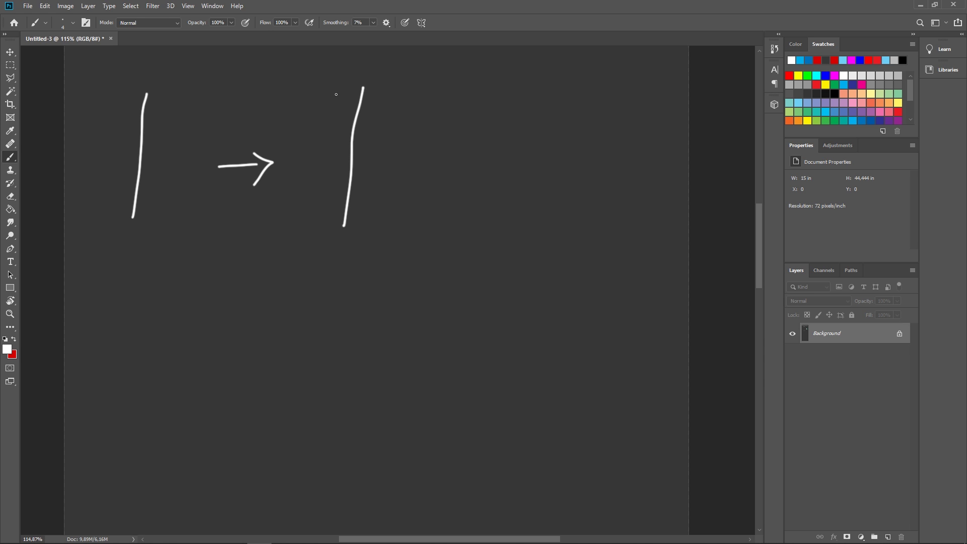
Paint dots on both sides of the second line, join them with crossing strokes, and add another arrow leading to a third line.
click(318, 94)
click(310, 143)
click(306, 185)
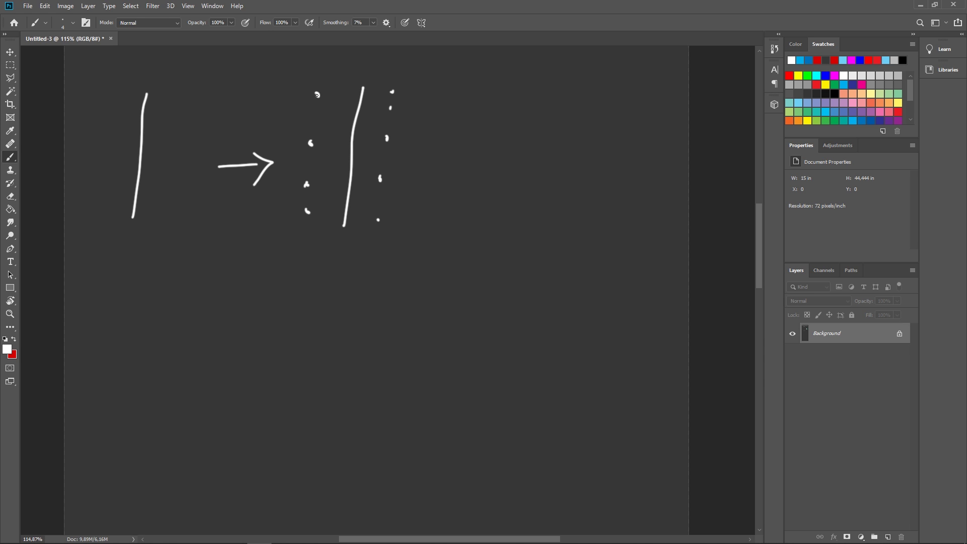
drag(317, 94, 384, 93)
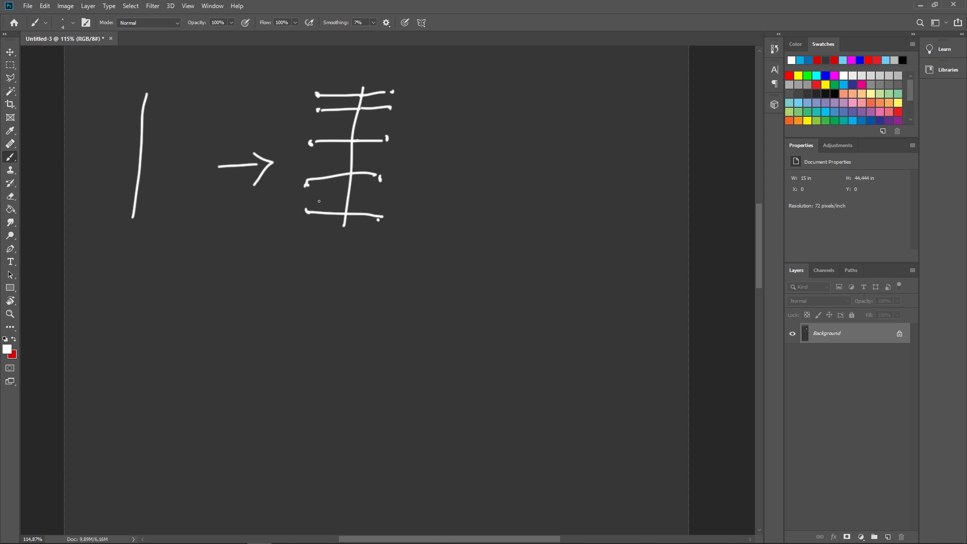
drag(306, 195, 390, 202)
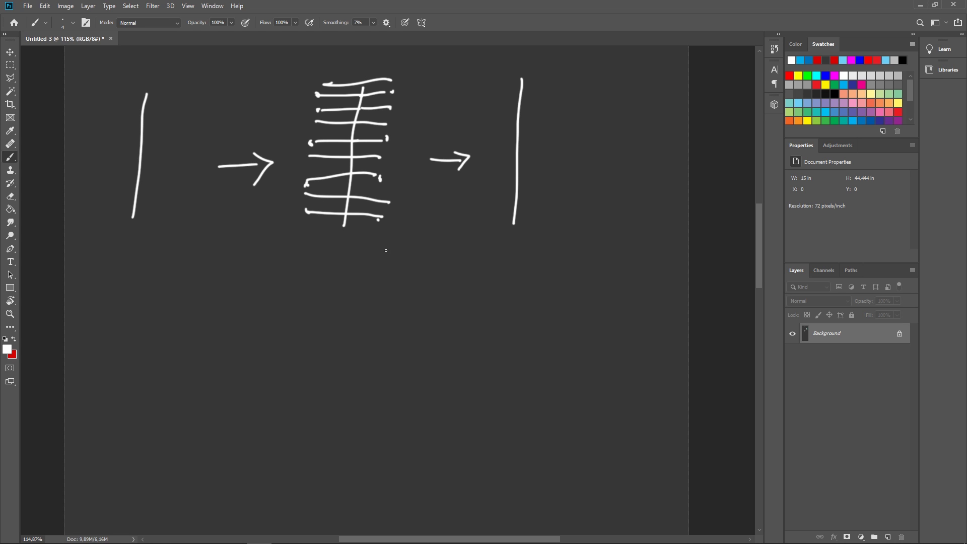
Paint crossbars tapering toward both ends of the third line, and a curved arrow leading down to a new vertical line.
drag(507, 216, 526, 217)
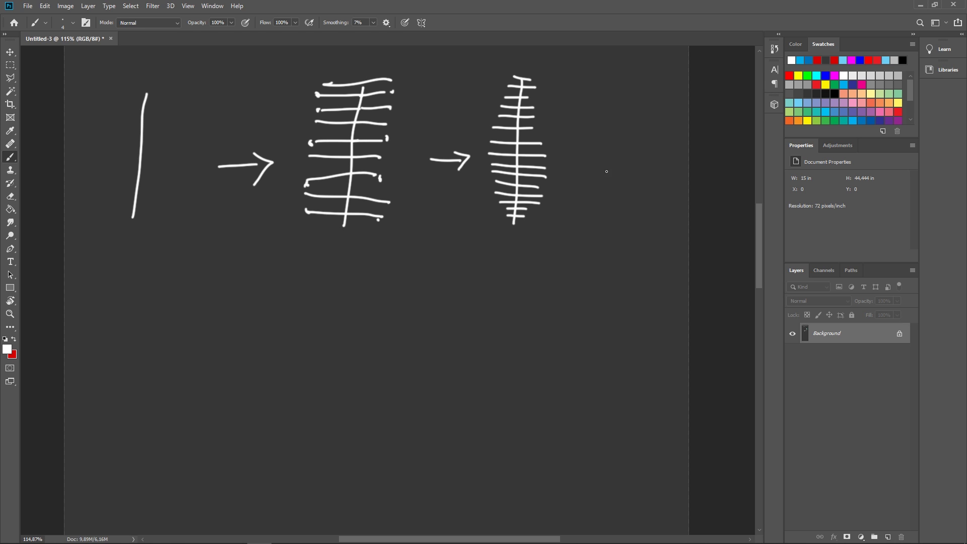
mouse_move(571, 167)
mouse_down()
mouse_move(602, 168)
mouse_move(606, 250)
mouse_move(593, 276)
mouse_move(613, 274)
mouse_up()
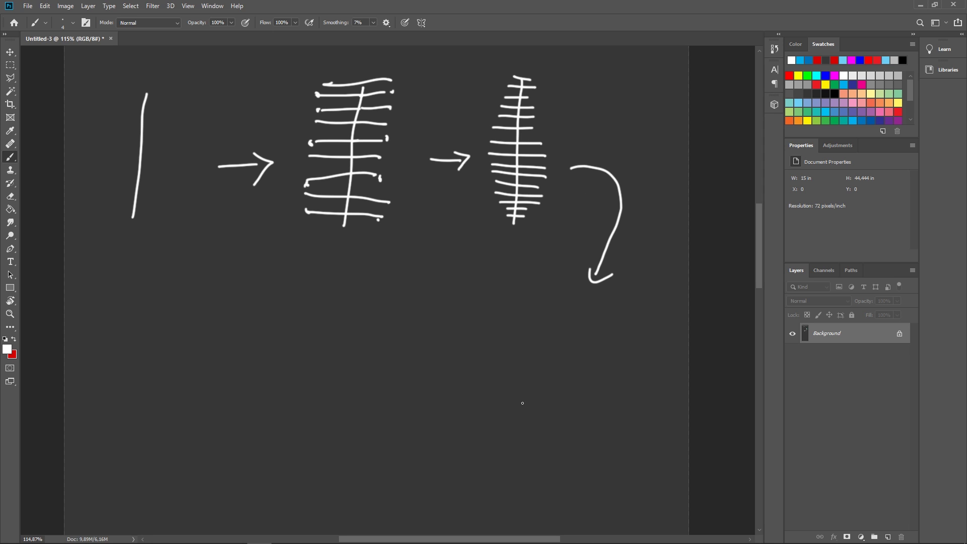
drag(534, 411, 532, 295)
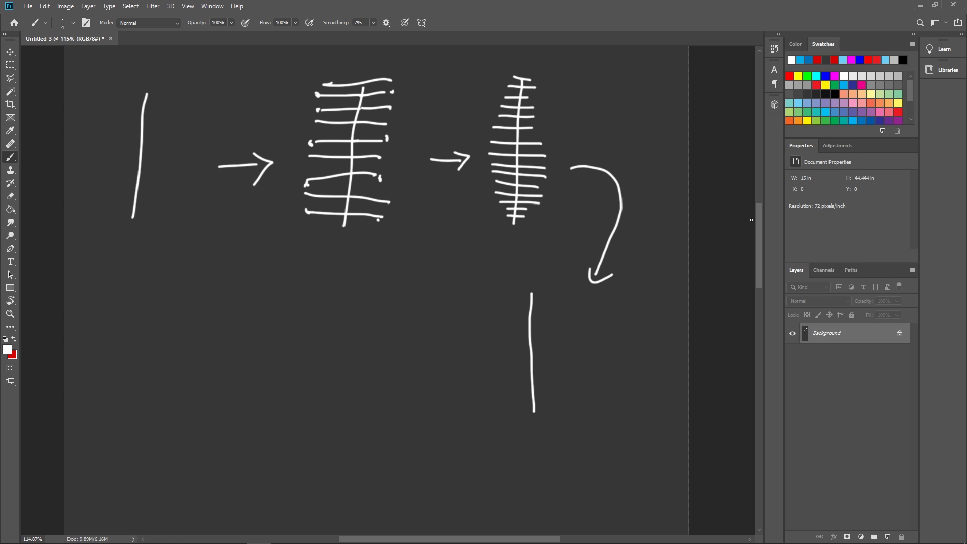
Sketch a short white line with a blue sideways arrow and a magenta upward arrow, and circle the blue arrow in white.
click(798, 102)
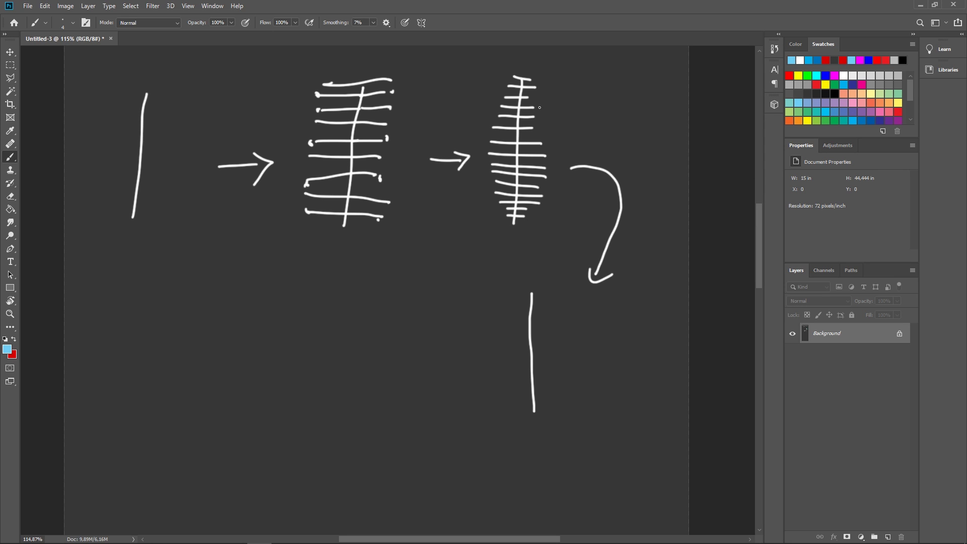
click(843, 76)
mouse_move(639, 110)
mouse_down()
mouse_move(641, 160)
mouse_move(659, 133)
mouse_move(656, 143)
mouse_up()
click(808, 60)
click(834, 75)
drag(638, 158, 636, 131)
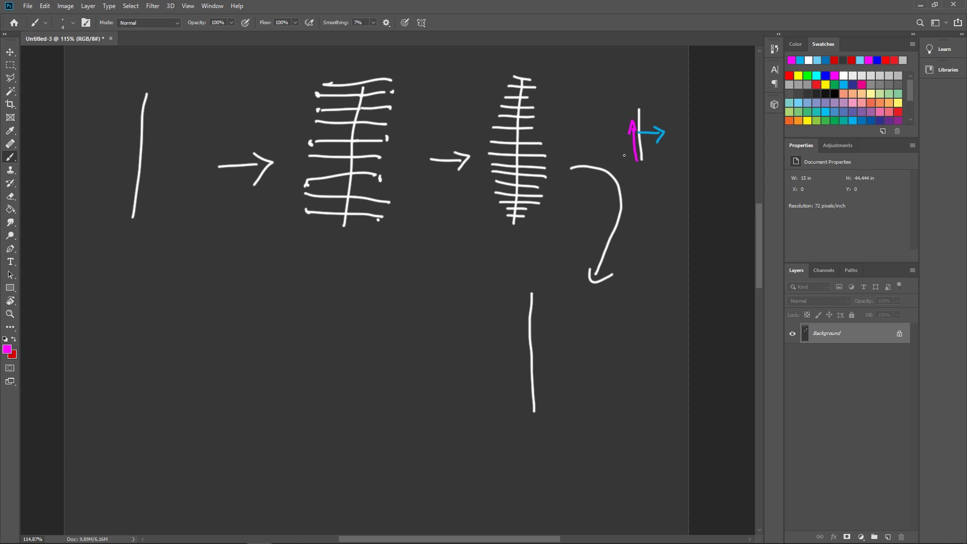
click(808, 60)
mouse_move(666, 123)
mouse_down()
mouse_move(662, 151)
mouse_move(656, 122)
mouse_up()
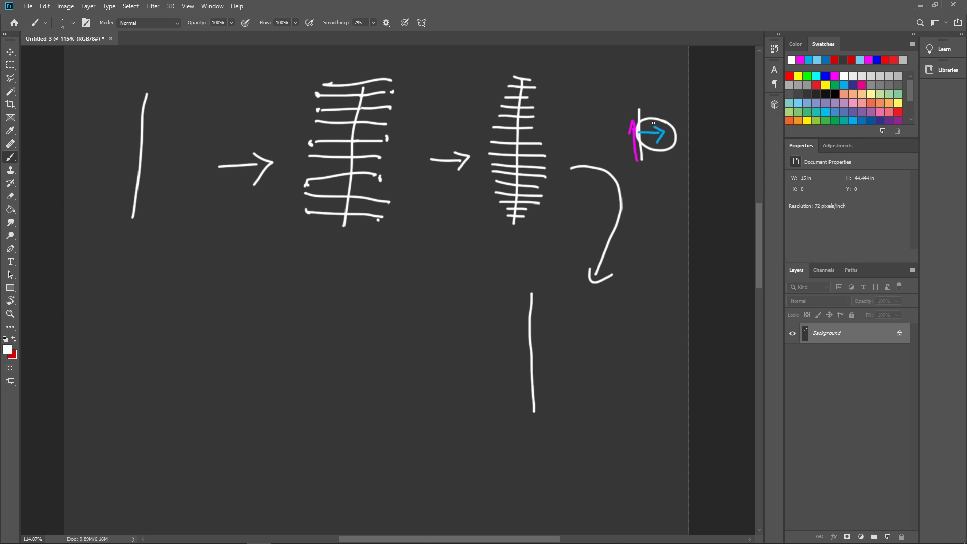
Paint upward-slanting white barbs along both sides of the lower vertical line to form a feather.
mouse_move(517, 223)
mouse_down()
mouse_move(514, 126)
mouse_move(554, 83)
mouse_move(525, 217)
mouse_up()
key(ctrl+z)
drag(534, 409, 519, 397)
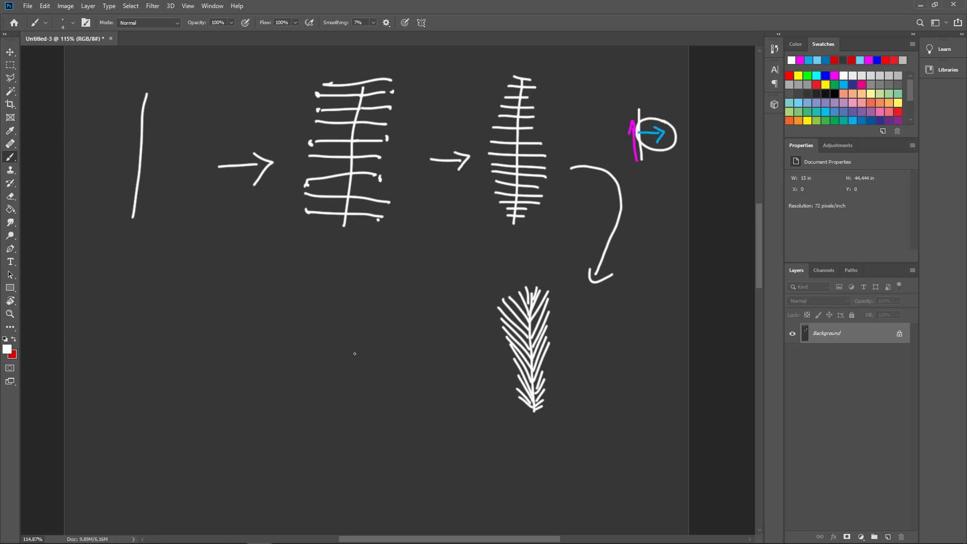
Paint a left-pointing arrow from the slanted feather to a second feather with irregular, clumped barbs.
mouse_move(487, 342)
mouse_down()
mouse_move(439, 342)
mouse_move(449, 348)
mouse_up()
drag(359, 411, 350, 297)
drag(351, 406, 342, 400)
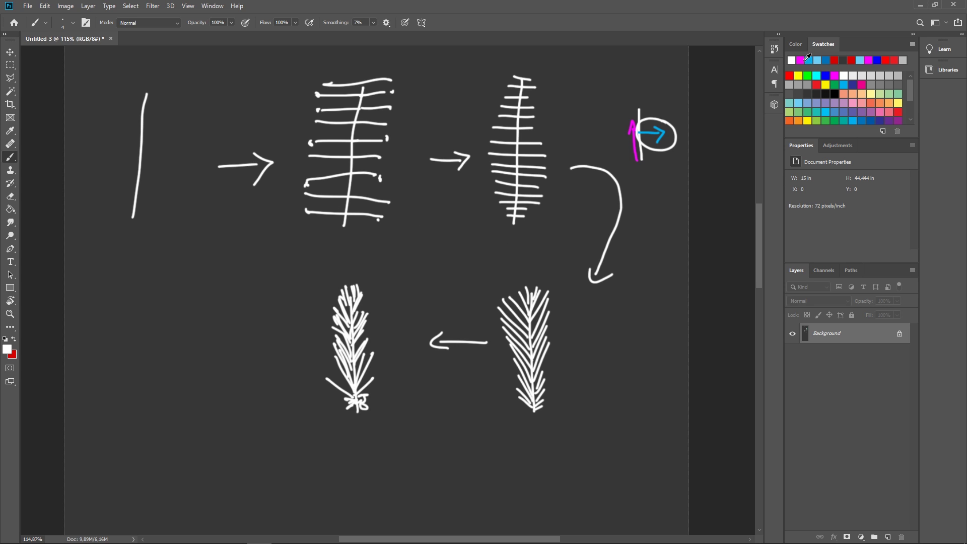
click(825, 85)
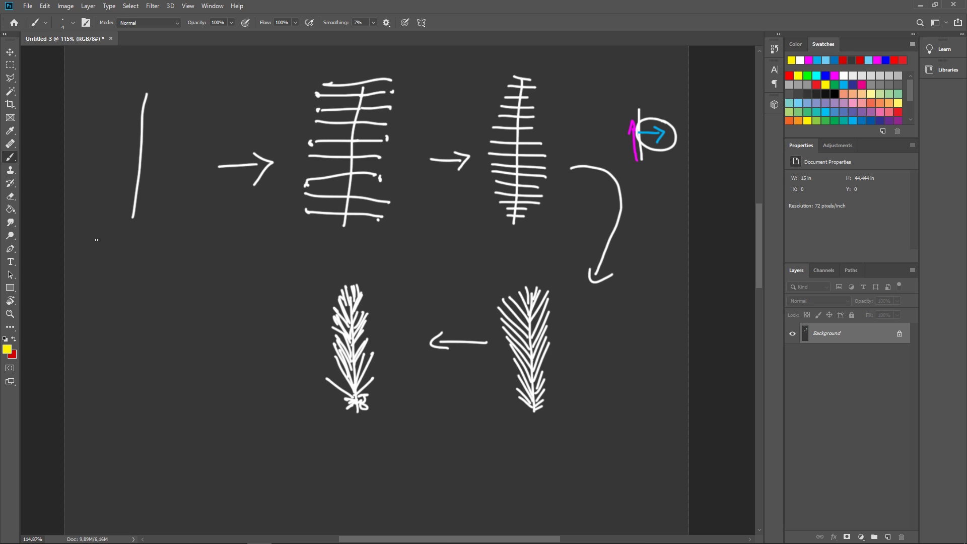
mouse_move(99, 240)
mouse_down()
mouse_move(89, 231)
mouse_move(106, 256)
mouse_move(131, 231)
mouse_move(137, 254)
mouse_up()
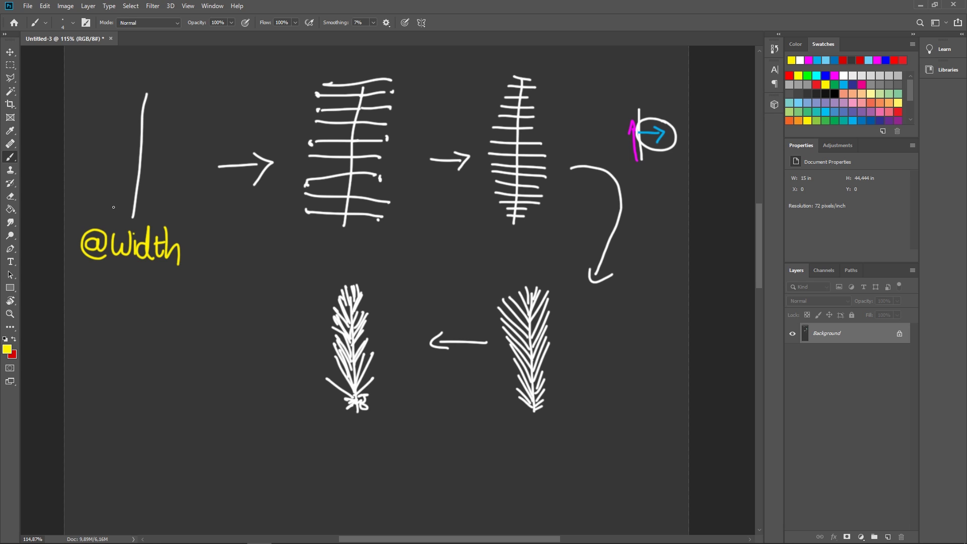
click(800, 60)
key(bracketright)
key(bracketright)
key(bracketright)
key(bracketright)
key(bracketright)
key(bracketright)
key(bracketright)
key(bracketright)
key(bracketright)
drag(125, 410, 135, 294)
key(bracketleft)
key(bracketleft)
key(bracketleft)
key(bracketleft)
key(bracketleft)
drag(159, 411, 164, 294)
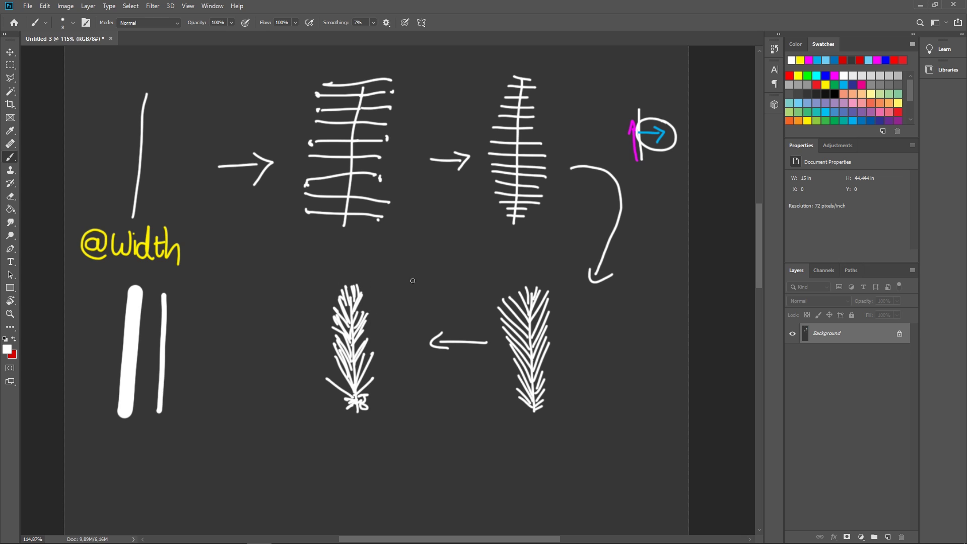
Circle the clumped feather sketch in red with a smaller brush.
click(817, 86)
key(bracketleft)
key(bracketleft)
mouse_move(408, 291)
mouse_down()
mouse_move(369, 267)
mouse_move(311, 406)
mouse_move(418, 355)
mouse_move(412, 292)
mouse_up()
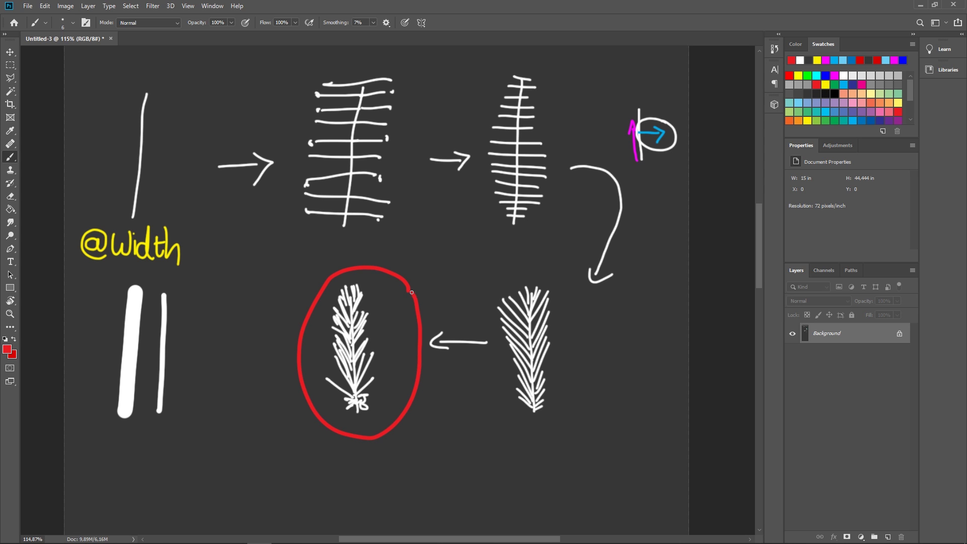
Trace the hairs around the circle in the first sketch with red strokes.
drag(318, 99, 368, 413)
drag(314, 248, 330, 321)
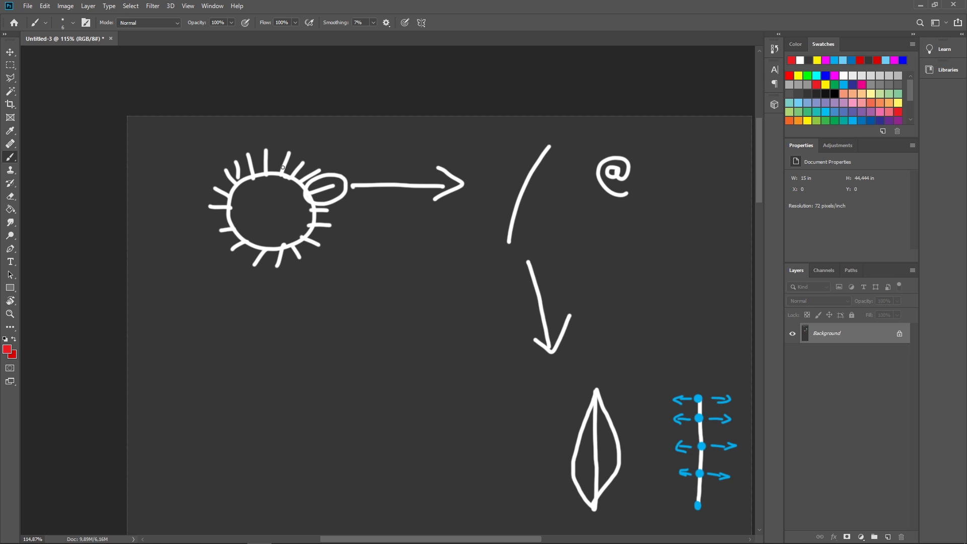
mouse_move(310, 195)
mouse_down()
mouse_move(339, 180)
mouse_move(337, 225)
mouse_move(305, 267)
mouse_up()
drag(286, 246, 281, 270)
drag(254, 247, 249, 269)
mouse_move(245, 239)
mouse_down()
mouse_move(234, 249)
mouse_move(217, 228)
mouse_move(215, 187)
mouse_up()
mouse_move(236, 186)
mouse_down()
mouse_move(225, 167)
mouse_move(253, 149)
mouse_up()
drag(267, 172, 273, 149)
drag(285, 171, 293, 151)
drag(292, 173, 305, 155)
drag(297, 182, 318, 170)
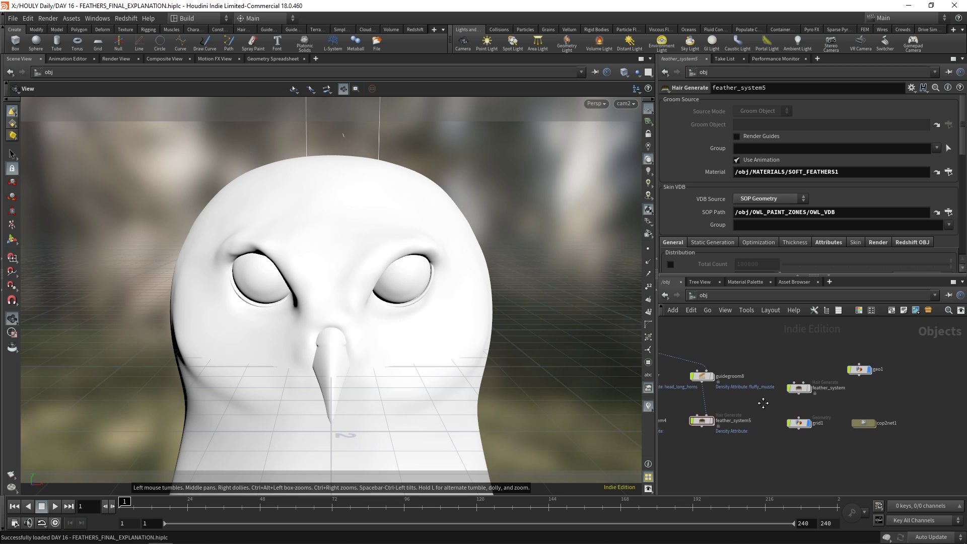
Switch to Houdini, enter the geo1 object's network and frame its line in the viewport.
middle_drag(928, 347, 882, 357)
scroll(816, 385, up, 2)
double_click(815, 381)
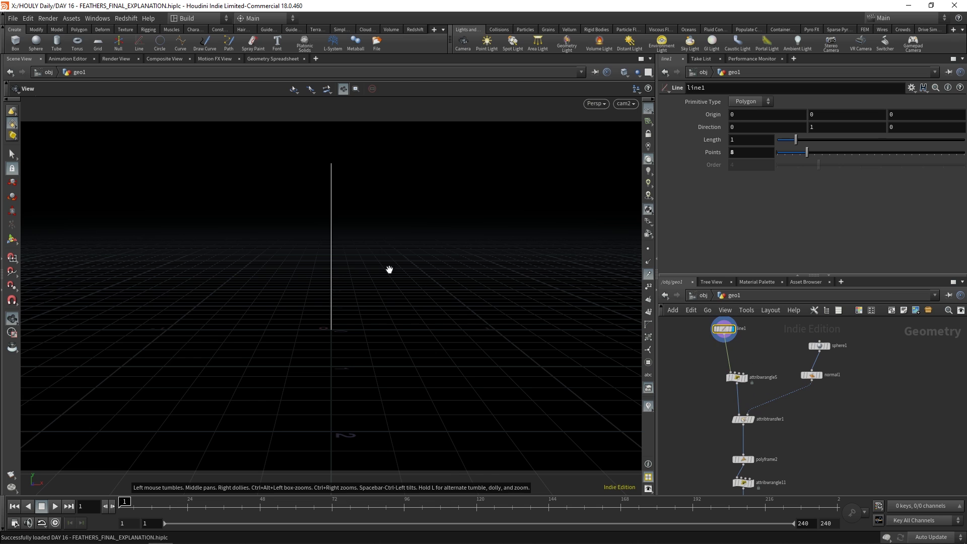
key(g)
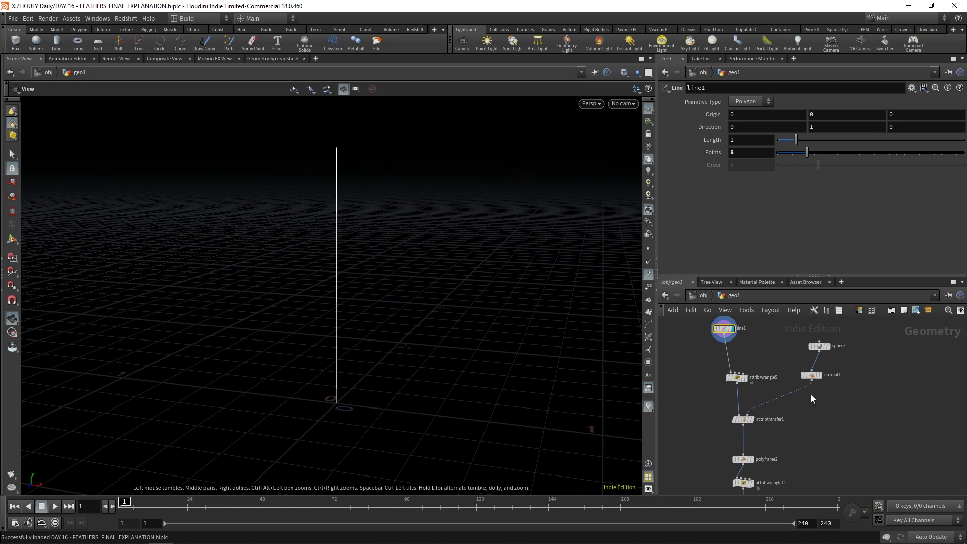
Display the attribwrangle5 node and show its point normals in the viewport.
click(747, 379)
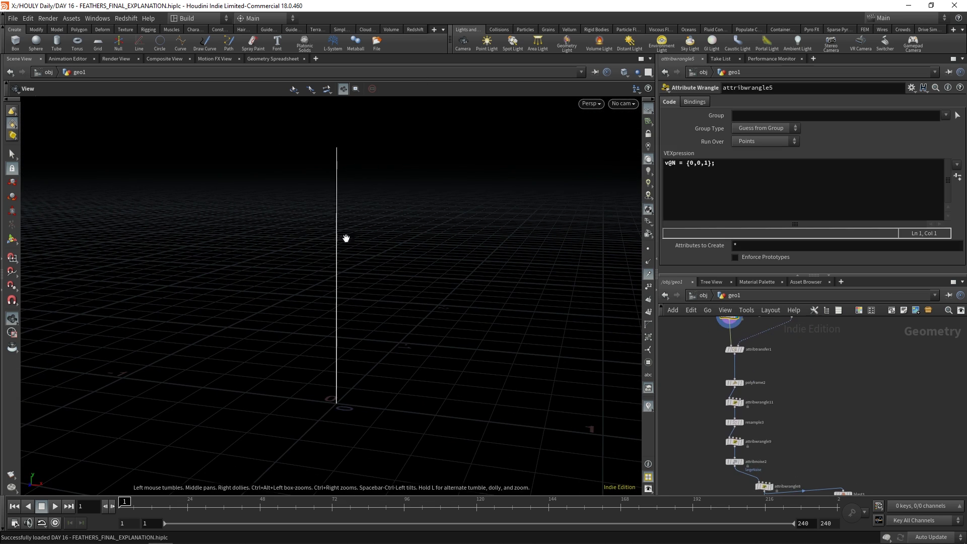
drag(346, 238, 393, 246)
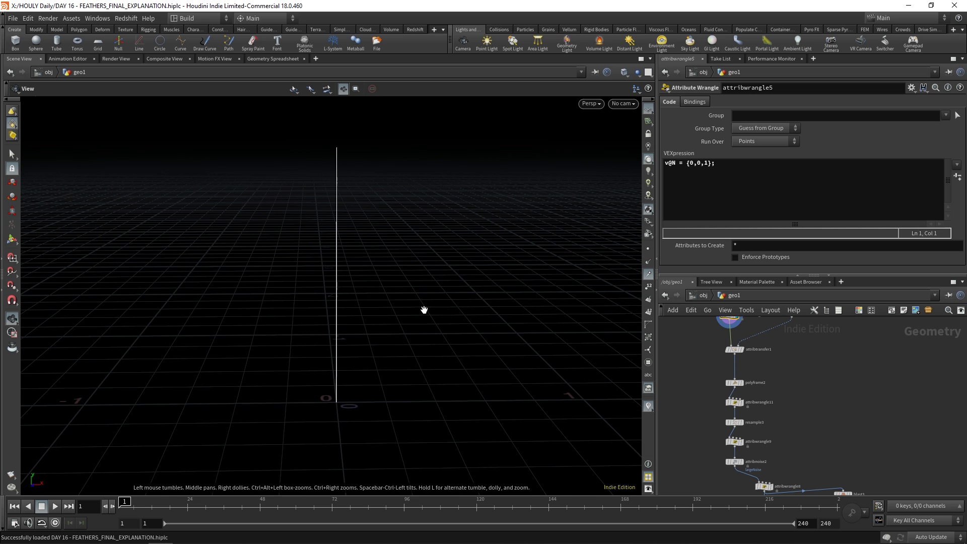
click(648, 262)
drag(332, 322, 414, 320)
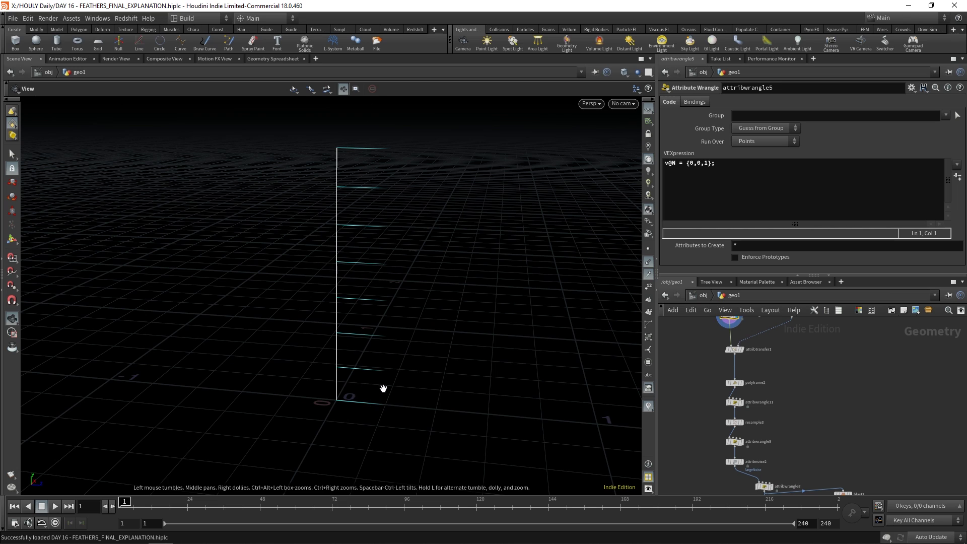
Hide the point normals and display attribwrangle9 farther down the chain to inspect its width expression.
middle_drag(806, 395, 805, 405)
scroll(783, 365, up, 3)
click(712, 357)
click(648, 261)
middle_drag(730, 403, 723, 338)
scroll(723, 354, down, 1)
scroll(724, 354, down, 1)
click(724, 330)
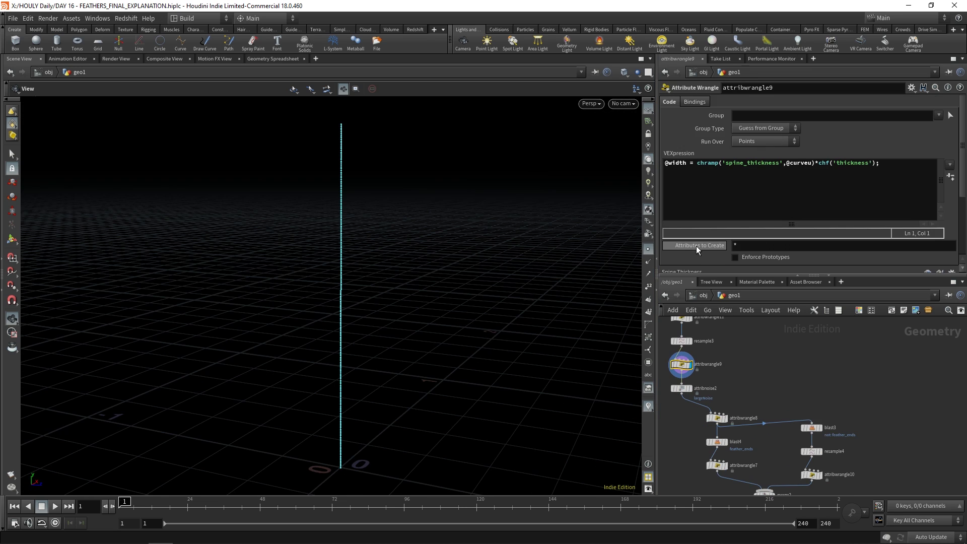
Inspect attribwrangle9's Spine Thickness ramp and hide the point markers in the viewport.
scroll(696, 246, down, 5)
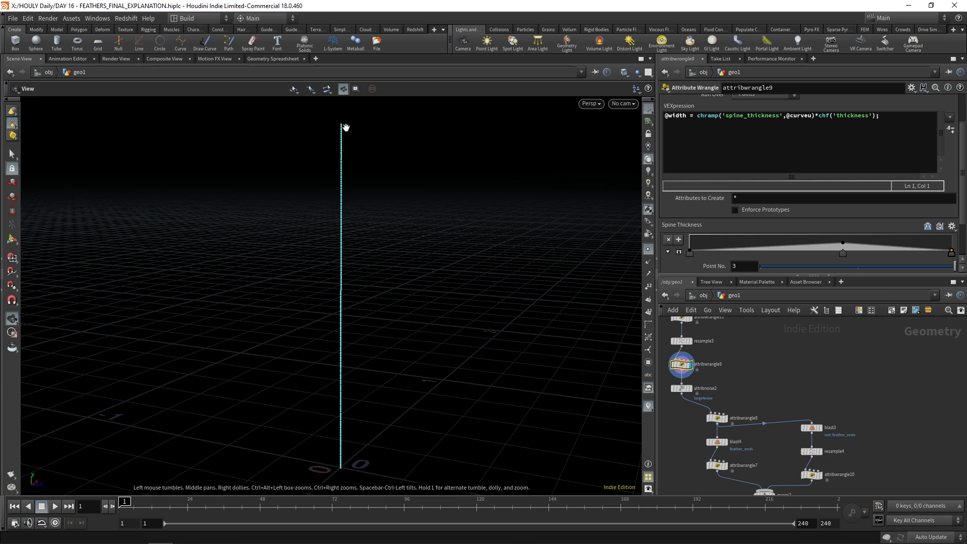
click(648, 249)
drag(367, 254, 387, 260)
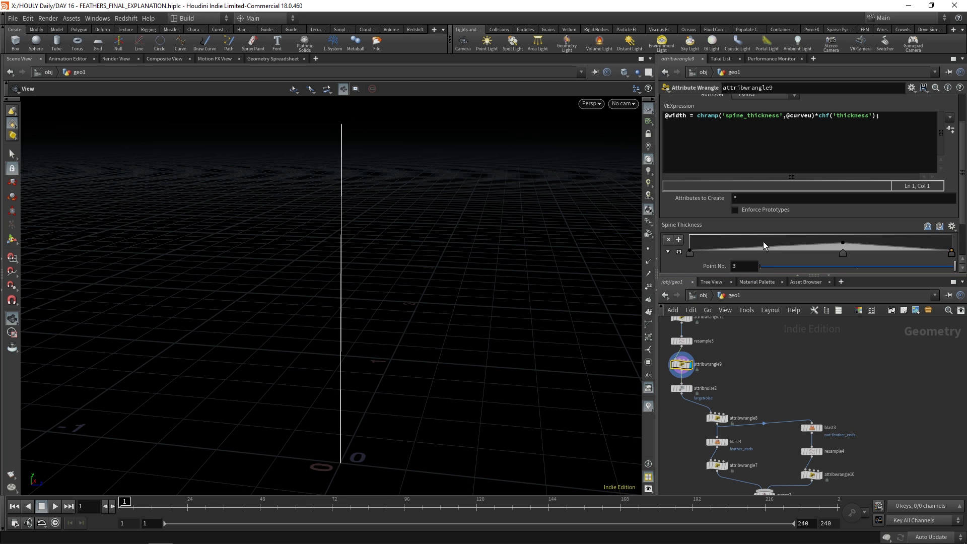
Display the attribnoise2 node and inspect its noise settings for the largeNoise attribute.
scroll(684, 409, up, 1)
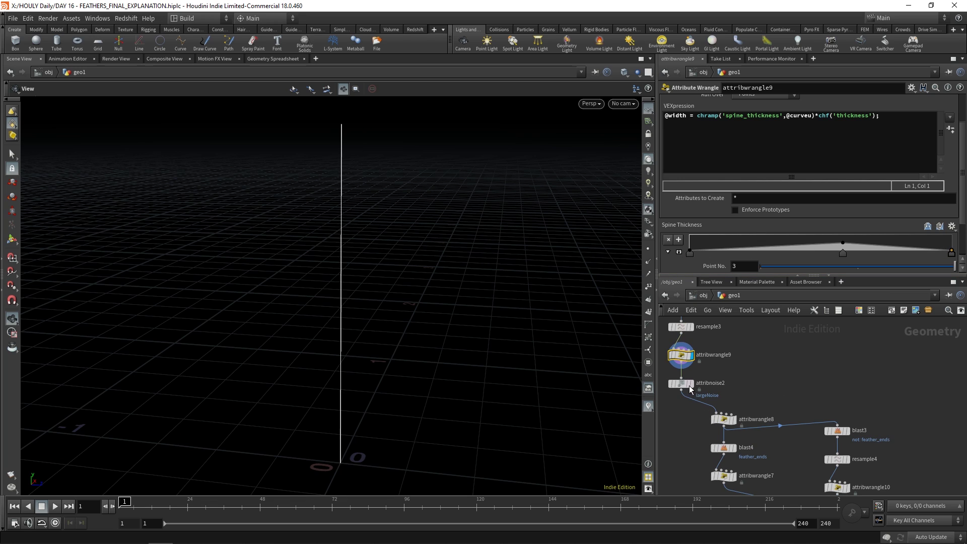
click(691, 385)
scroll(505, 390, down, 1)
middle_drag(421, 326, 418, 322)
middle_drag(822, 402, 799, 377)
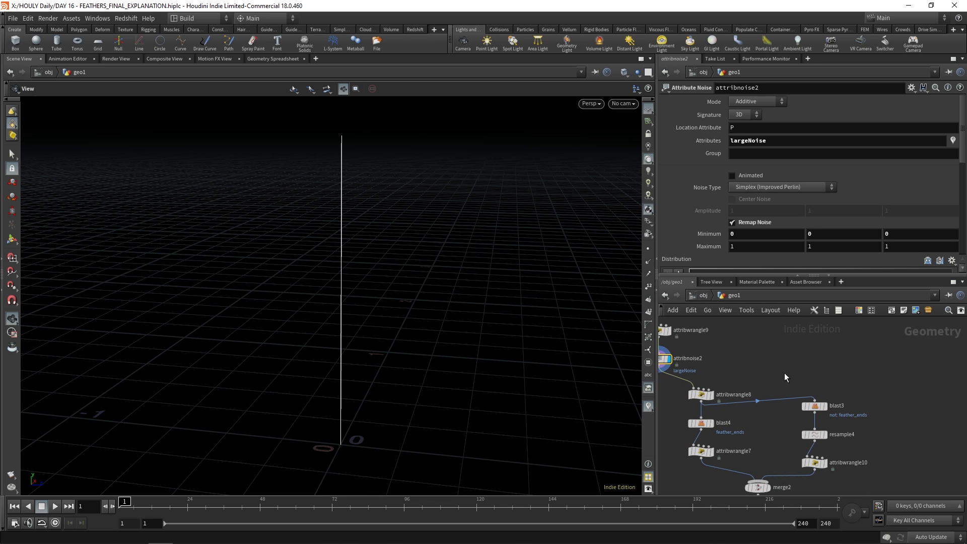
Display attribwrangle8 and open its VEX snippet in a separate editor window enlarged to show the full code.
click(710, 394)
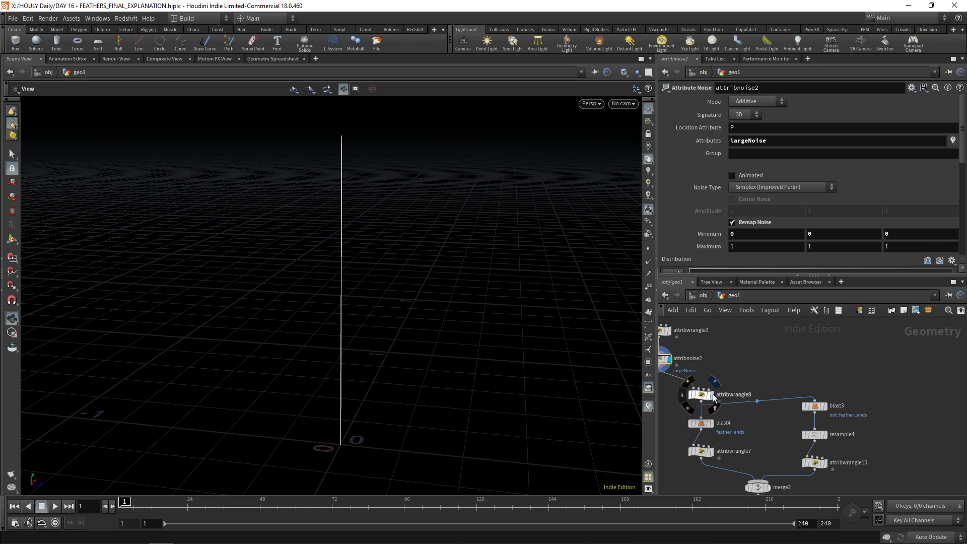
scroll(885, 238, down, 3)
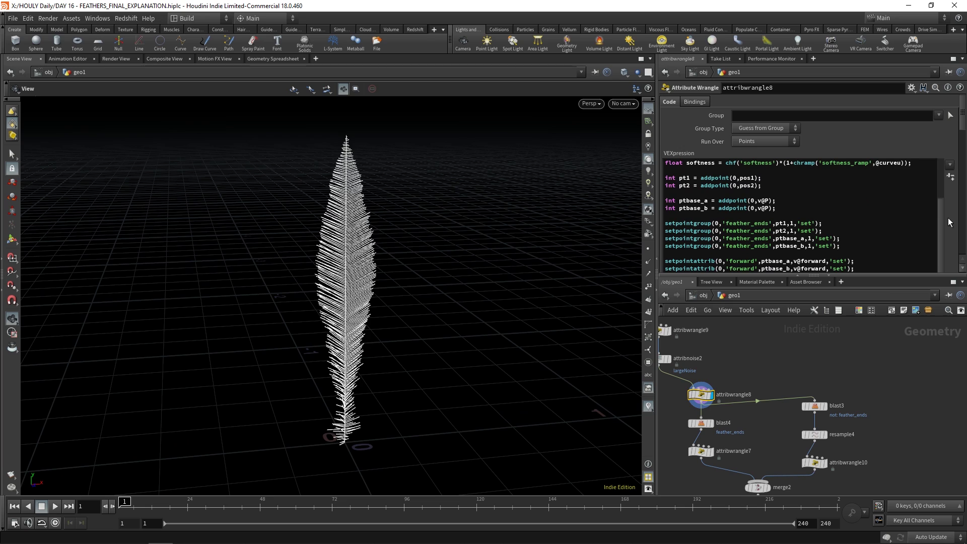
scroll(950, 223, down, 1)
click(856, 207)
key(alt+e)
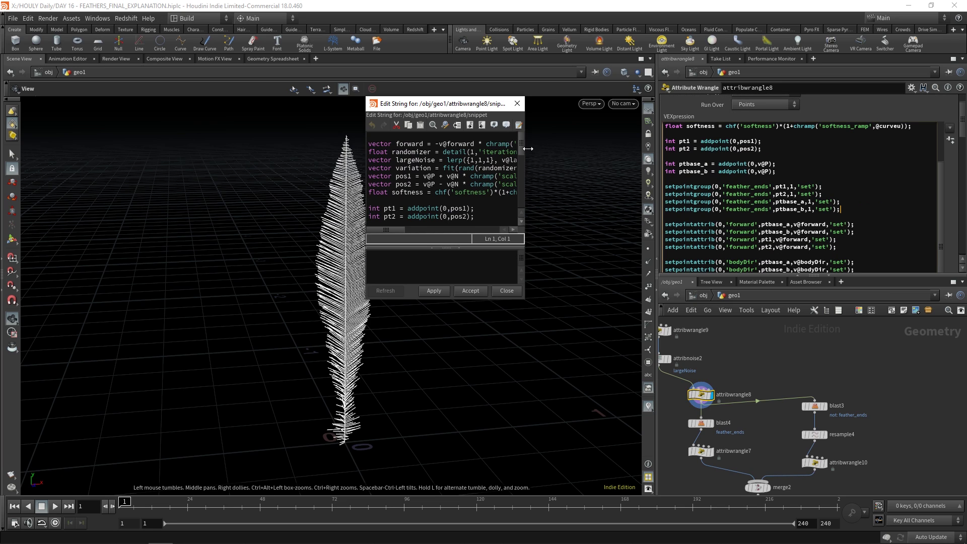
drag(527, 145, 755, 151)
drag(534, 301, 534, 497)
drag(513, 109, 508, 80)
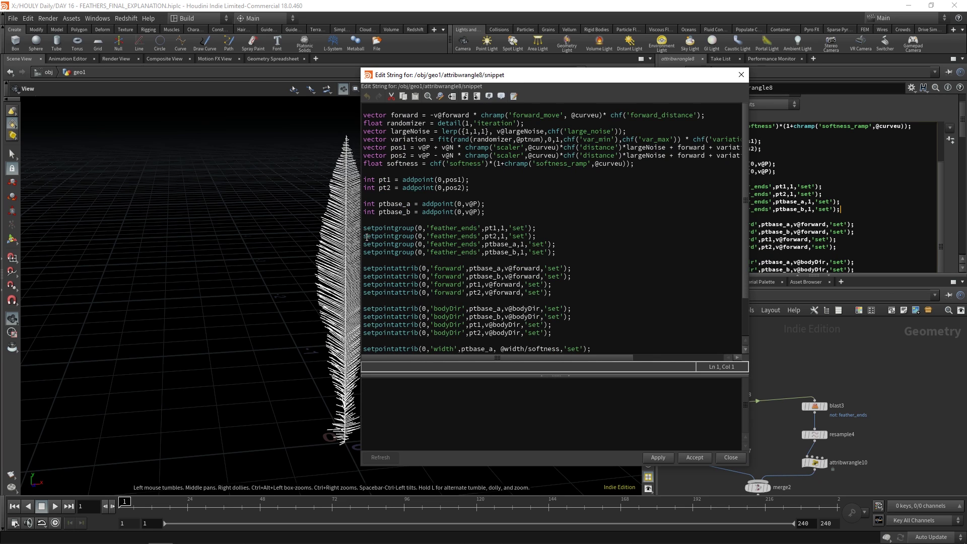
drag(358, 237, 270, 237)
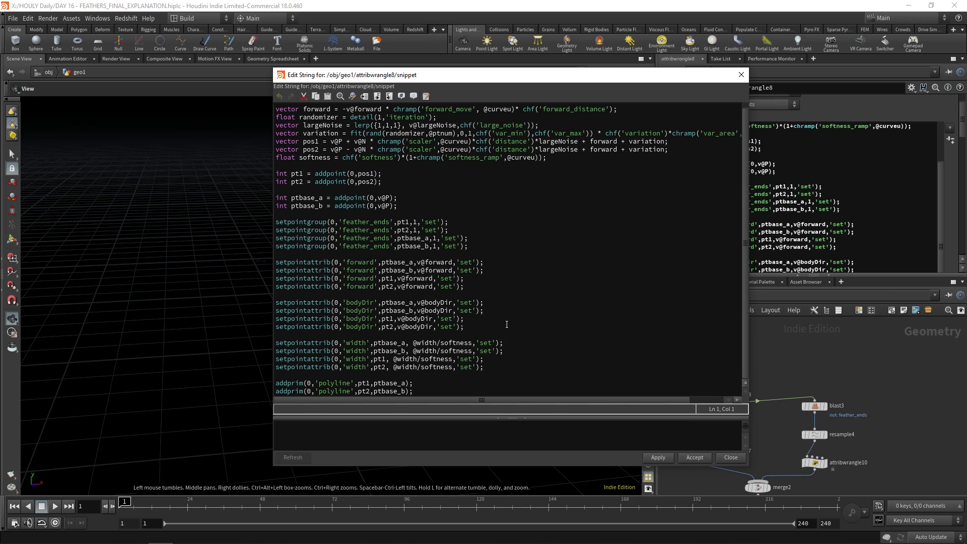
Examine the forward vector line with its forward_move ramp and forward_distance, then review attribwrangle8's matching parameters.
scroll(497, 318, up, 1)
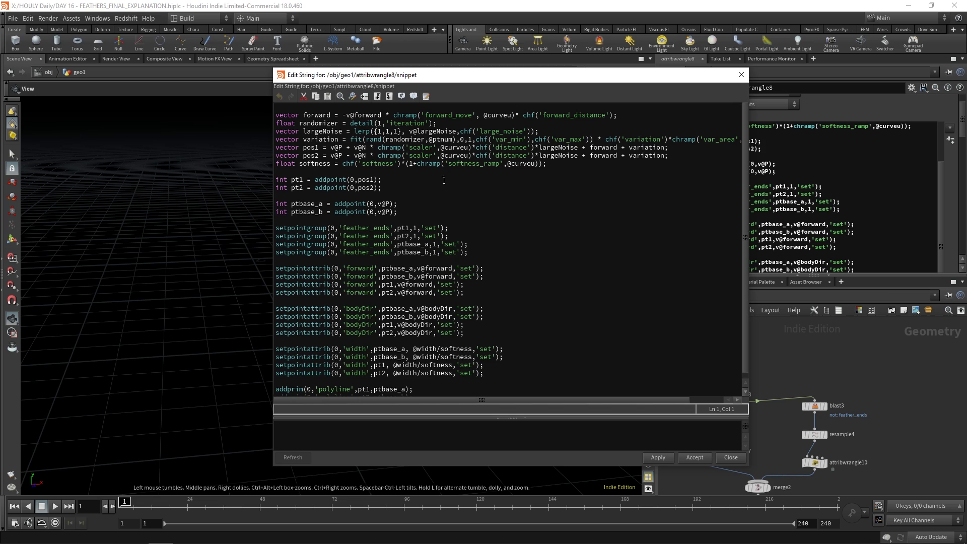
drag(303, 115, 381, 115)
click(411, 114)
drag(391, 115, 612, 115)
click(484, 114)
drag(482, 87, 342, 76)
scroll(959, 211, down, 5)
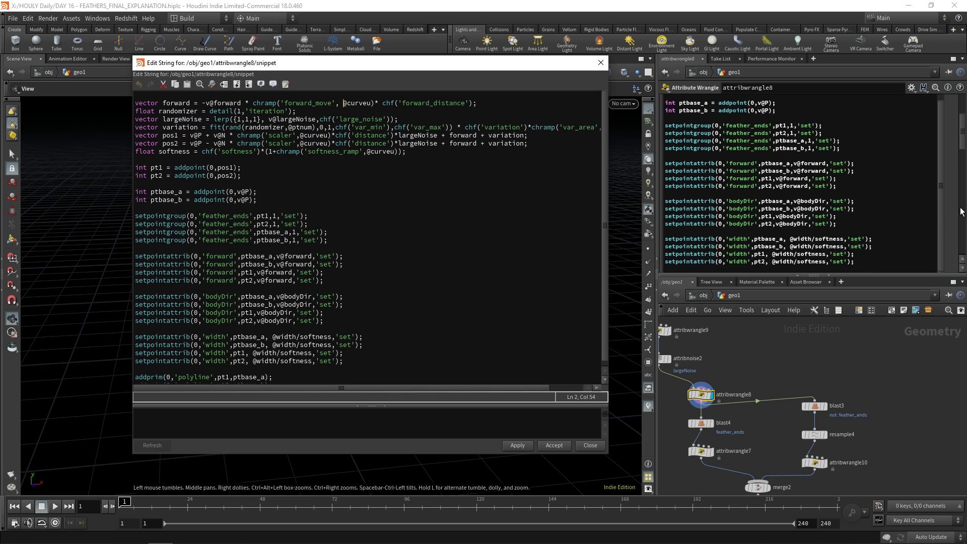
scroll(959, 211, down, 10)
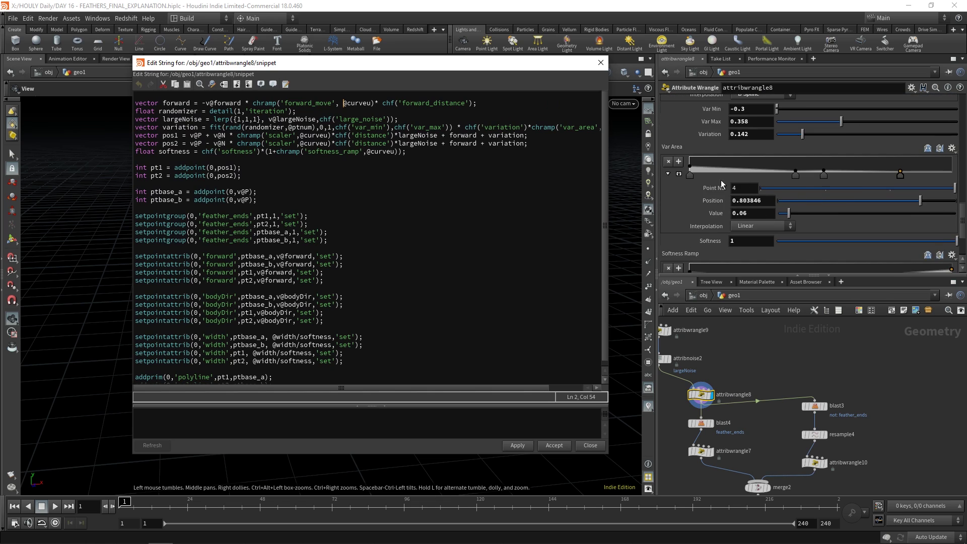
Examine the randomizer, largeNoise and variation lines, the variation term in pos1 and the detail(1,'iteration') call.
drag(135, 110, 593, 131)
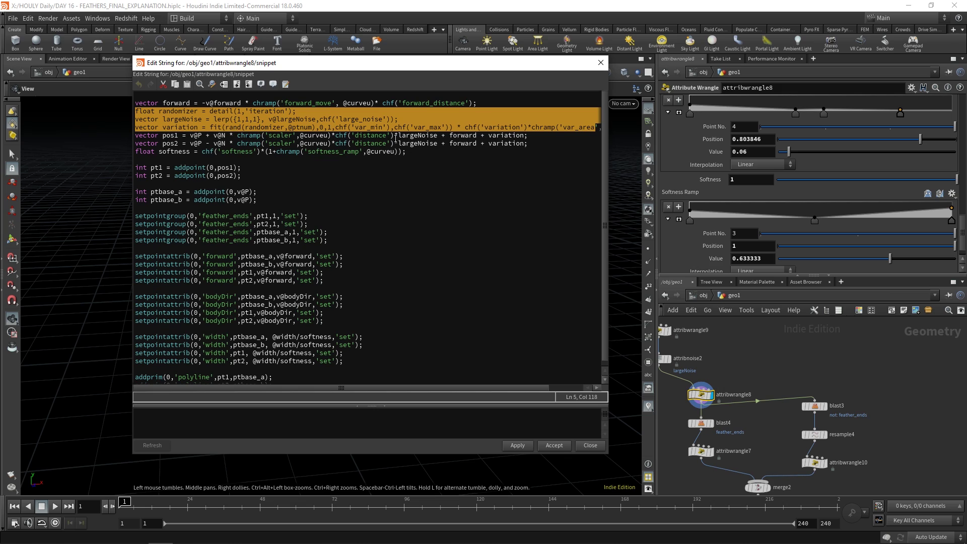
click(526, 136)
drag(488, 136, 524, 136)
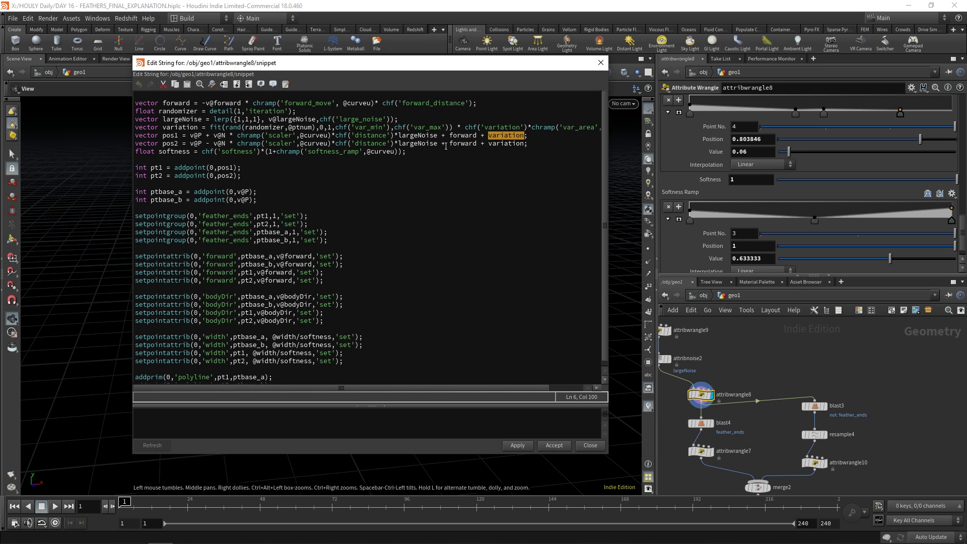
click(272, 120)
drag(209, 110, 293, 111)
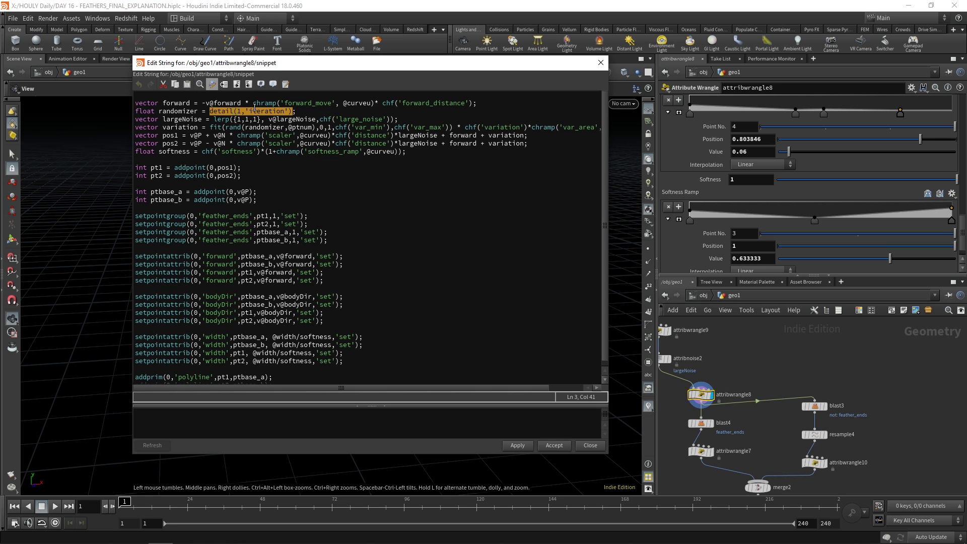
Add a for-each block to the geo1 network and create its meta import node.
key(Tab)
text(foreac)
key(Return)
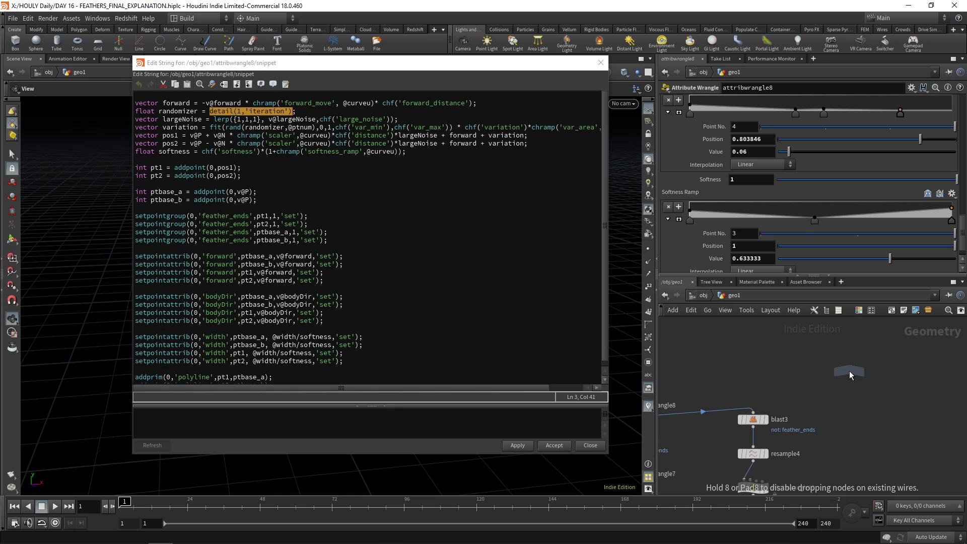
click(849, 371)
click(760, 140)
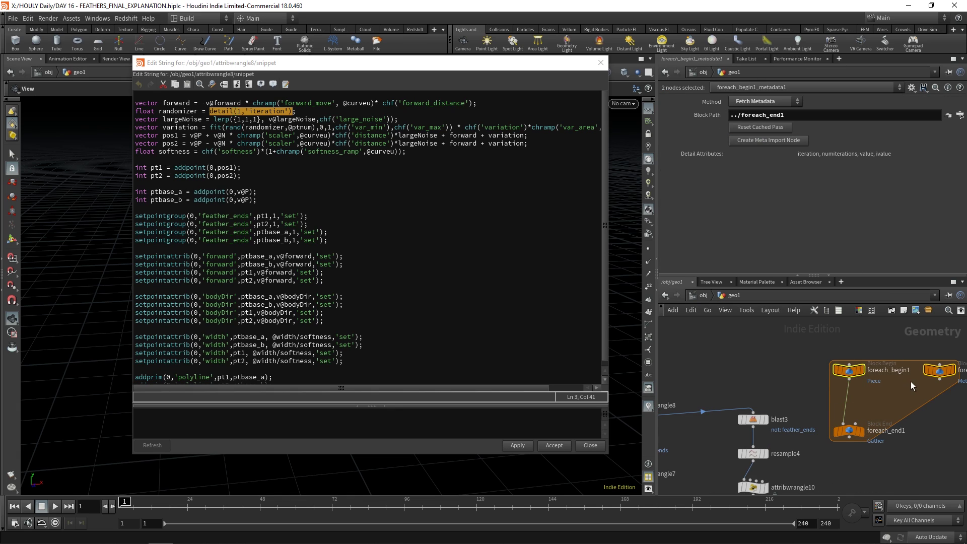
click(887, 373)
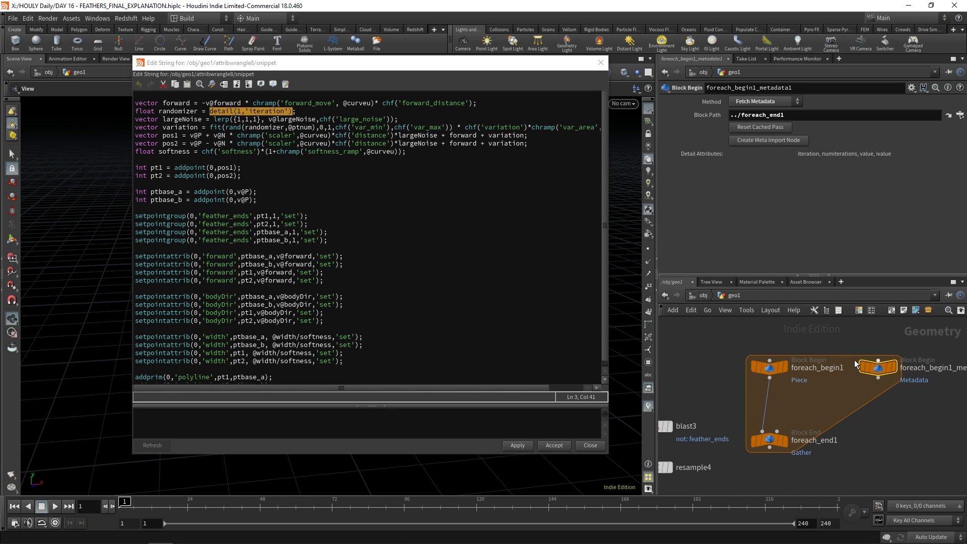
Highlight the 'iteration' attribute in the randomizer line and delete the demonstration for-each nodes.
click(285, 112)
drag(210, 112, 288, 111)
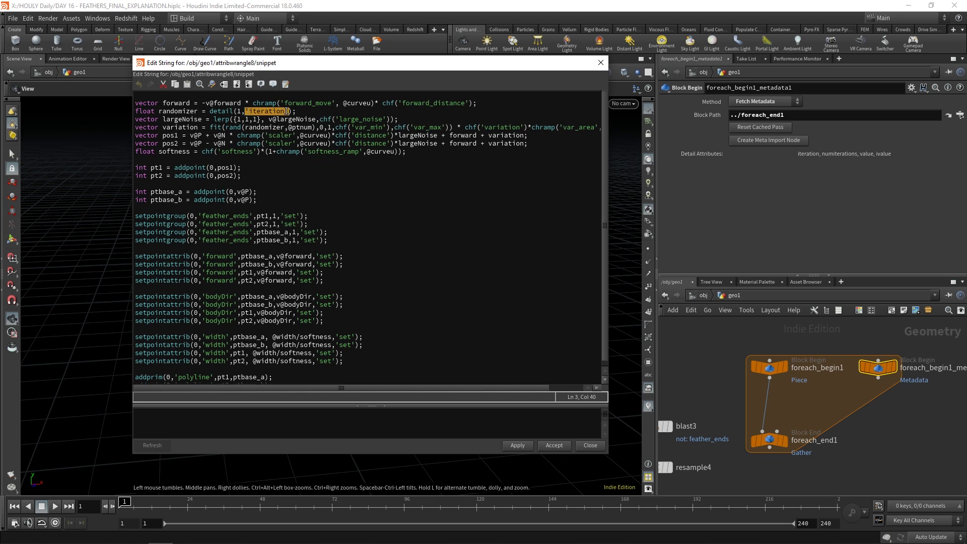
scroll(921, 466, down, 3)
drag(941, 473, 804, 365)
key(Delete)
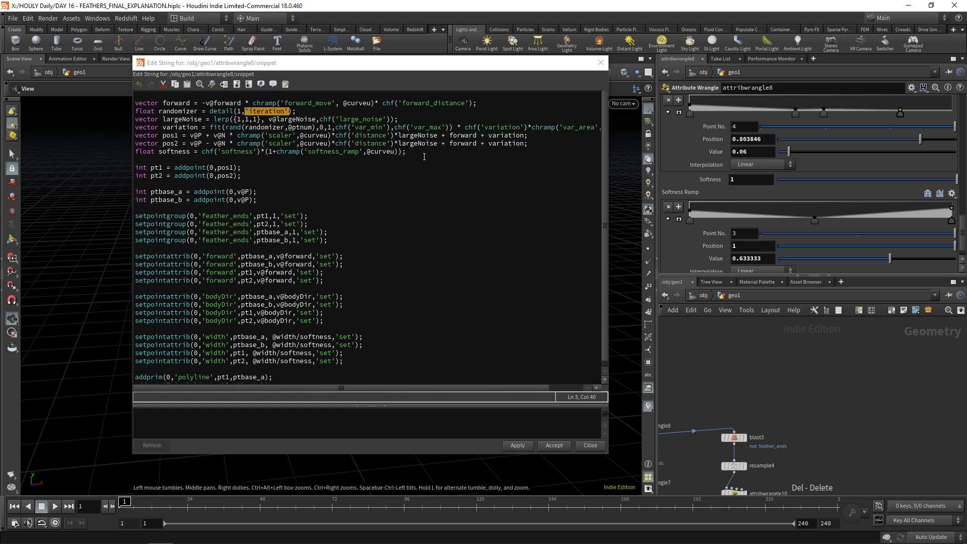
Examine how the pos1 and pos2 lines offset points from v@P along positive and negative v@N.
click(421, 151)
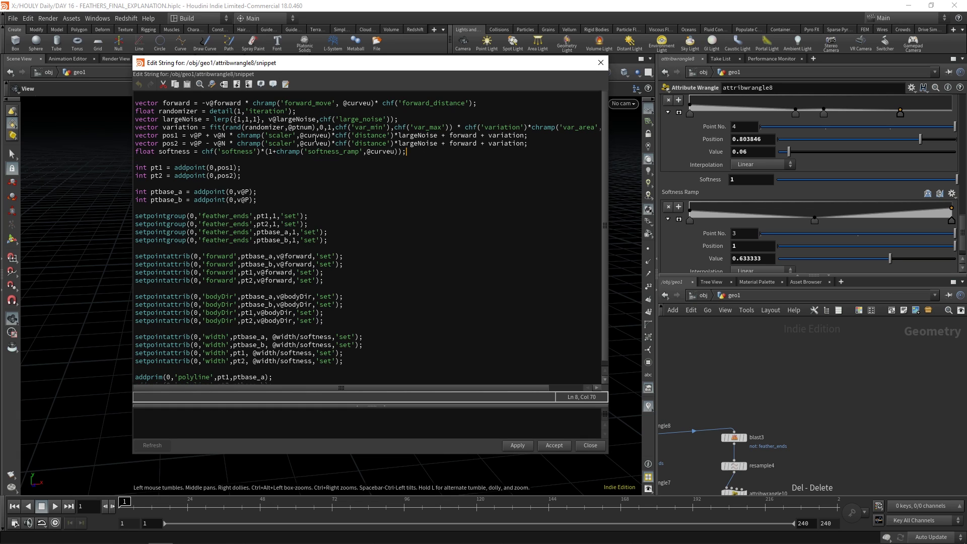
double_click(176, 135)
click(205, 151)
drag(190, 135, 227, 144)
click(197, 135)
scroll(232, 159, down, 1)
mouse_move(334, 67)
mouse_down()
mouse_move(301, 63)
mouse_move(324, 69)
mouse_up()
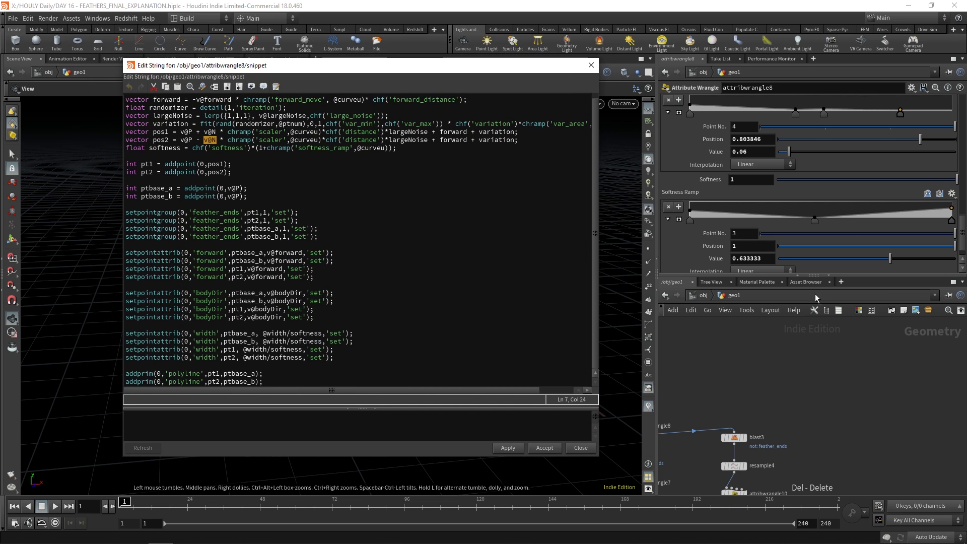
Examine the addpoint lines that create pt1, pt2, ptbase_a and ptbase_b.
click(166, 165)
drag(164, 172, 233, 173)
click(216, 181)
drag(126, 188, 270, 193)
click(213, 196)
click(227, 188)
Review the setpointgroup, setpointattrib and addprim polyline lines, then close the code editor.
drag(335, 350, 134, 213)
click(336, 325)
drag(343, 357, 127, 204)
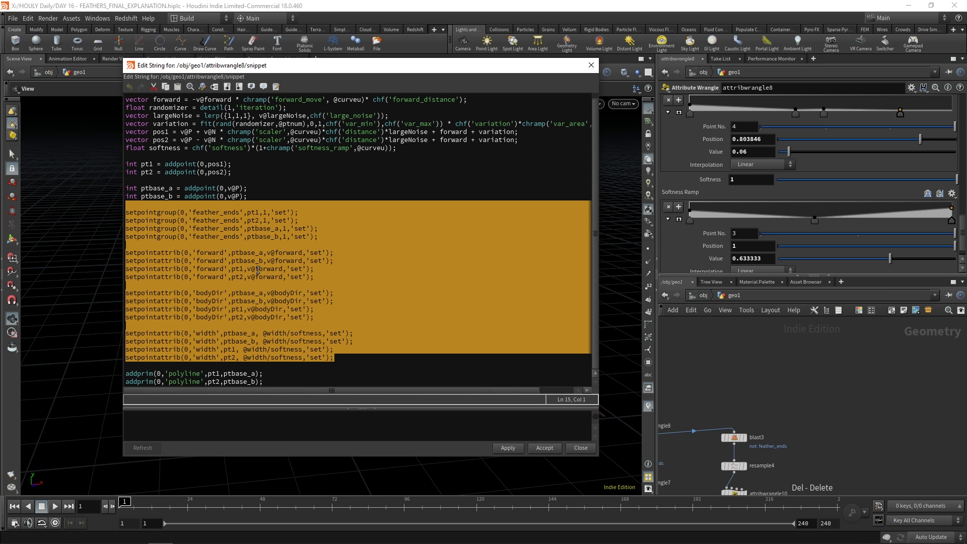
click(396, 364)
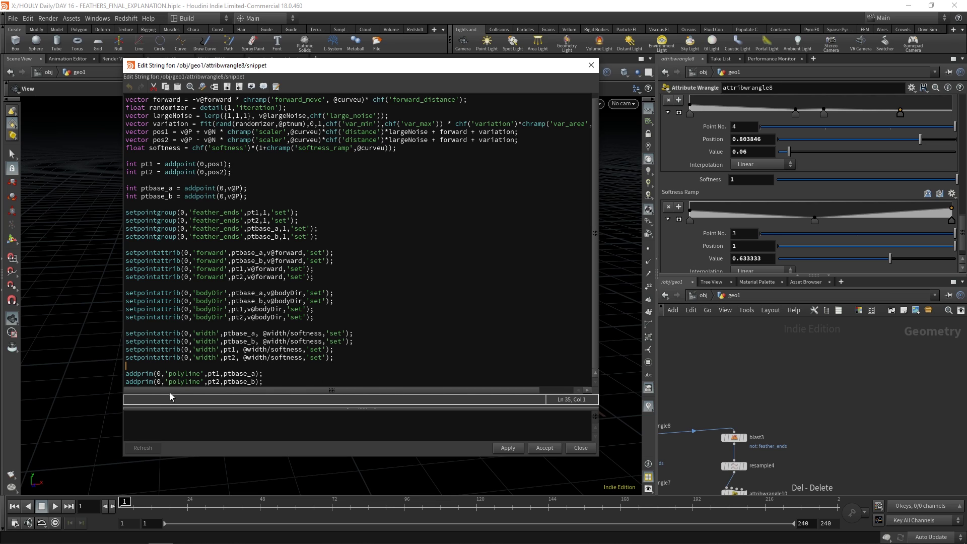
drag(263, 382, 121, 372)
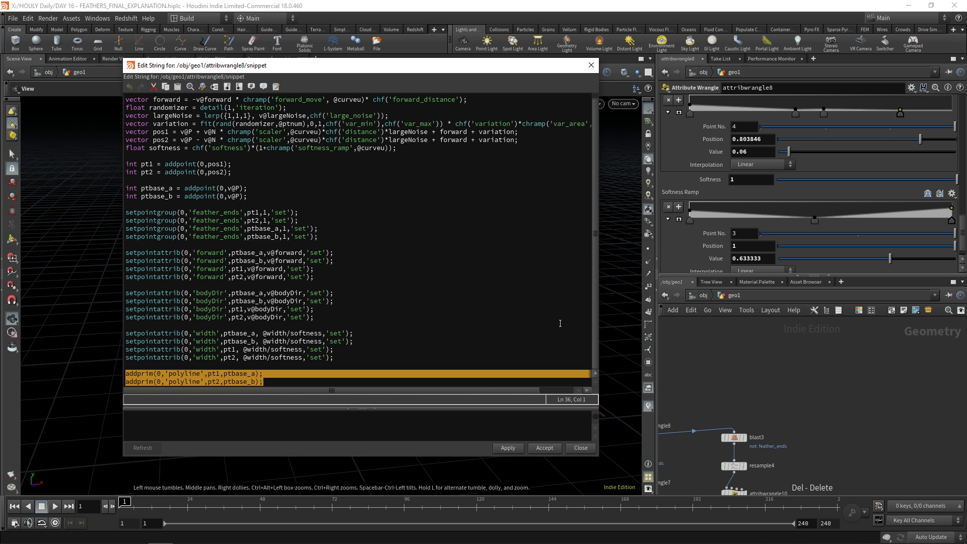
click(591, 65)
Reopen attribwrangle8's snippet in the code editor and delete all the setpointgroup and setpointattrib lines.
scroll(790, 191, up, 8)
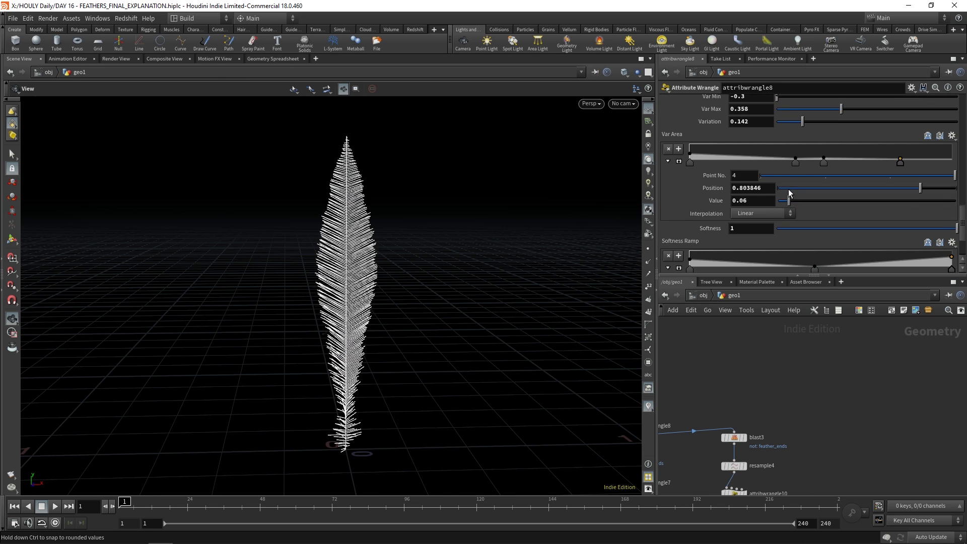
scroll(867, 186, up, 3)
click(870, 147)
key(alt+e)
click(343, 357)
drag(342, 358, 120, 208)
drag(320, 67, 592, 81)
key(Delete)
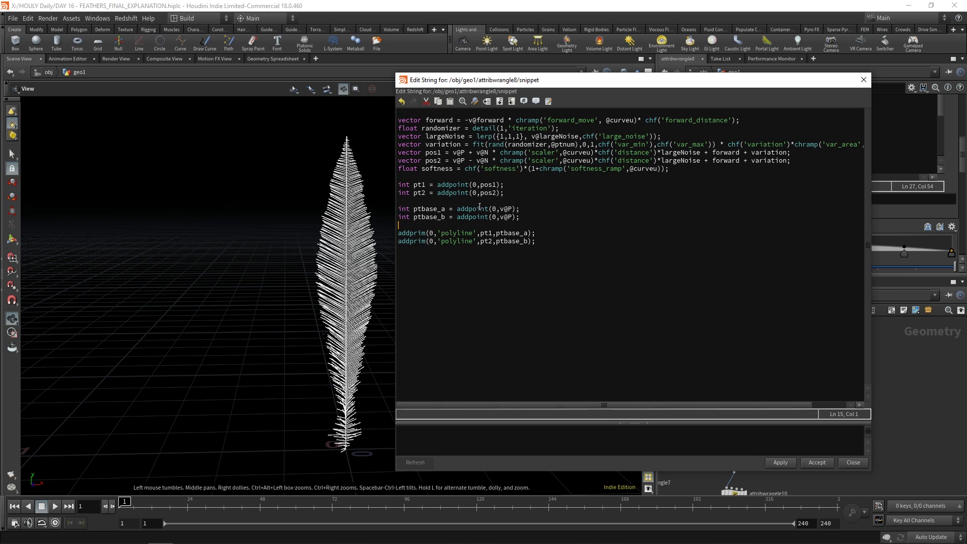
Delete the softness line and strip the largeNoise, forward and variation terms from the pos1 and pos2 expressions.
drag(669, 169, 359, 166)
key(BackSpace)
key(BackSpace)
mouse_move(787, 161)
mouse_down()
mouse_move(526, 159)
mouse_move(789, 153)
mouse_up()
key(BackSpace)
key(BackSpace)
Delete the largeNoise, variation and randomizer lines and accept the simplified snippet.
click(580, 144)
click(696, 139)
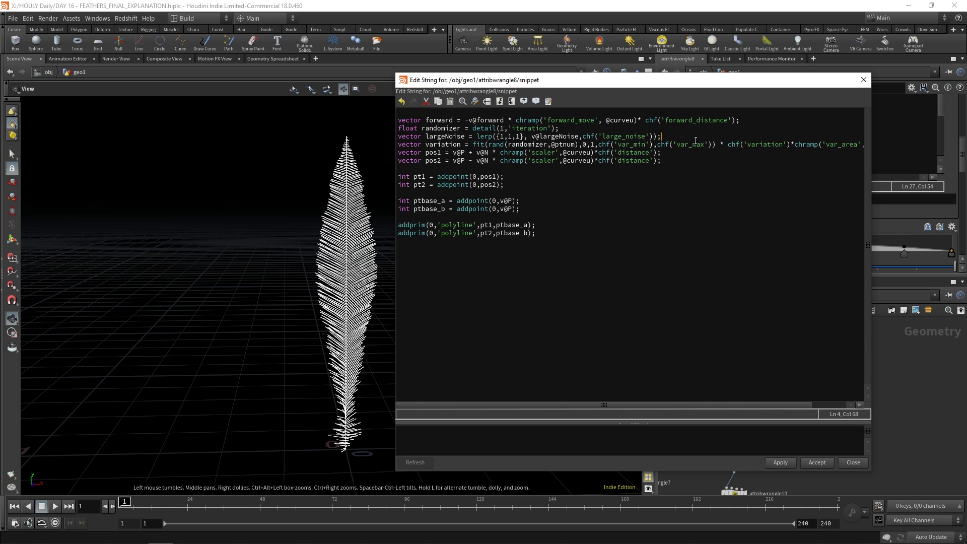
drag(397, 139, 867, 146)
key(BackSpace)
key(BackSpace)
drag(561, 129, 398, 129)
key(BackSpace)
click(814, 464)
drag(390, 282, 246, 359)
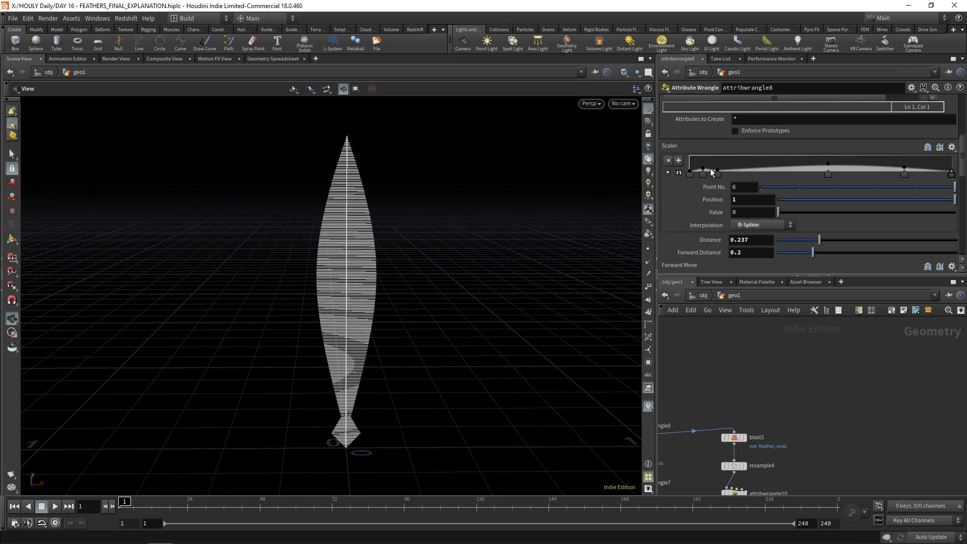
Try shifting the third Scaler ramp point and raising the middle Forward Move ramp point, undoing each change.
mouse_move(719, 170)
mouse_down()
mouse_move(723, 161)
mouse_move(720, 170)
mouse_up()
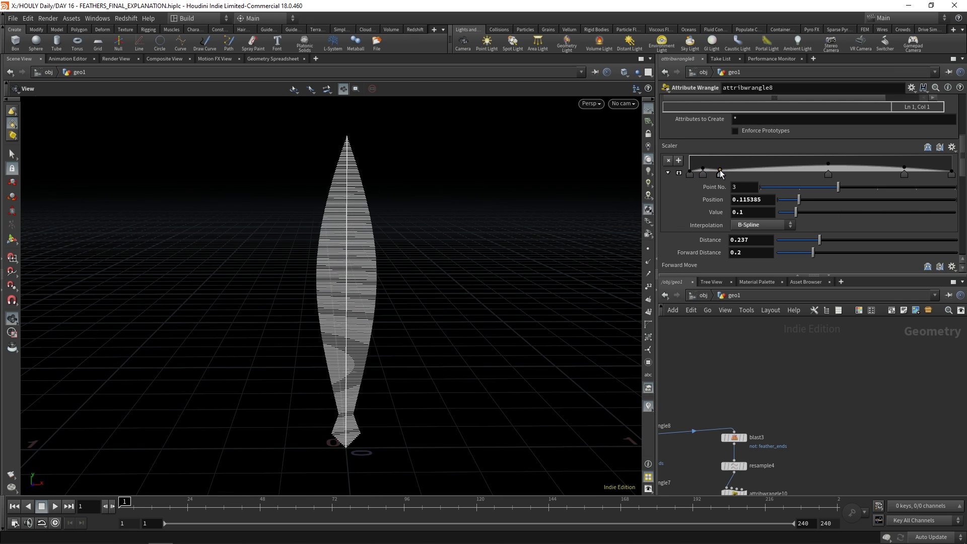
key(ctrl+z)
scroll(719, 211, down, 3)
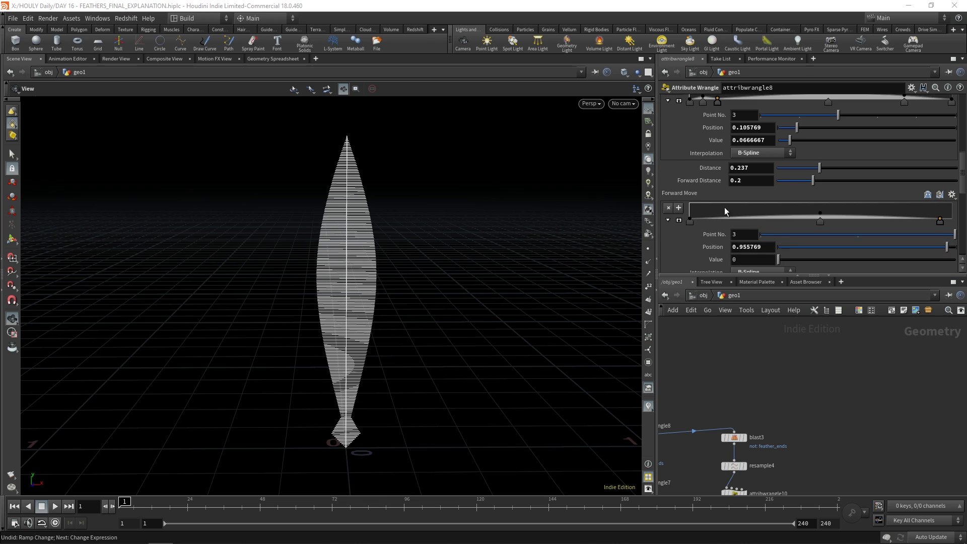
drag(820, 213, 819, 198)
key(ctrl+z)
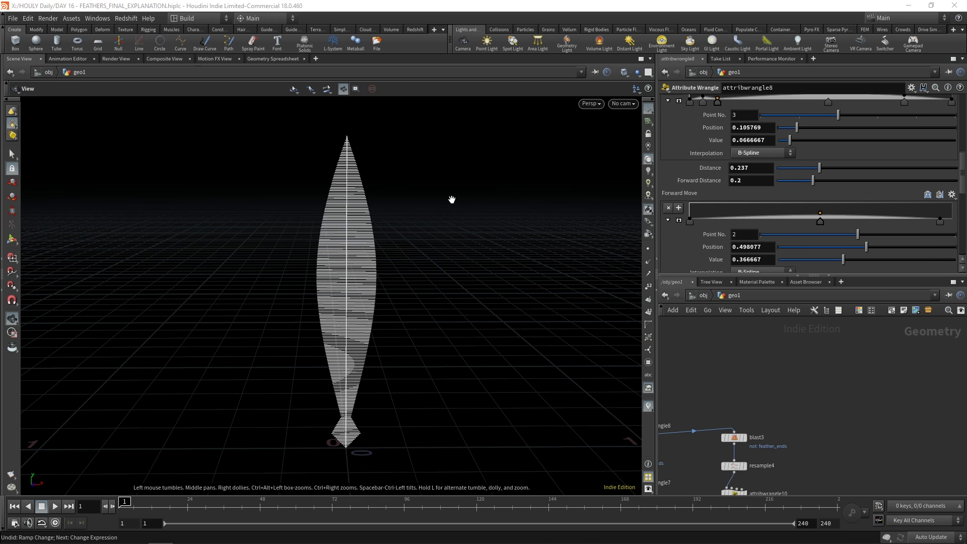
Append +forward to the pos2 expression in attribwrangle8's snippet and inspect the barbs on that side.
drag(323, 252, 325, 258)
scroll(675, 191, up, 5)
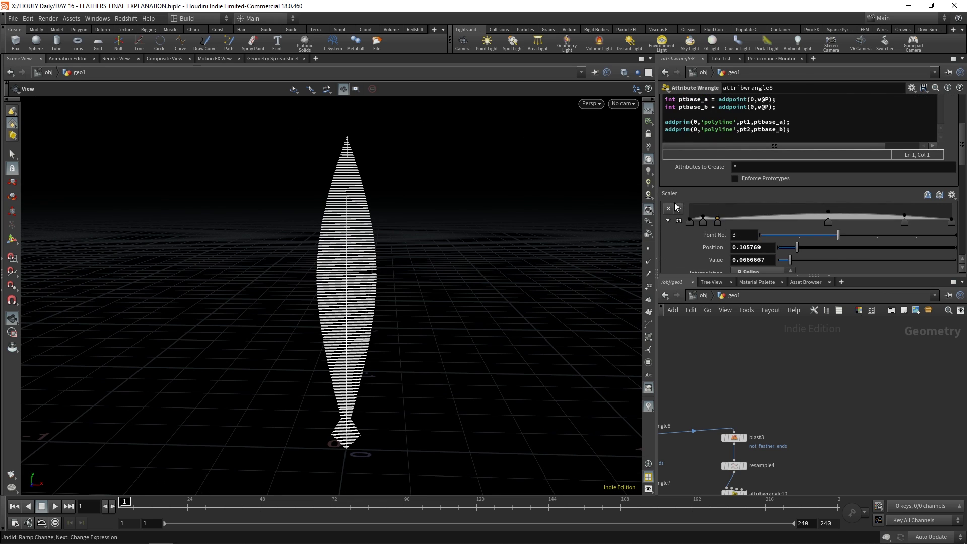
scroll(675, 204, up, 1)
scroll(686, 230, down, 4)
scroll(685, 231, down, 1)
scroll(686, 231, up, 3)
click(892, 131)
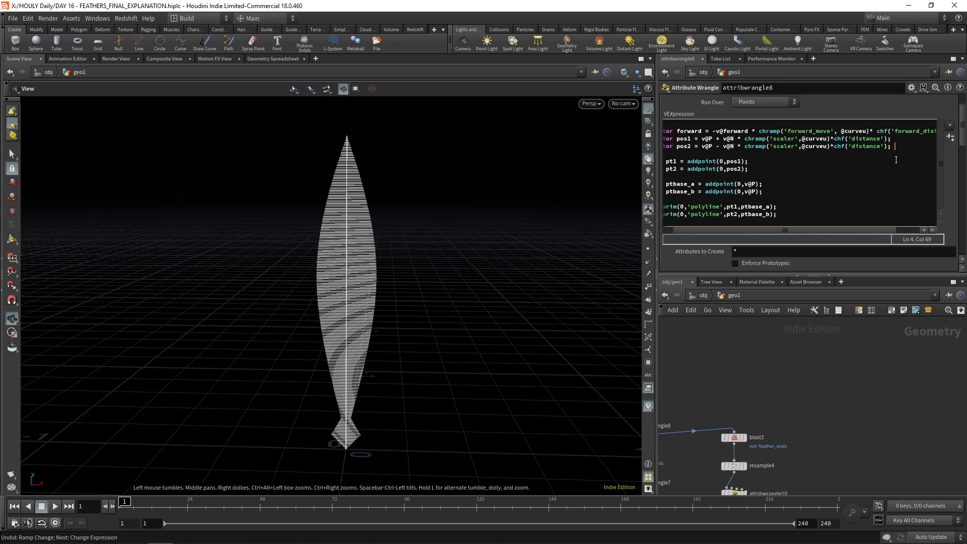
click(887, 146)
text(+forward)
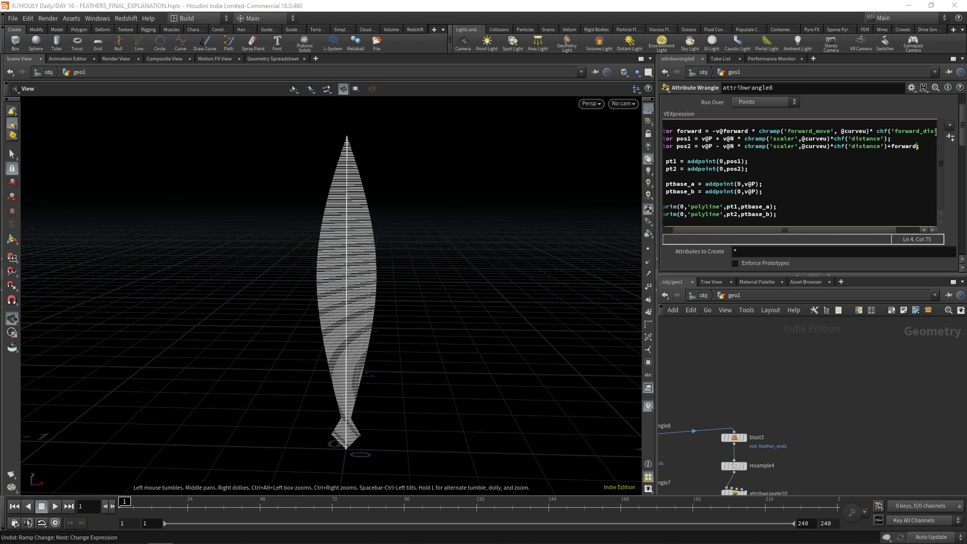
click(886, 106)
scroll(308, 261, up, 6)
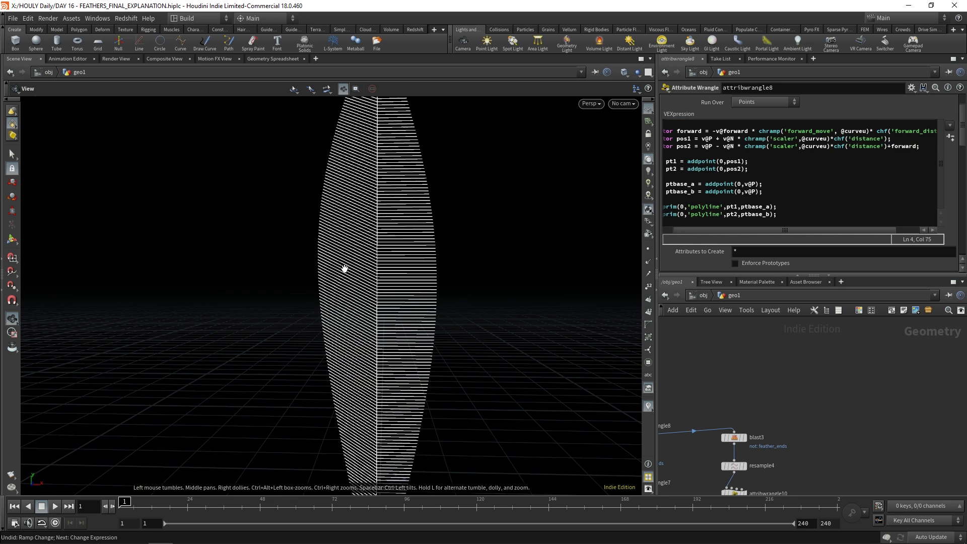
scroll(333, 239, down, 5)
Append +forward to the pos1 expression so the barbs slant on both sides of the feather.
click(888, 138)
text(+forward)
scroll(356, 262, up, 6)
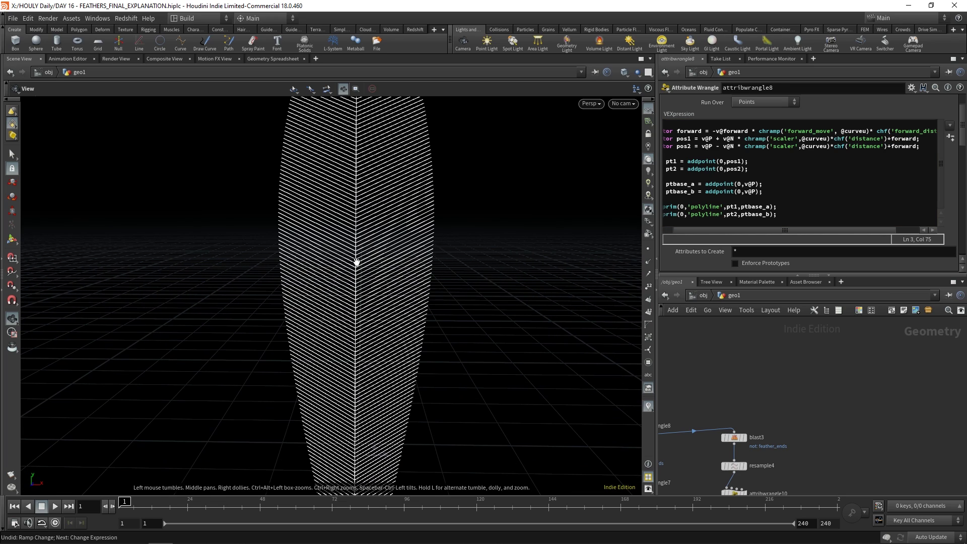
scroll(375, 213, down, 5)
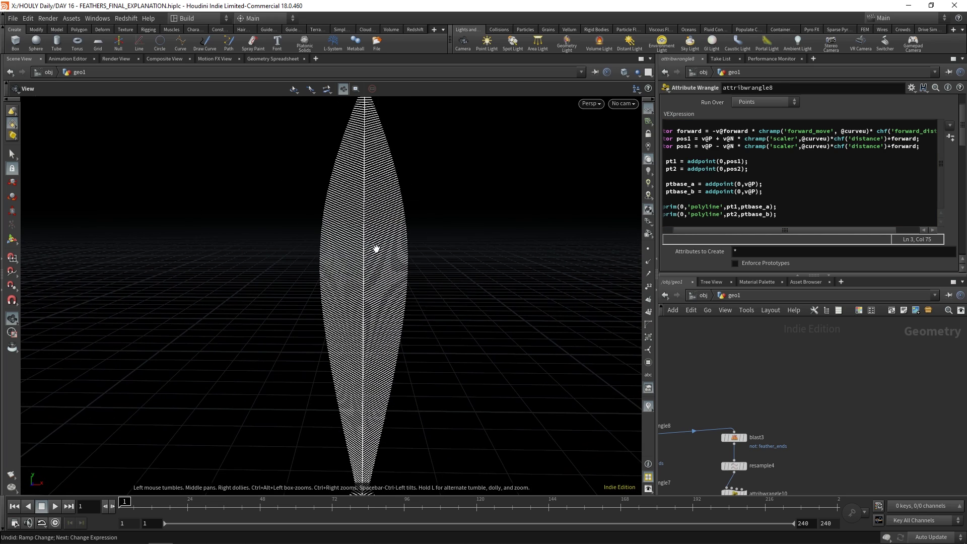
middle_drag(368, 151, 361, 102)
Try a Forward Distance of 0.62 on attribwrangle8 and inspect the steeper barbs up close.
scroll(708, 268, down, 10)
scroll(424, 216, down, 2)
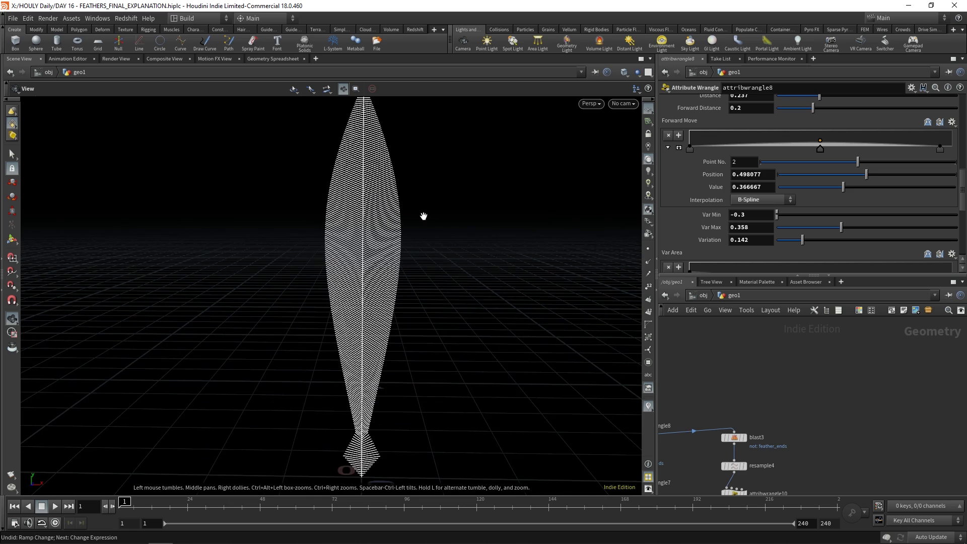
scroll(423, 216, down, 1)
scroll(703, 179, up, 2)
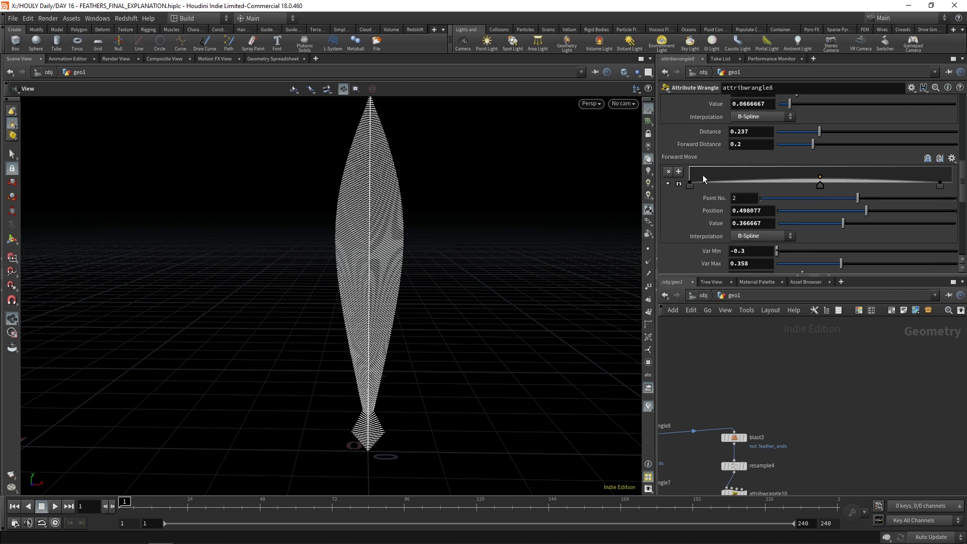
scroll(703, 175, up, 3)
drag(815, 207, 824, 206)
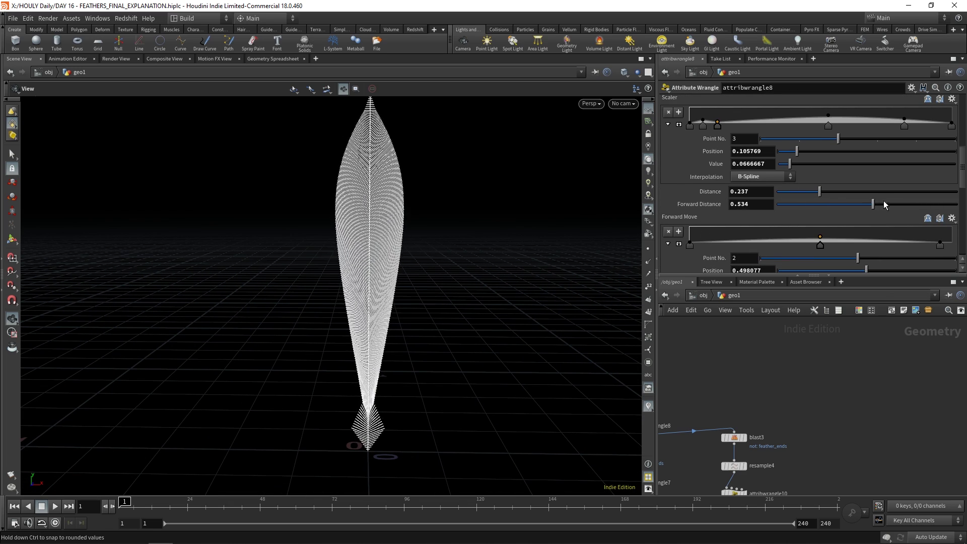
drag(927, 198, 892, 200)
scroll(377, 300, up, 10)
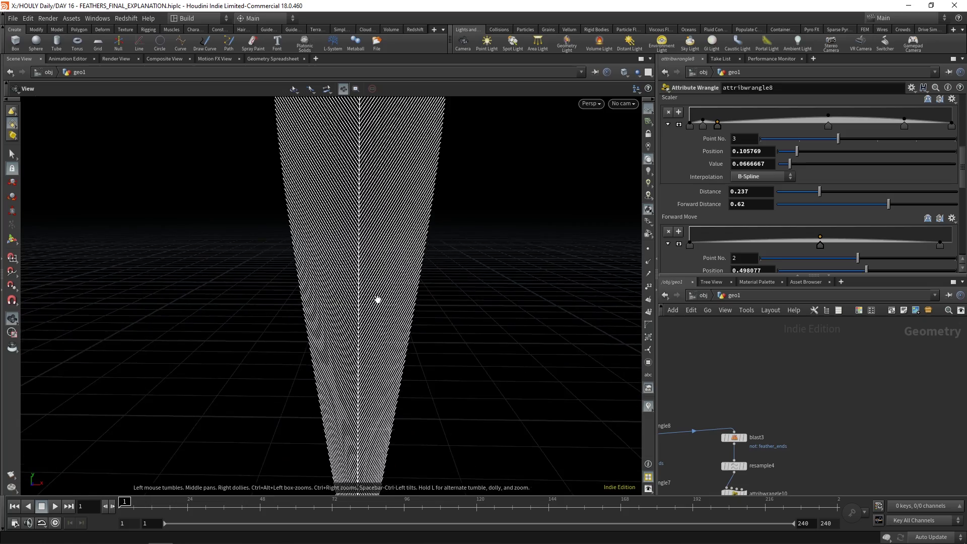
middle_drag(377, 163, 377, 328)
scroll(378, 328, down, 10)
Set the Forward Distance to 0.193 and, after trying 0.067, set the Distance to 0.33.
drag(888, 204, 811, 204)
middle_drag(386, 246, 400, 214)
scroll(399, 214, down, 1)
drag(816, 193, 788, 194)
scroll(343, 269, up, 3)
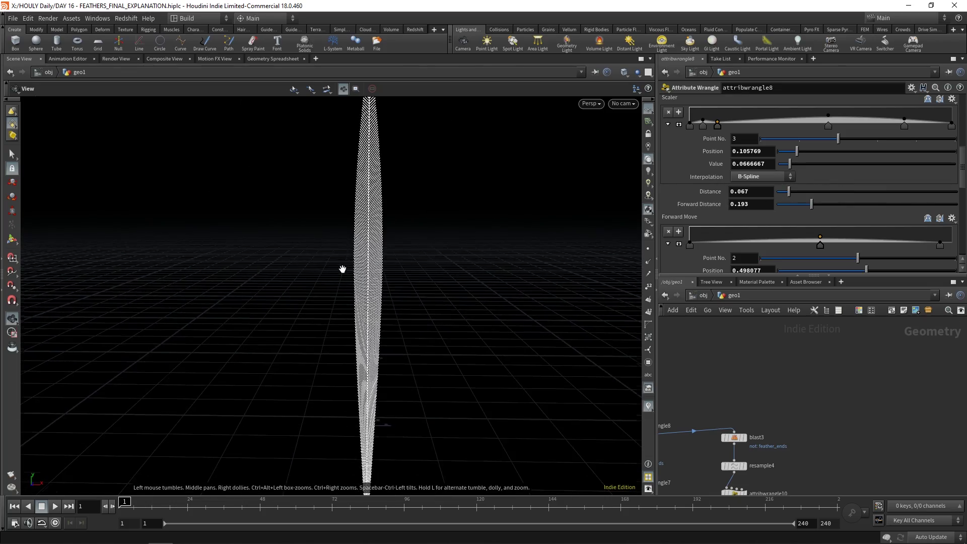
drag(397, 243, 367, 224)
scroll(367, 225, down, 5)
middle_drag(368, 225, 414, 294)
drag(788, 191, 836, 191)
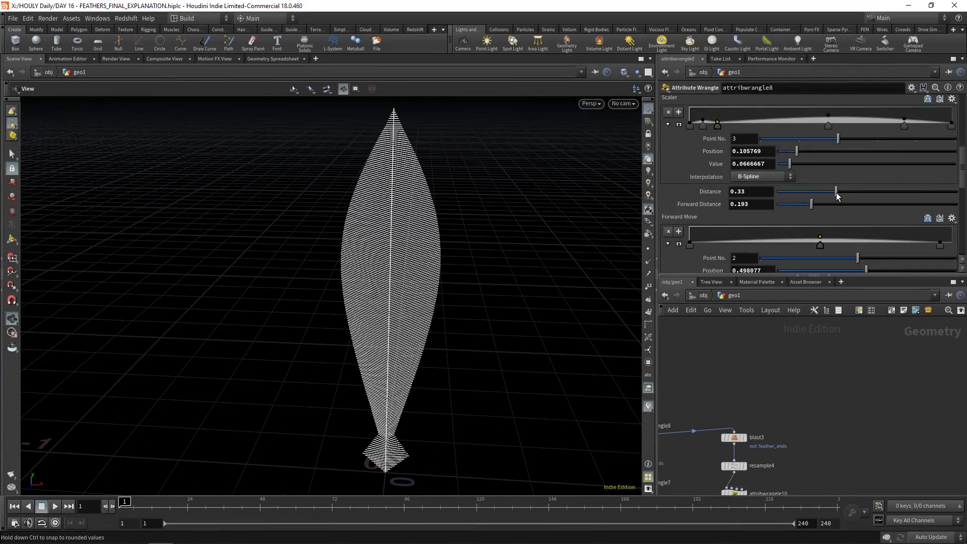
scroll(706, 186, up, 3)
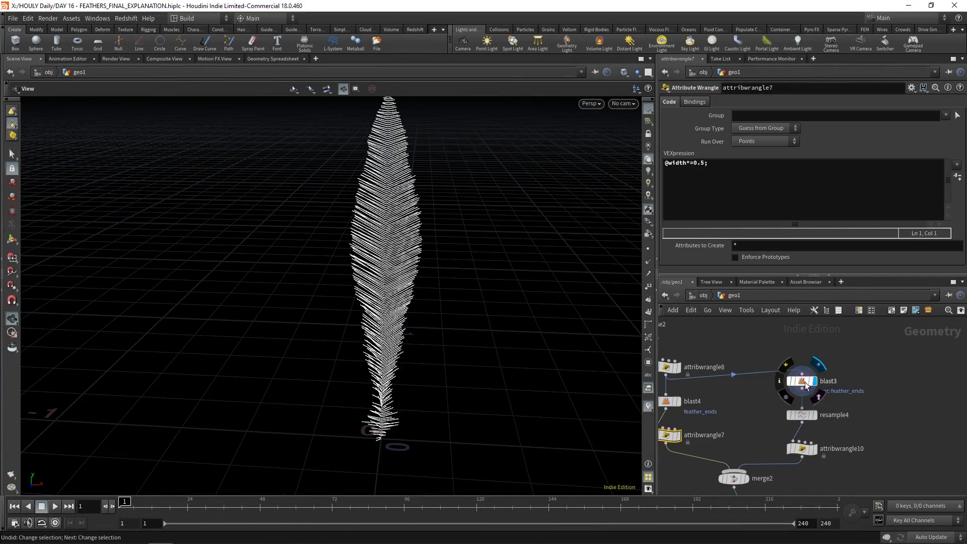
Display the output of blast3 and inspect its barb curves up close.
click(806, 386)
drag(367, 347, 358, 231)
scroll(402, 243, up, 8)
scroll(366, 219, down, 2)
right_drag(366, 215, 340, 216)
Display the output of attribwrangle10 and examine how its barbs curl from several angles.
click(813, 449)
right_drag(436, 233, 420, 229)
drag(483, 221, 433, 242)
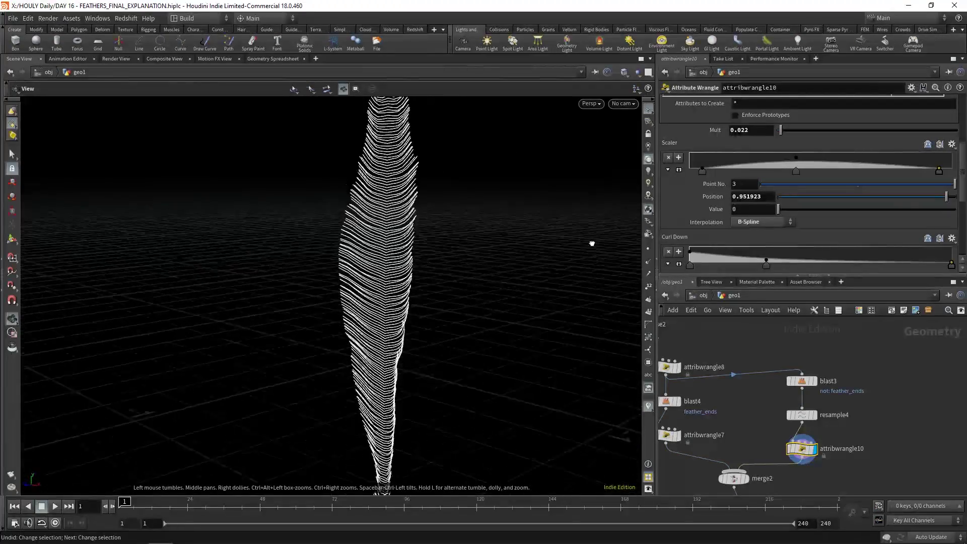
drag(669, 246, 724, 273)
scroll(554, 282, down, 4)
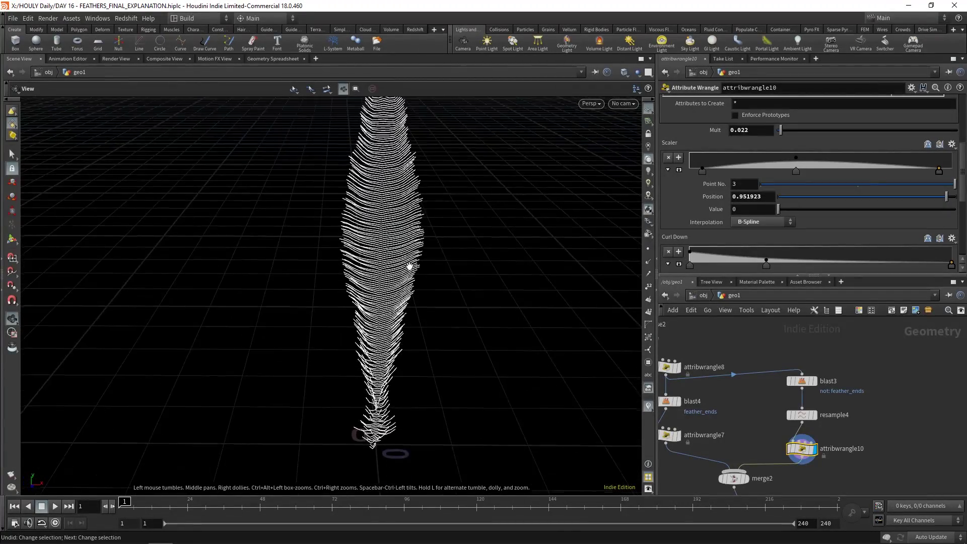
drag(554, 282, 554, 295)
Display the outputs of merge2 and polywire1 in turn and open polywire1's parameters.
middle_drag(782, 491, 761, 406)
click(733, 413)
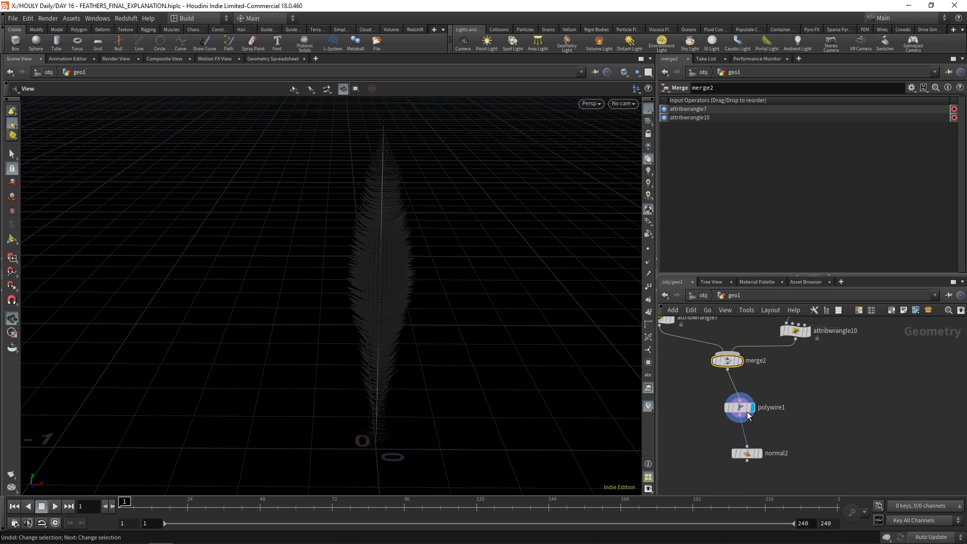
click(748, 414)
drag(296, 261, 571, 250)
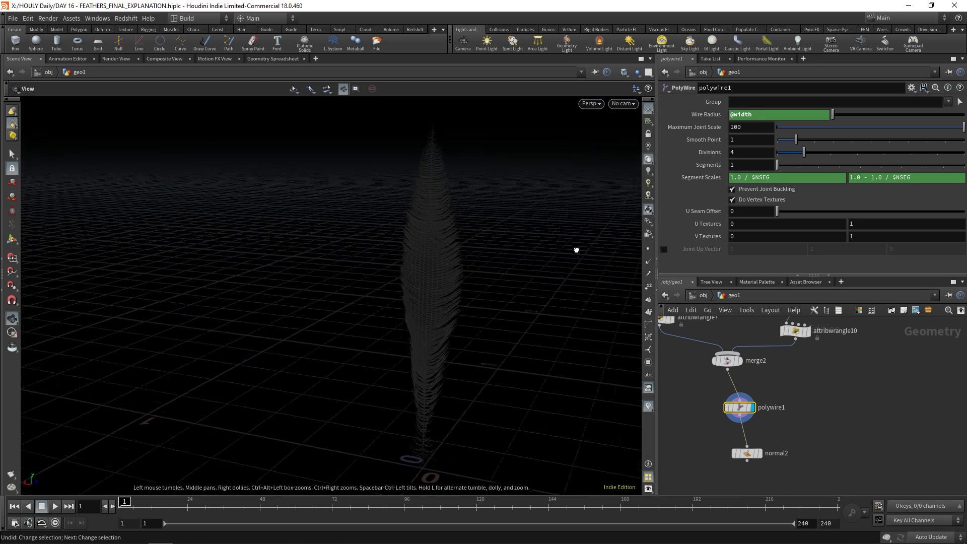
Display the output of normal2 and examine the finished feather geometry up close.
click(757, 456)
drag(438, 321, 194, 307)
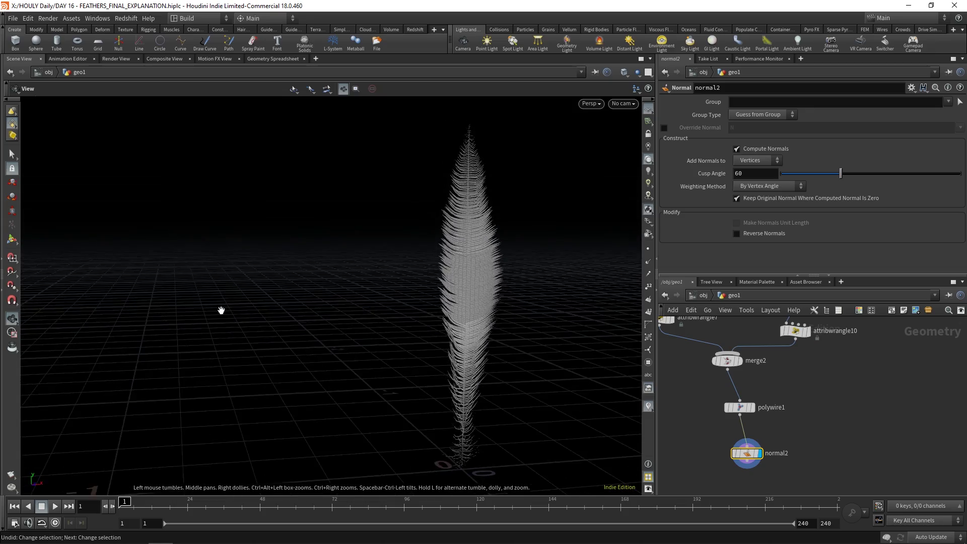
scroll(501, 337, up, 5)
middle_drag(469, 333, 356, 321)
scroll(356, 321, down, 3)
drag(625, 320, 328, 322)
scroll(462, 321, up, 3)
right_drag(328, 321, 346, 339)
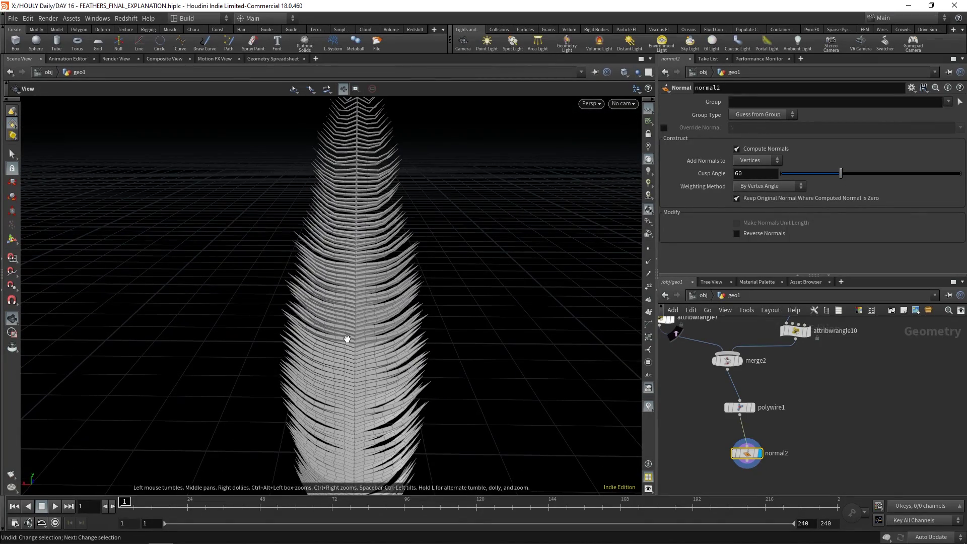
middle_drag(365, 328, 376, 330)
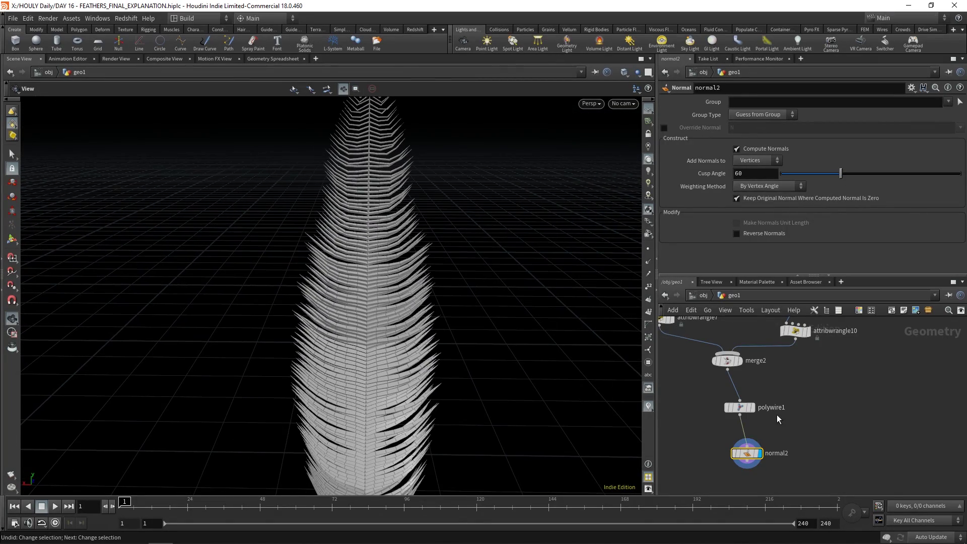
Display the output of merge2 again and compare its curves with the finished feather.
click(740, 361)
right_drag(400, 365, 401, 337)
drag(401, 337, 390, 327)
middle_drag(391, 345, 385, 316)
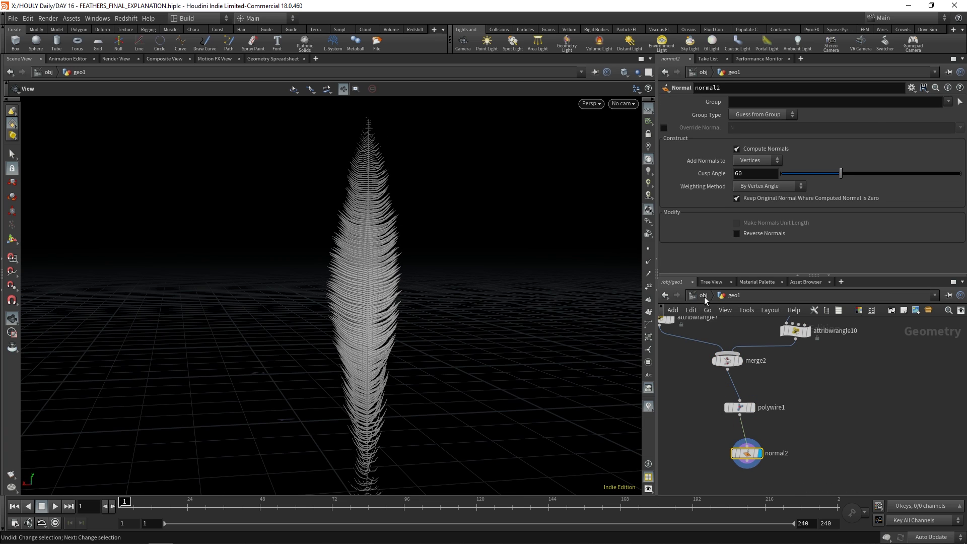
Go up to the object level and open the modify network inside feather_system.
click(704, 297)
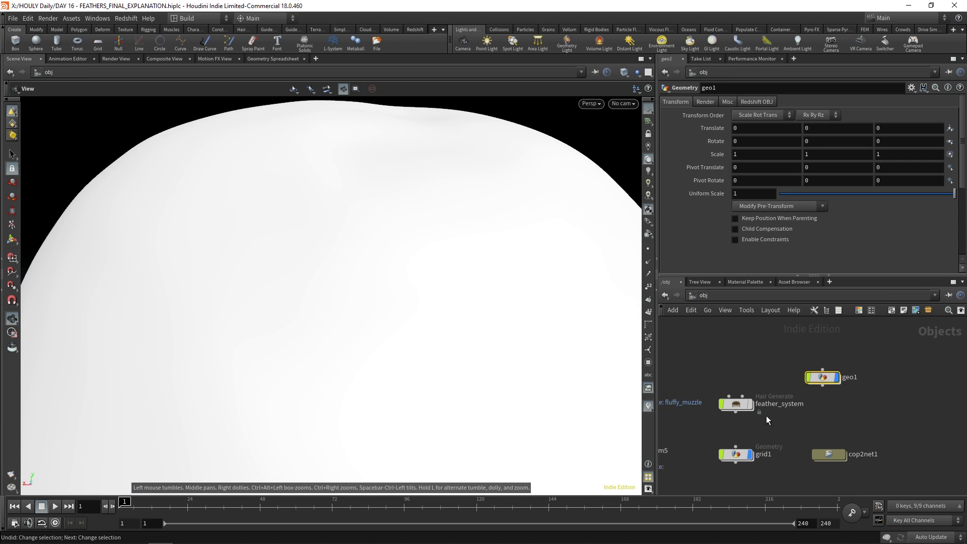
click(738, 402)
double_click(738, 403)
scroll(836, 387, up, 3)
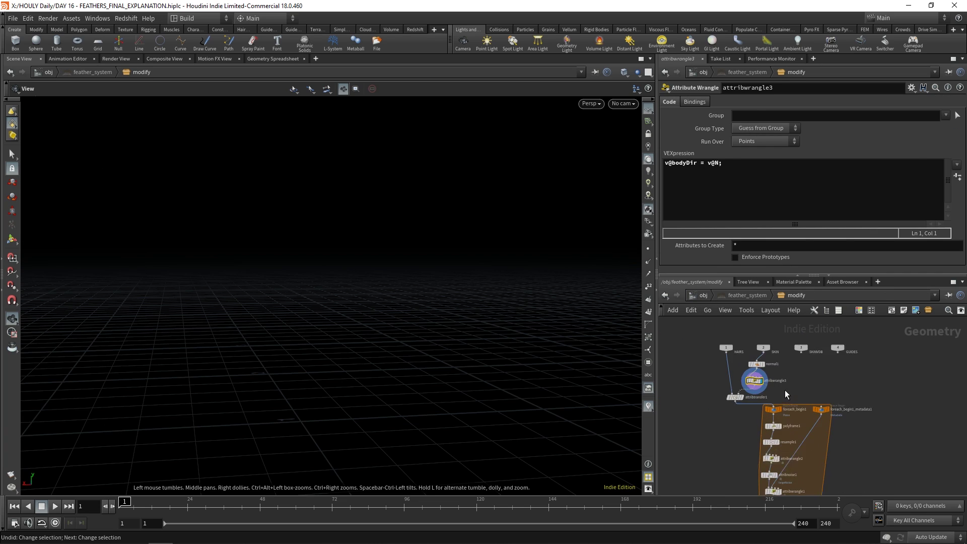
key(u)
middle_drag(778, 405, 795, 404)
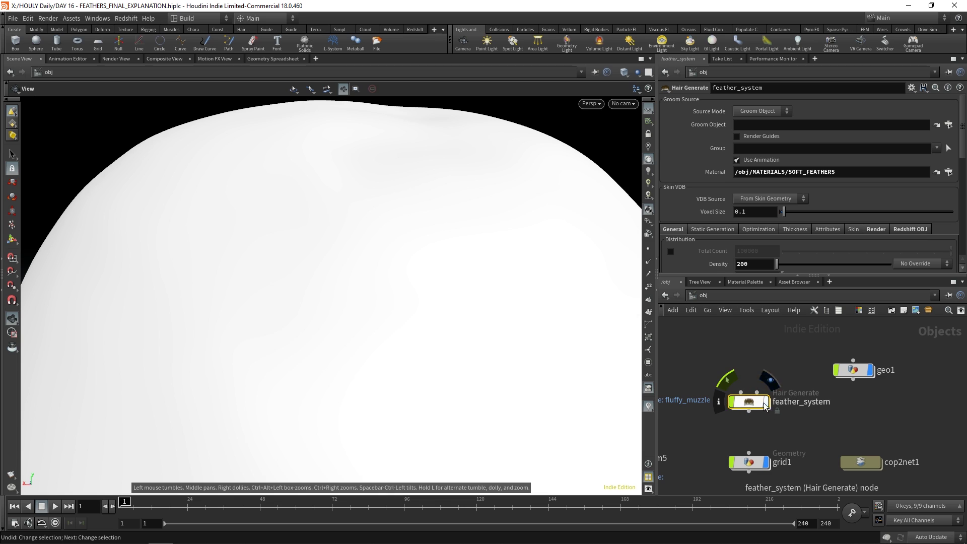
double_click(759, 402)
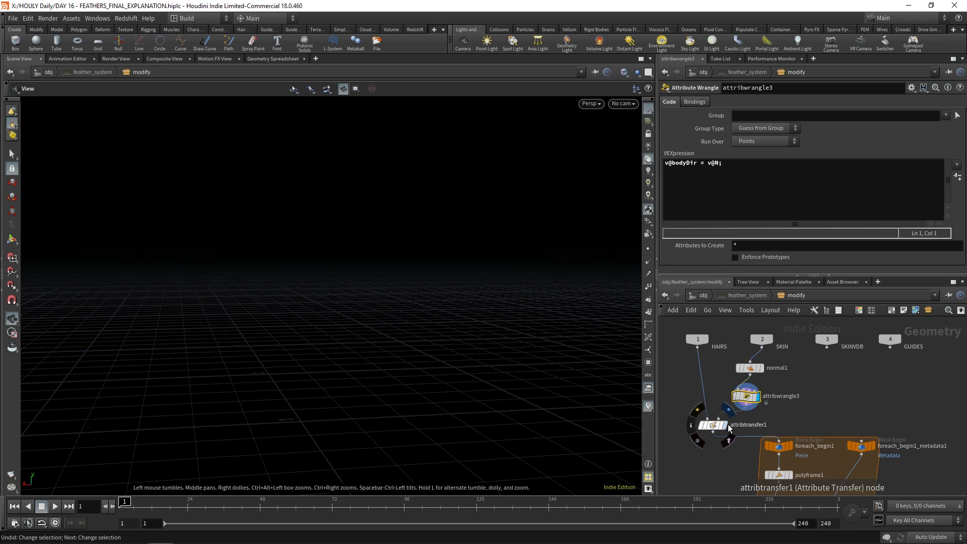
Display attribtransfer1's output and look over the for-each feather nodes in the modify network.
click(717, 427)
scroll(766, 352, down, 8)
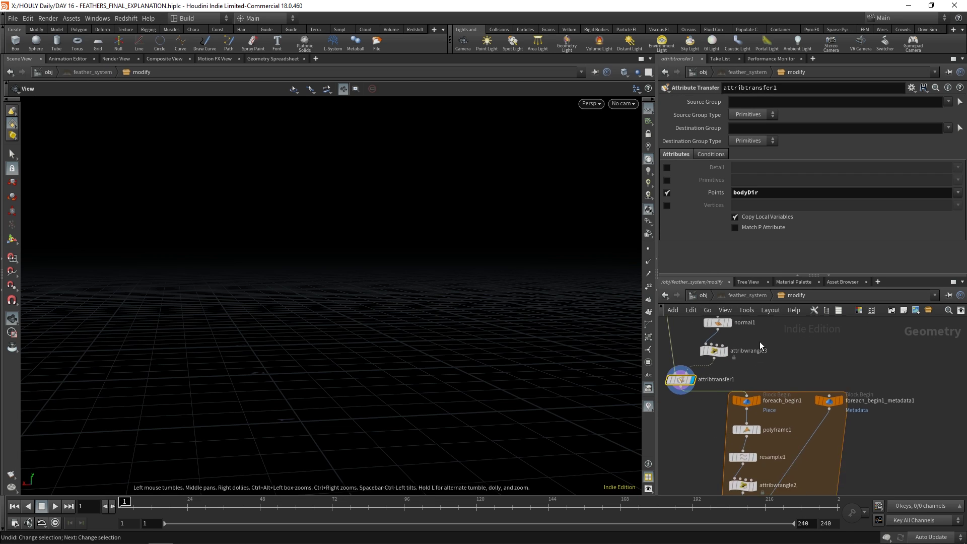
scroll(809, 431, up, 3)
drag(833, 462, 710, 329)
middle_drag(813, 456, 824, 471)
click(825, 472)
drag(718, 337, 717, 326)
scroll(735, 406, up, 1)
Return to the object level and add a Sphere object above feather_system.
click(703, 295)
middle_drag(751, 353, 760, 362)
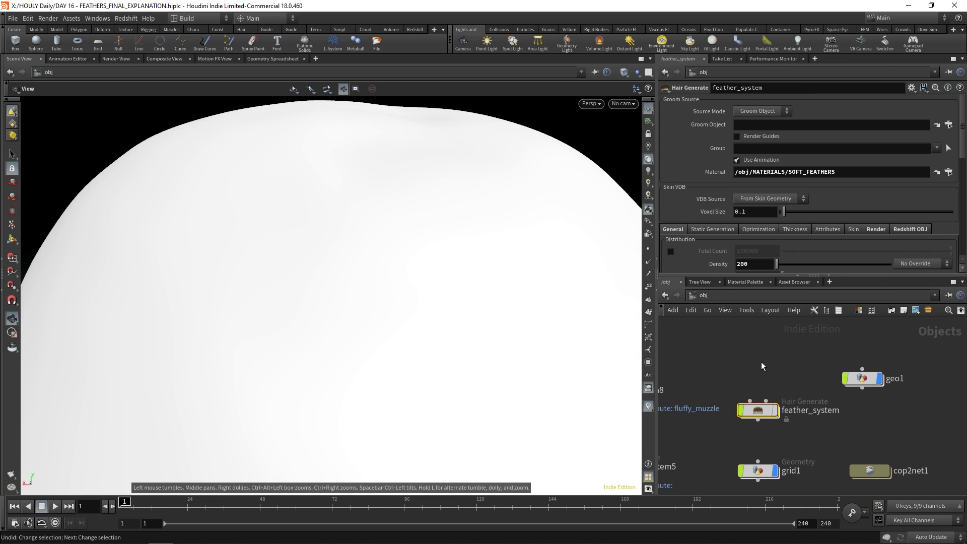
scroll(771, 369, down, 3)
click(772, 369)
scroll(444, 352, down, 4)
scroll(764, 373, up, 3)
key(Tab)
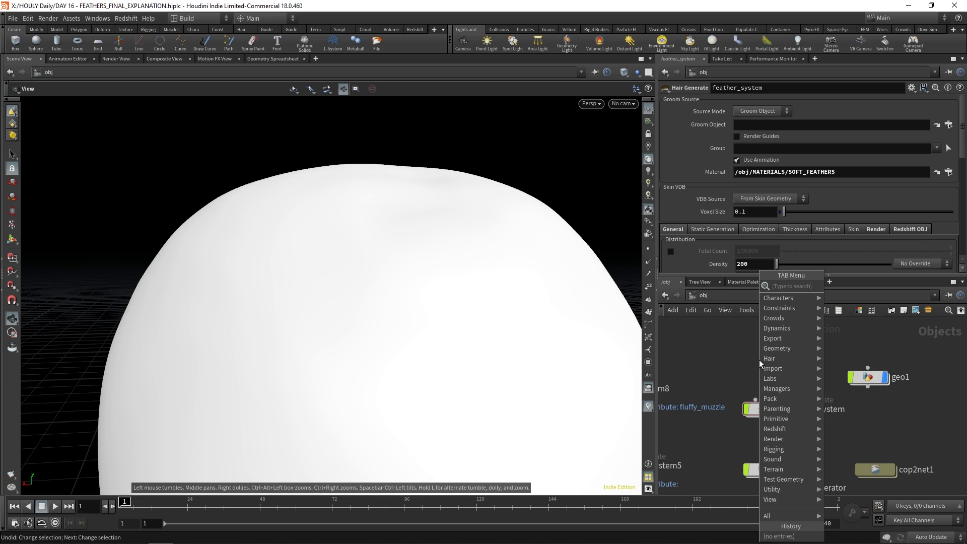
text(sphe)
key(Return)
key(Return)
Add a Guide Groom object for the new sphere and frame it in the viewport.
scroll(771, 401, down, 3)
middle_drag(770, 401, 761, 368)
key(Tab)
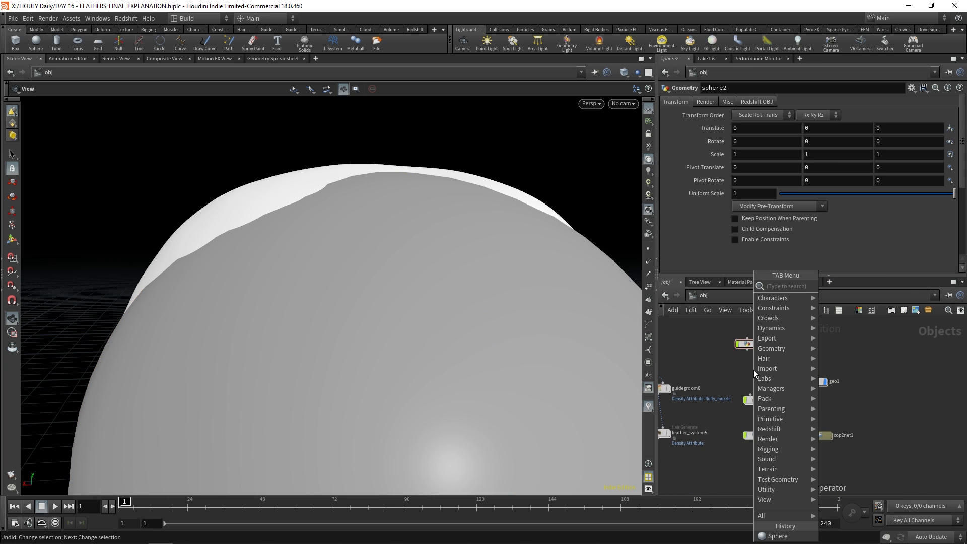
text(guid)
key(Return)
key(Return)
drag(525, 335, 459, 333)
key(space+g)
drag(337, 326, 345, 318)
Hide the OWL_RENDER object to leave the sphere and its guides unobstructed.
middle_drag(701, 379, 876, 400)
middle_drag(705, 340, 817, 372)
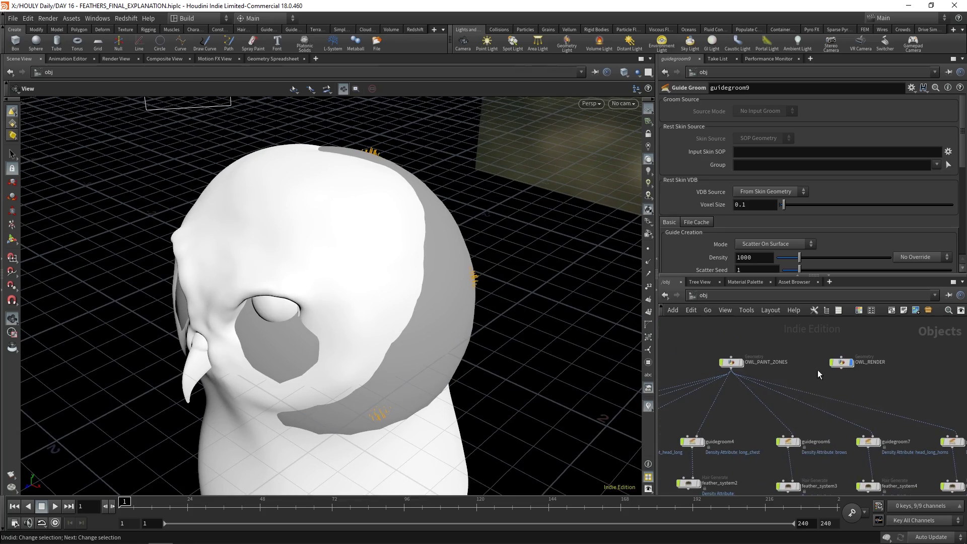
click(851, 364)
drag(384, 326, 395, 306)
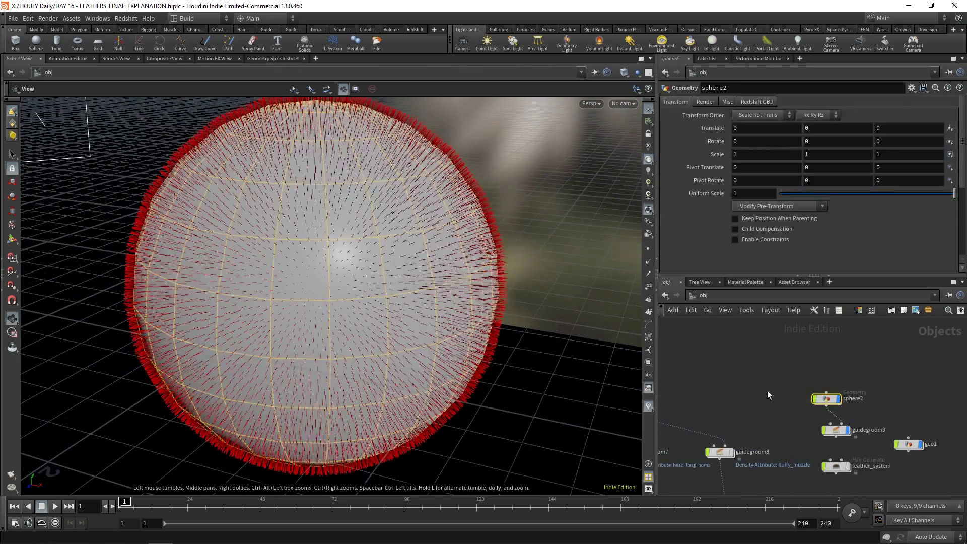
Connect guidegroom9 to feather_system, display the generated feathers on the sphere and view them up close.
click(766, 391)
drag(282, 287, 334, 288)
right_drag(334, 288, 374, 254)
middle_drag(900, 415, 874, 394)
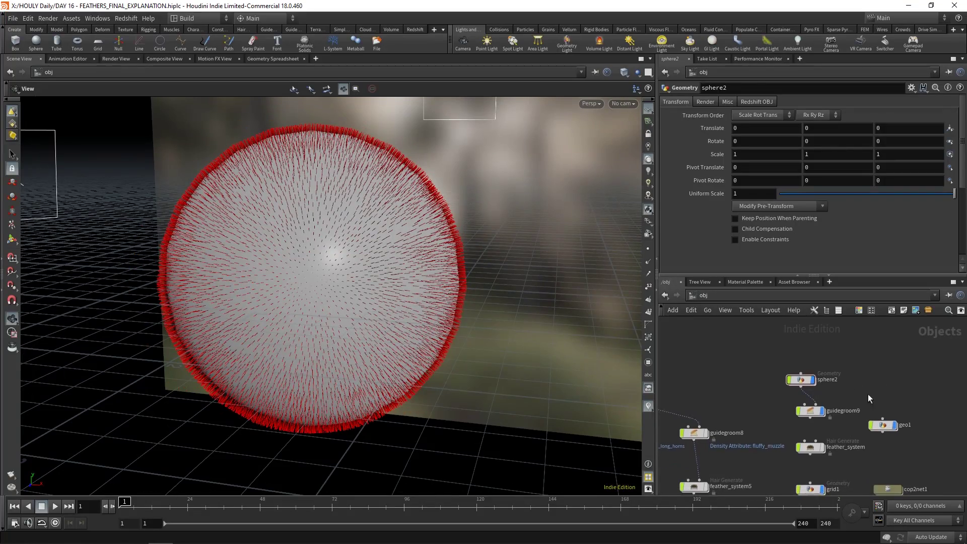
scroll(832, 398, up, 2)
click(809, 412)
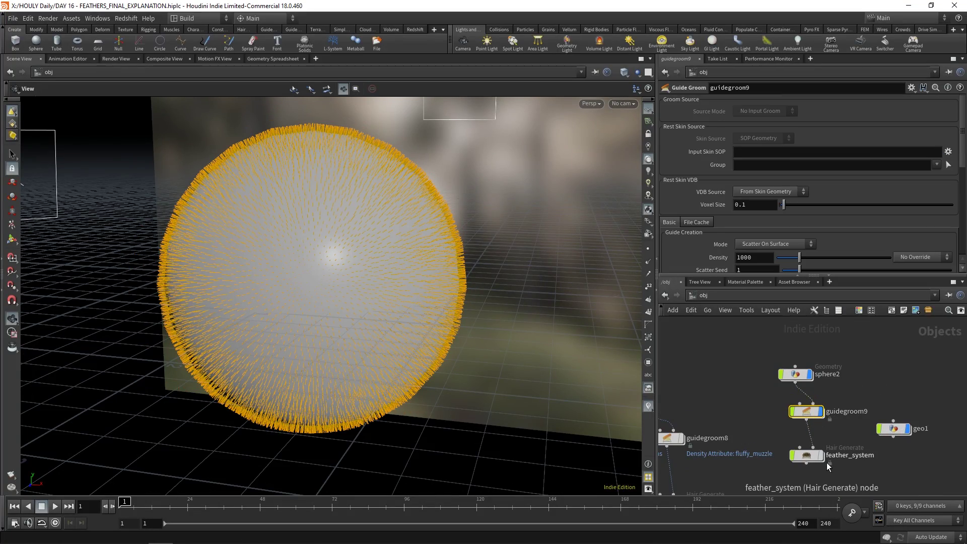
click(807, 456)
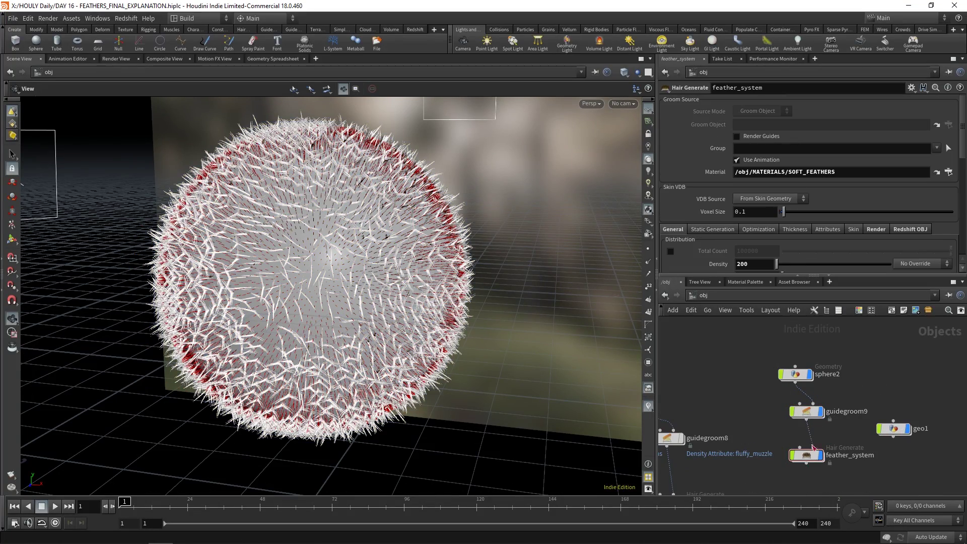
right_drag(365, 305, 309, 276)
drag(309, 277, 204, 265)
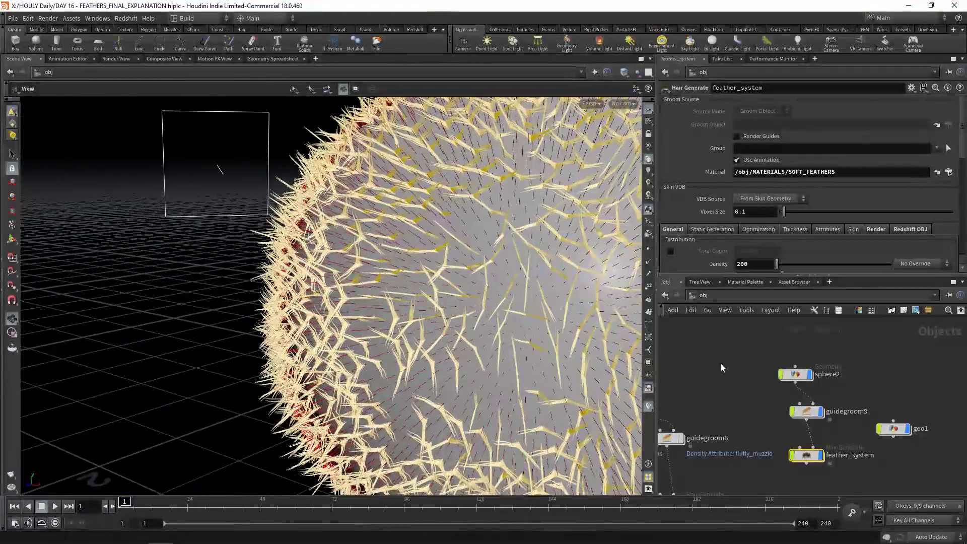
Open feather_system's modify network, insert a Guide Process (Set Length) node between the HAIRS input and attribtransfer1, and lengthen the hairs.
double_click(810, 459)
middle_drag(782, 413, 776, 395)
scroll(771, 397, up, 3)
scroll(746, 410, down, 3)
middle_drag(725, 352, 712, 415)
key(Tab)
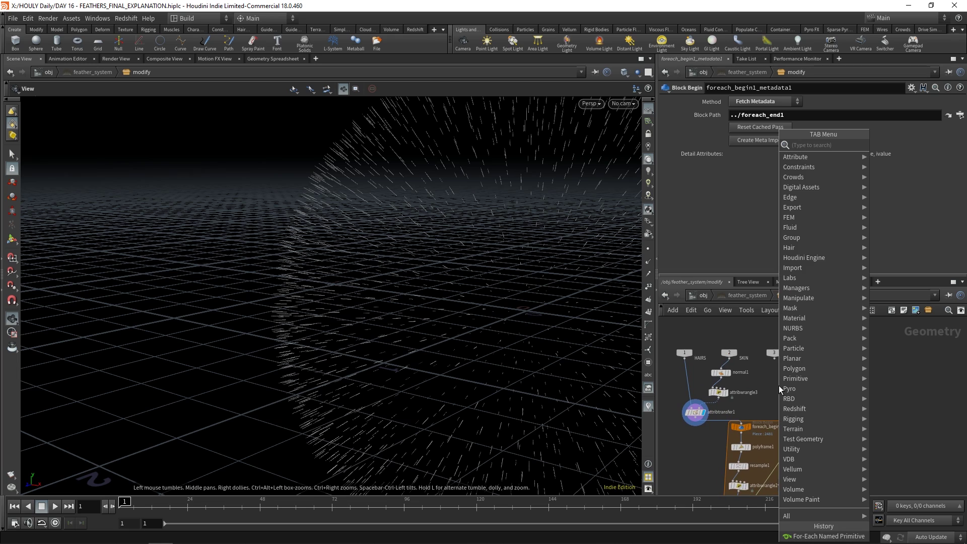
text(setl)
key(Return)
scroll(778, 385, up, 3)
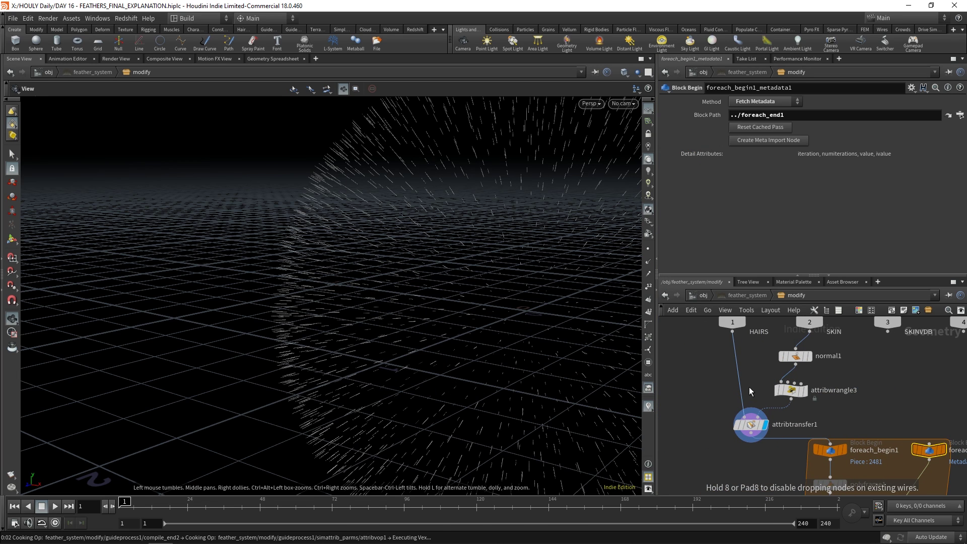
click(748, 387)
scroll(778, 243, down, 2)
drag(808, 249, 814, 249)
Enable Single Pass on foreach_end1, display that node and frame the single feather in the viewport.
scroll(866, 453, down, 1)
middle_drag(876, 483, 792, 362)
scroll(728, 359, down, 1)
click(733, 383)
middle_drag(818, 413, 809, 328)
scroll(809, 327, down, 1)
click(741, 446)
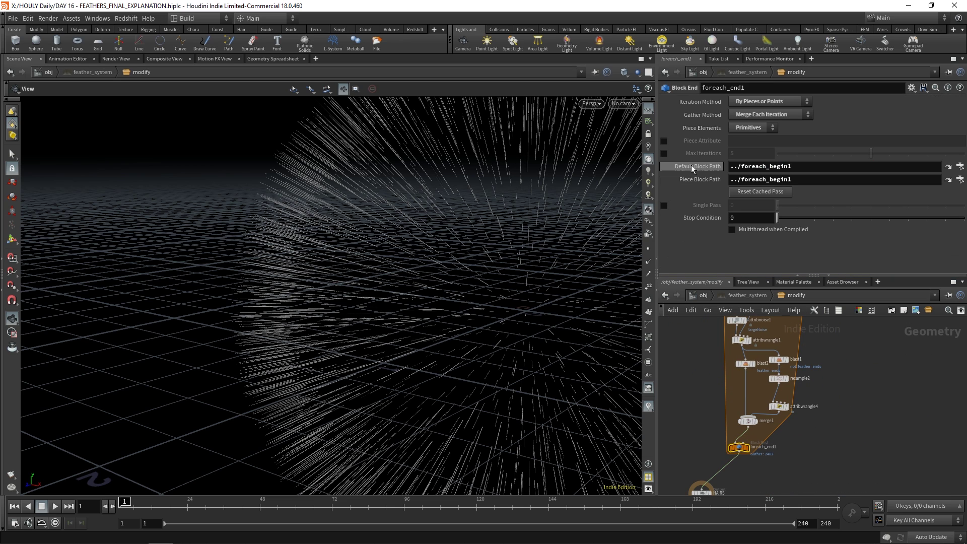
drag(521, 221, 487, 227)
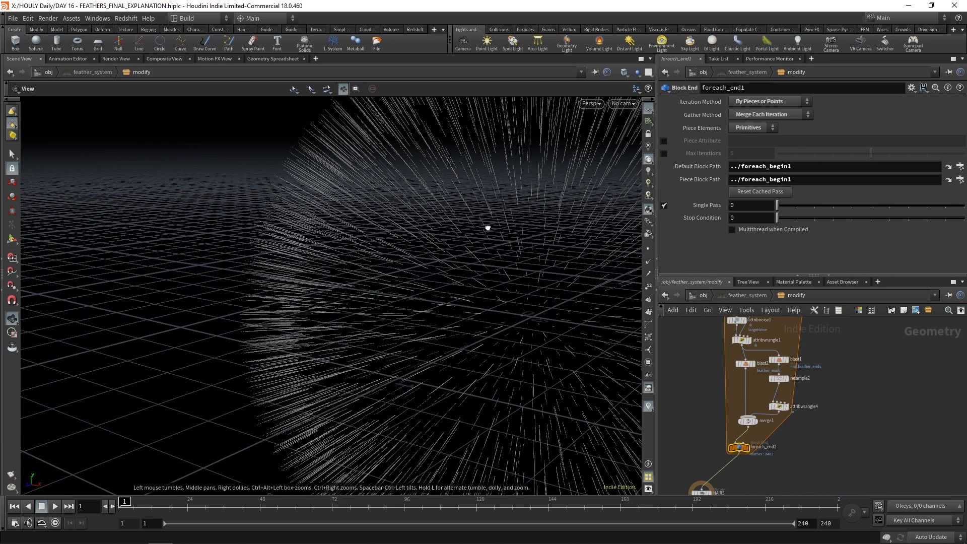
click(749, 448)
key(space+g)
drag(384, 273, 550, 242)
scroll(370, 267, up, 1)
middle_drag(368, 265, 377, 287)
drag(377, 287, 488, 339)
Set the Distance parameter of attribwrangle1 to 0.064 to shorten the feather's barbs.
middle_drag(848, 378, 859, 467)
scroll(786, 439, up, 1)
click(745, 428)
scroll(725, 241, down, 3)
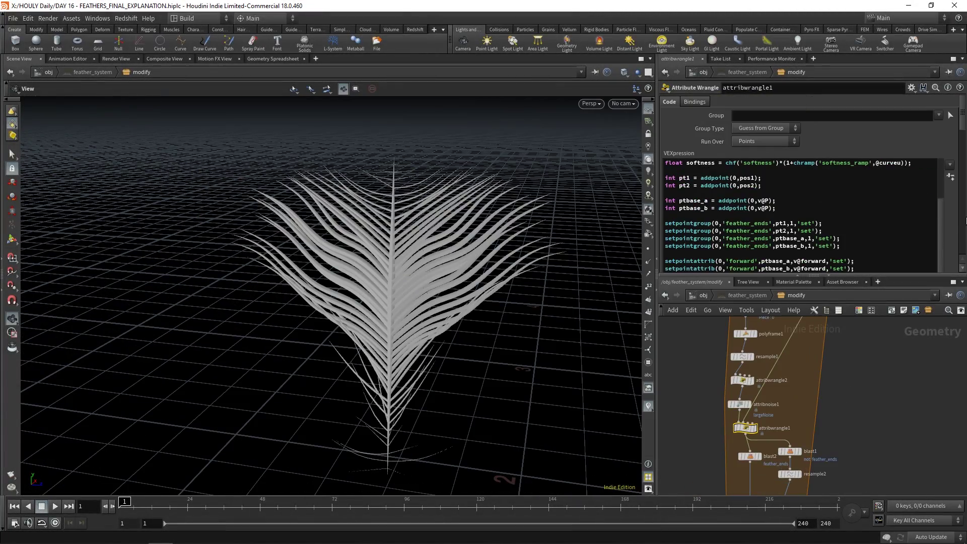
scroll(721, 204, down, 10)
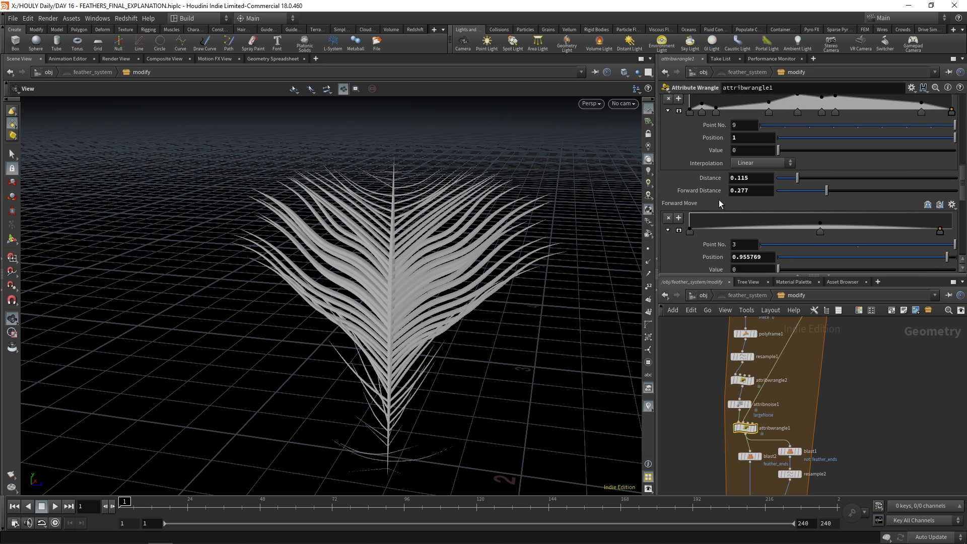
scroll(721, 204, down, 1)
drag(797, 167, 788, 170)
Lower Forward Distance on attribwrangle1 and reshape its Scaler ramp, placing point 7 at position 0.548077 with value 0.633333.
scroll(718, 231, down, 2)
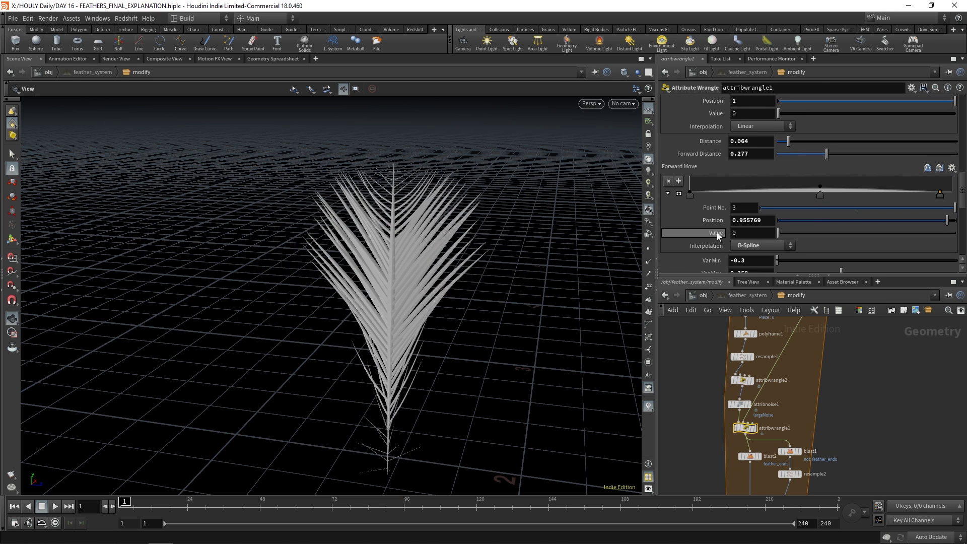
scroll(715, 225, down, 2)
drag(825, 117, 798, 119)
scroll(693, 221, up, 8)
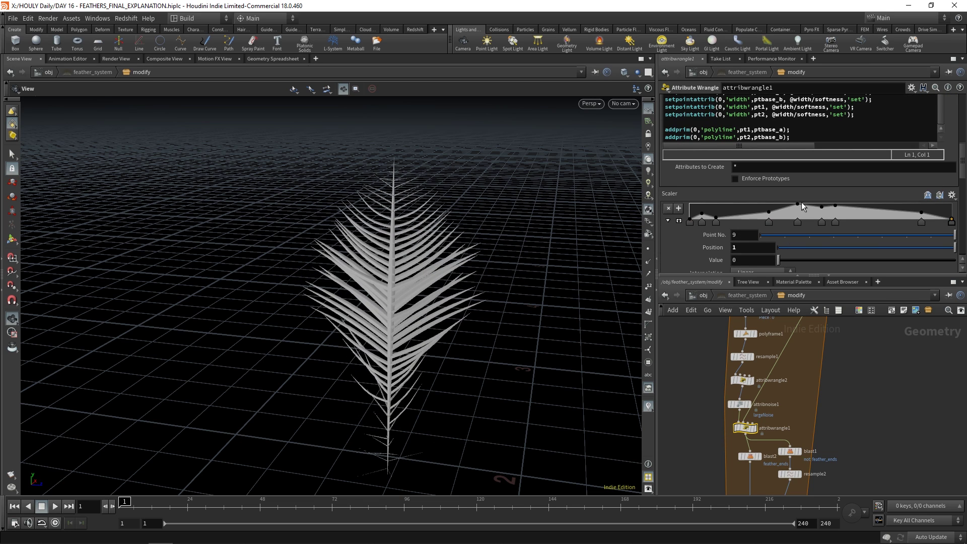
drag(798, 207, 834, 211)
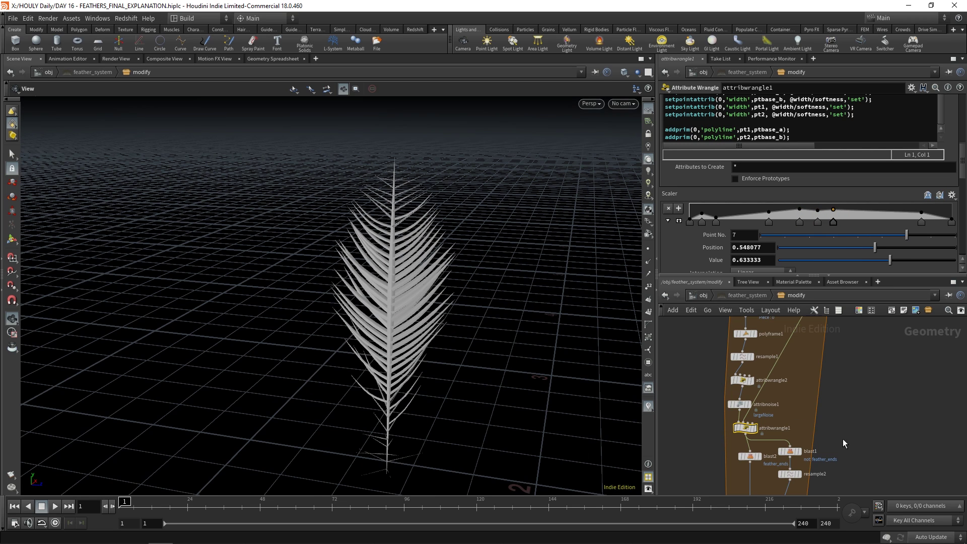
Test barb thickness on attribwrangle1 by setting Softness in turn to 2, 3, 1 and 4.
middle_drag(845, 434, 821, 352)
scroll(820, 350, down, 3)
mouse_move(773, 456)
middle_down()
mouse_move(782, 419)
mouse_move(788, 468)
middle_up()
scroll(764, 422, up, 2)
scroll(768, 393, down, 2)
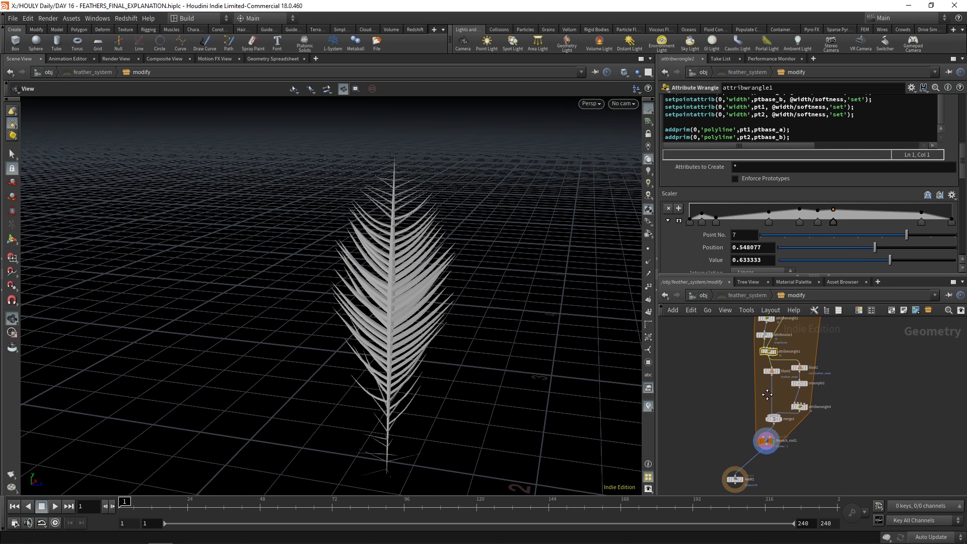
middle_drag(767, 391, 760, 422)
scroll(758, 374, up, 1)
scroll(673, 245, down, 8)
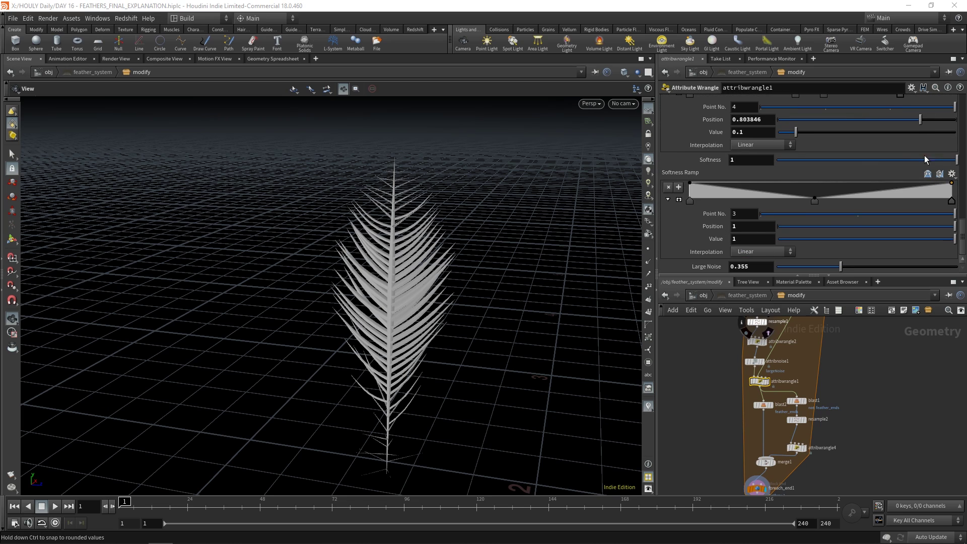
text(2)
key(Return)
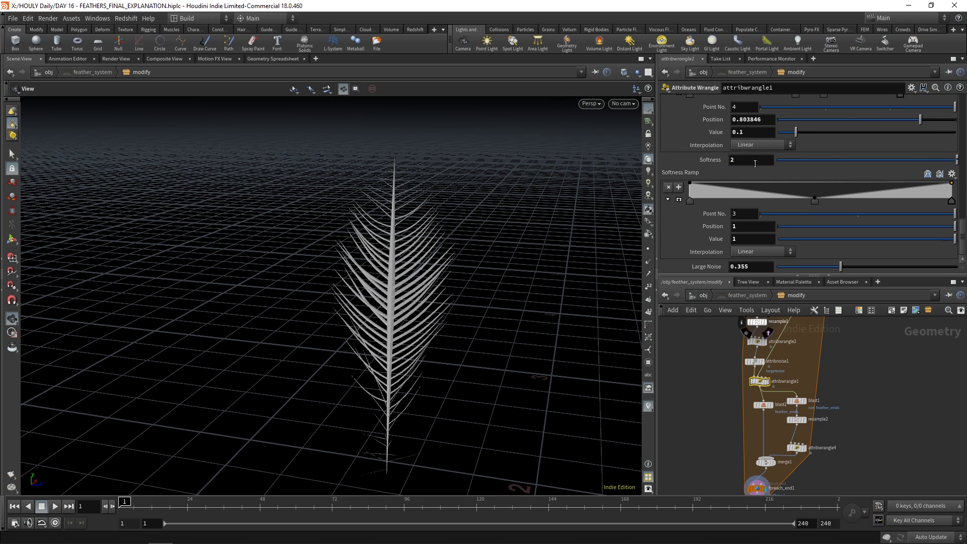
text(3)
key(Return)
text(1)
key(Return)
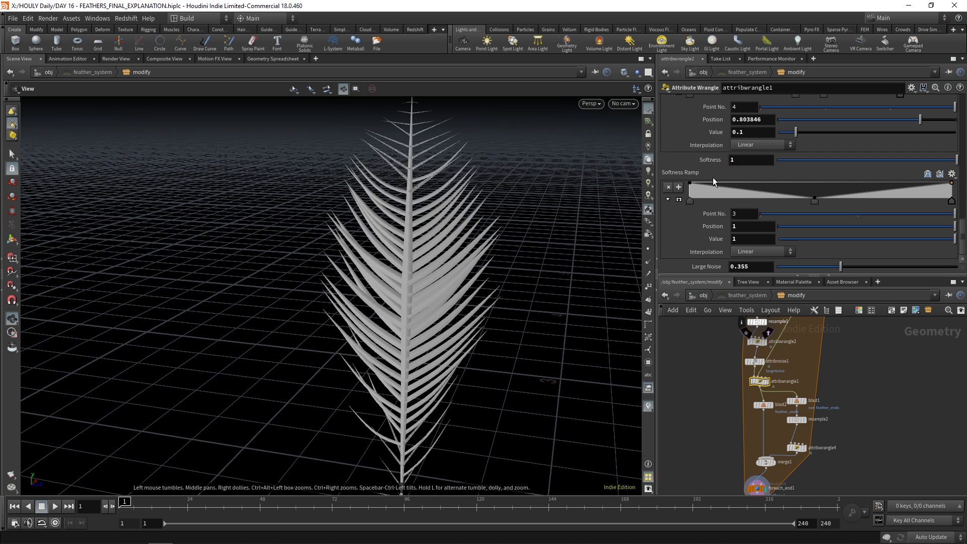
text(4)
key(Return)
Turn off Single Pass on foreach_end1 and view the feathers across the whole sphere.
click(740, 426)
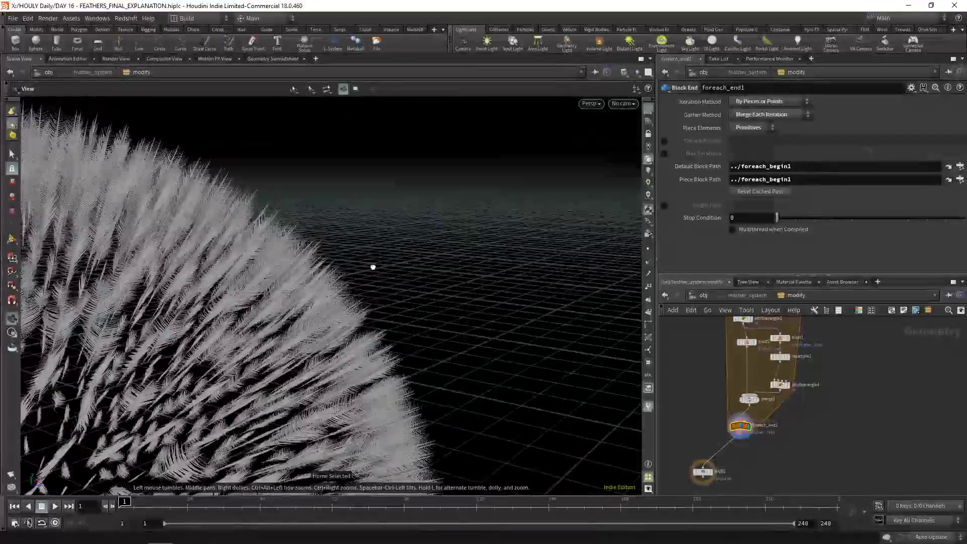
drag(371, 265, 241, 298)
Display attribtransfer1 and insert a Guide Initialize node between guideprocess1 and attribtransfer1 to comb the hairs along the sphere.
middle_drag(697, 347, 706, 477)
click(713, 381)
click(706, 381)
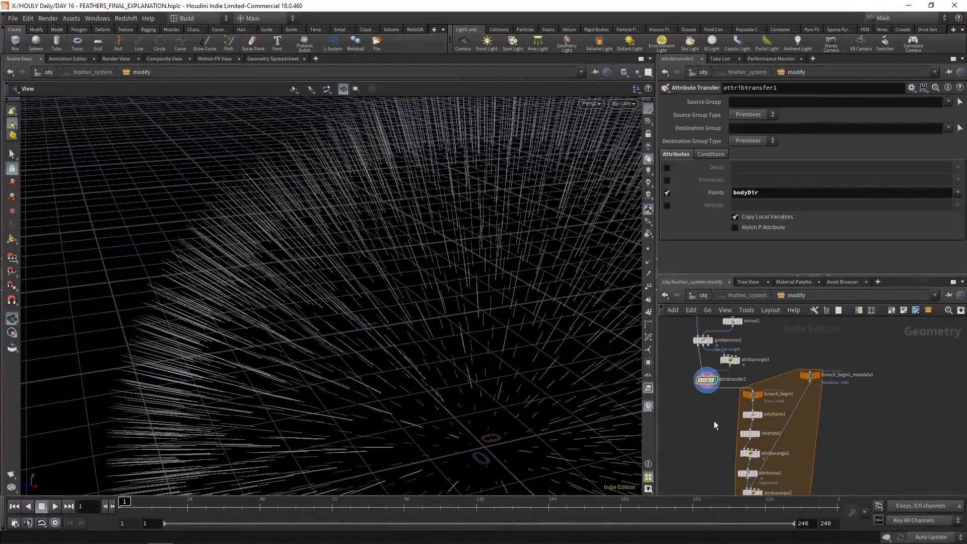
middle_drag(714, 418, 709, 397)
key(Tab)
text(gui)
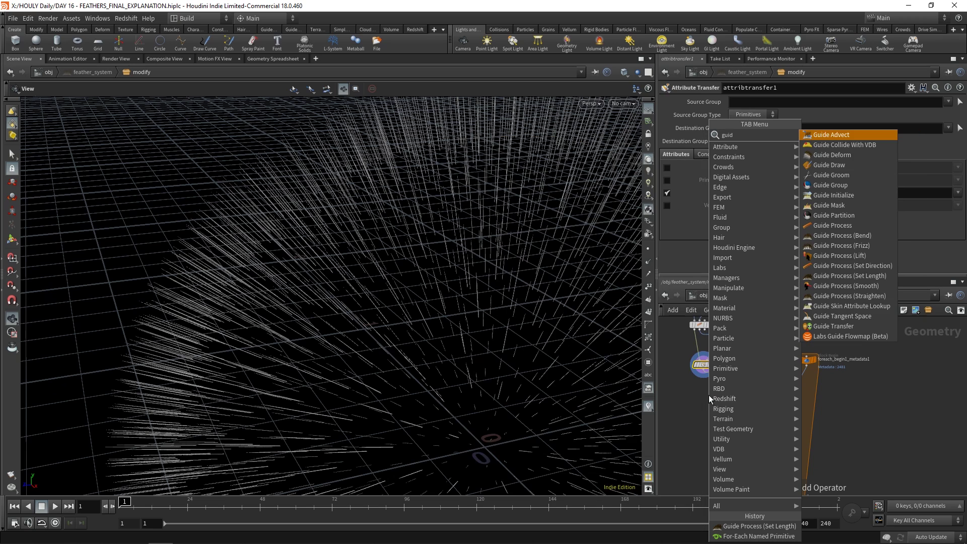
text(dein)
key(Return)
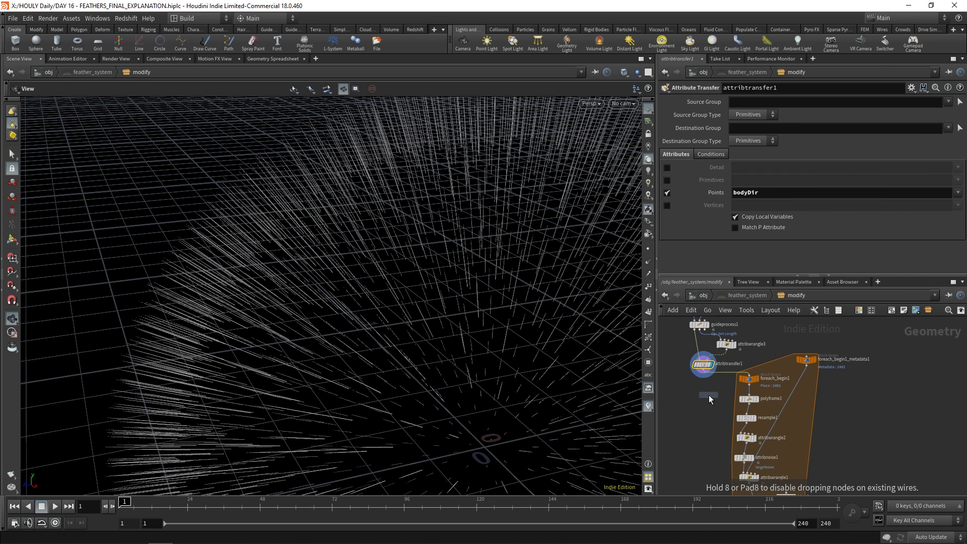
middle_drag(740, 333, 796, 389)
scroll(773, 396, up, 2)
click(728, 403)
drag(272, 316, 425, 286)
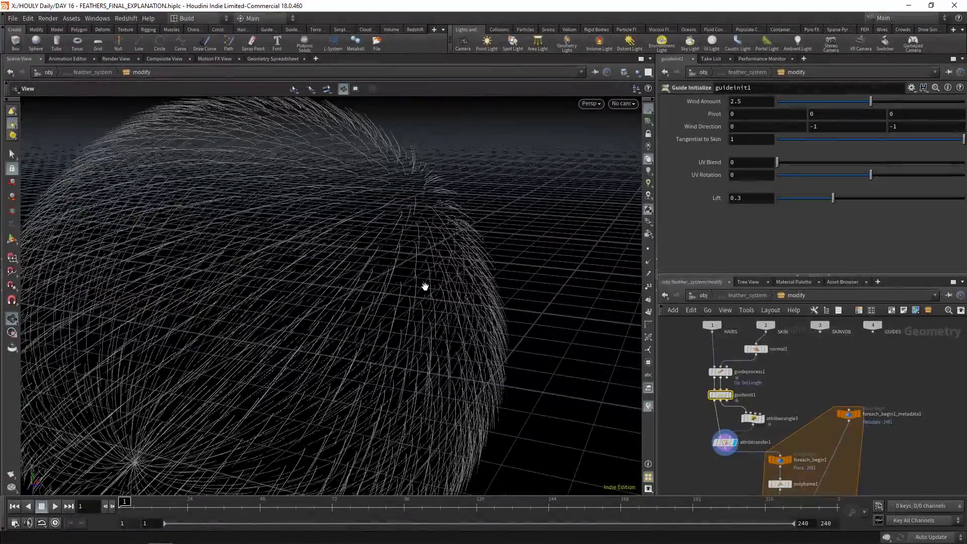
Display foreach_end1 and examine the combed feathers over the sphere from several angles and distances.
middle_drag(805, 431, 781, 375)
drag(312, 294, 181, 297)
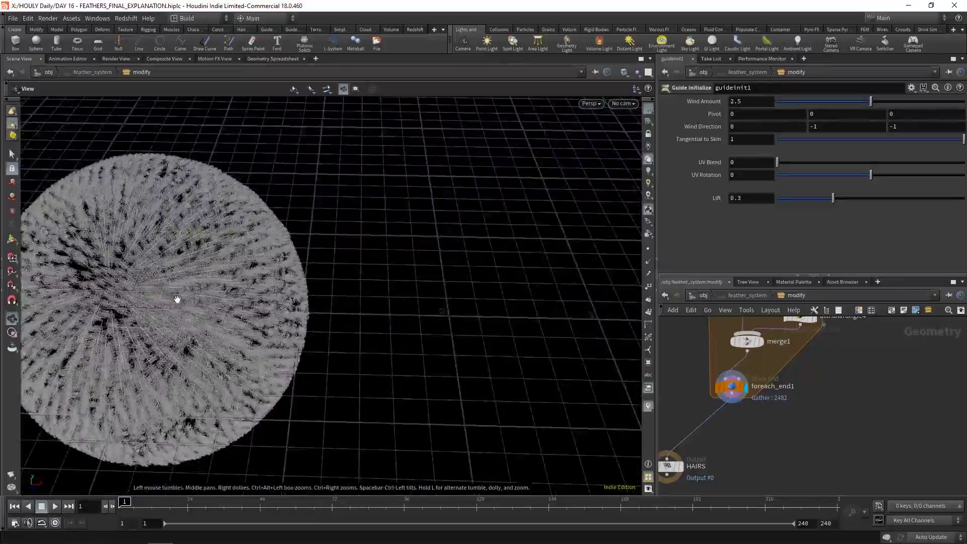
middle_drag(181, 297, 417, 289)
right_drag(417, 289, 292, 295)
drag(291, 295, 352, 299)
right_drag(352, 300, 322, 302)
scroll(847, 388, down, 2)
middle_drag(859, 343, 834, 463)
scroll(826, 402, down, 1)
middle_drag(814, 390, 800, 352)
scroll(812, 397, down, 2)
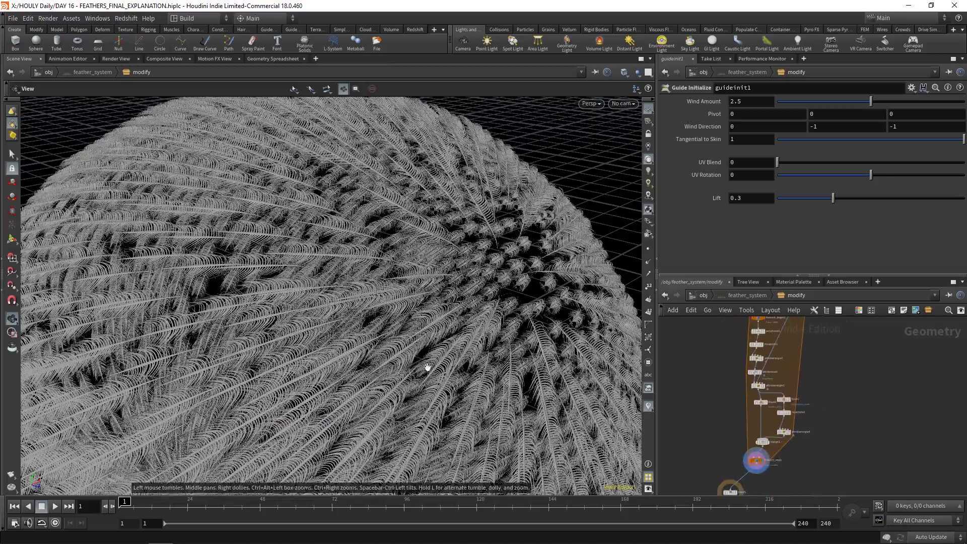
right_drag(464, 367, 363, 378)
drag(362, 377, 476, 346)
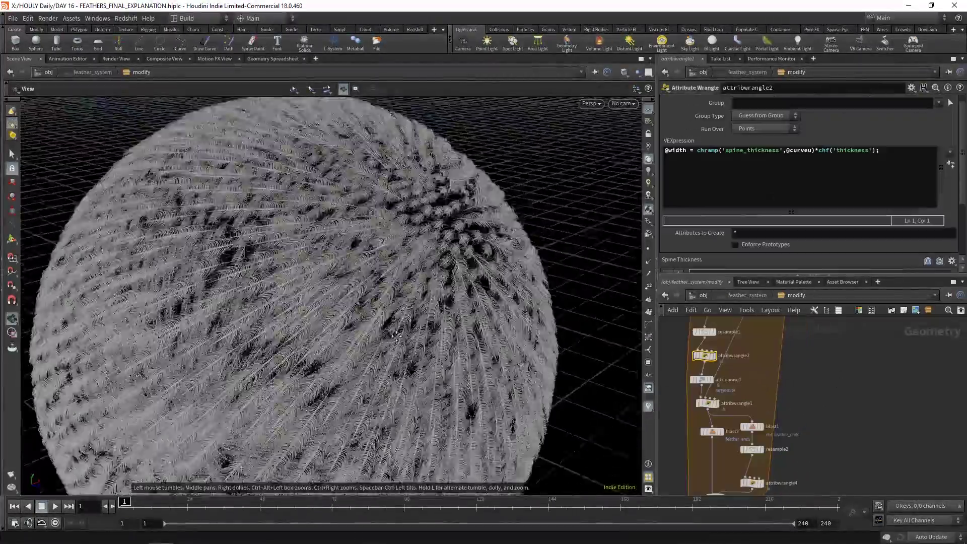
Return to the object level, hide the test sphere's groom and feather_system, and display hairgen3 on the owl.
drag(460, 277, 453, 388)
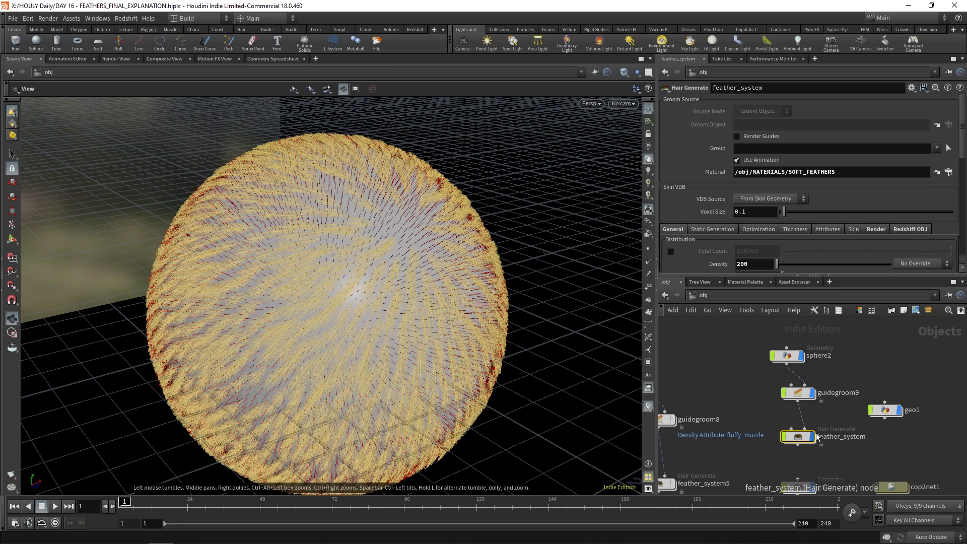
click(812, 436)
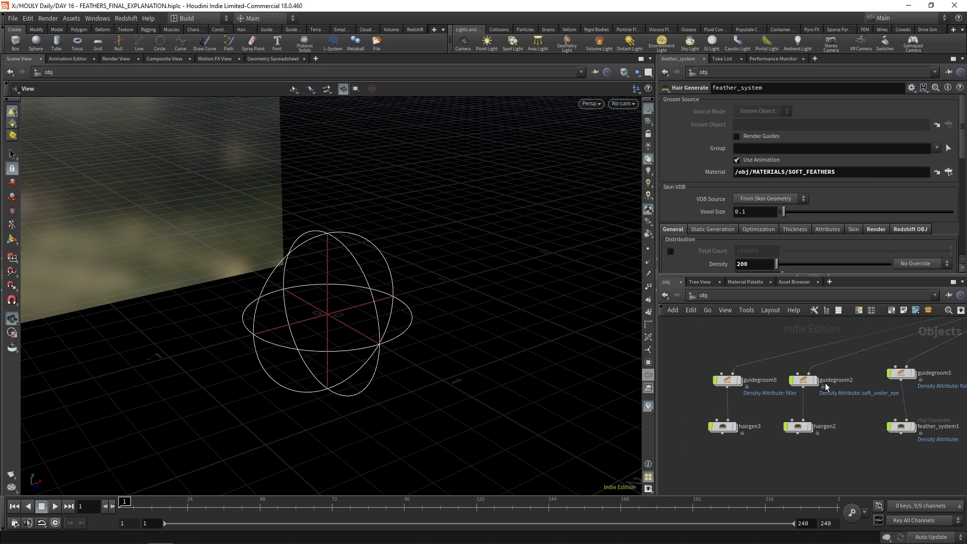
click(734, 426)
click(722, 426)
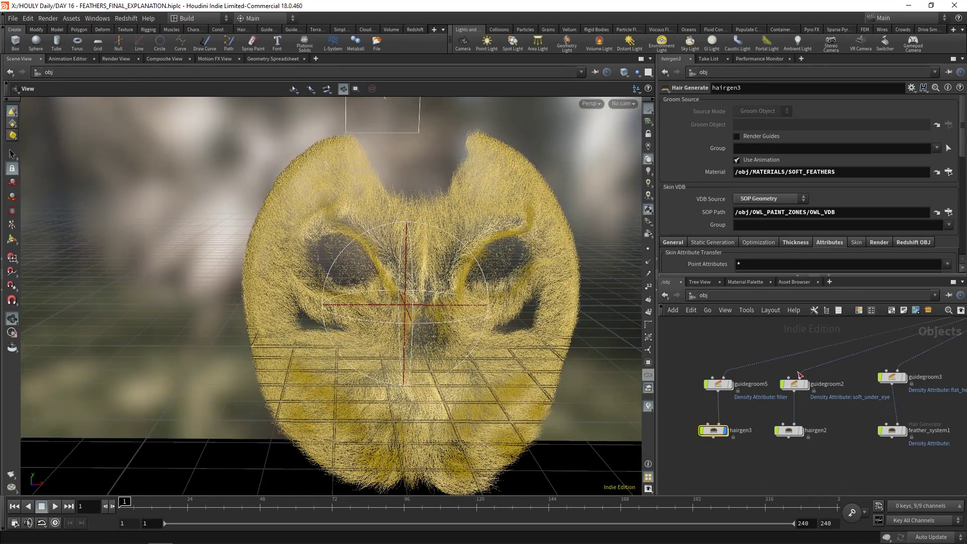
Open OWL_PAINT_ZONES and display its Attribute Rename nodes in turn to examine the painted feather zone masks.
middle_drag(873, 341, 726, 401)
middle_drag(913, 361, 758, 408)
double_click(717, 405)
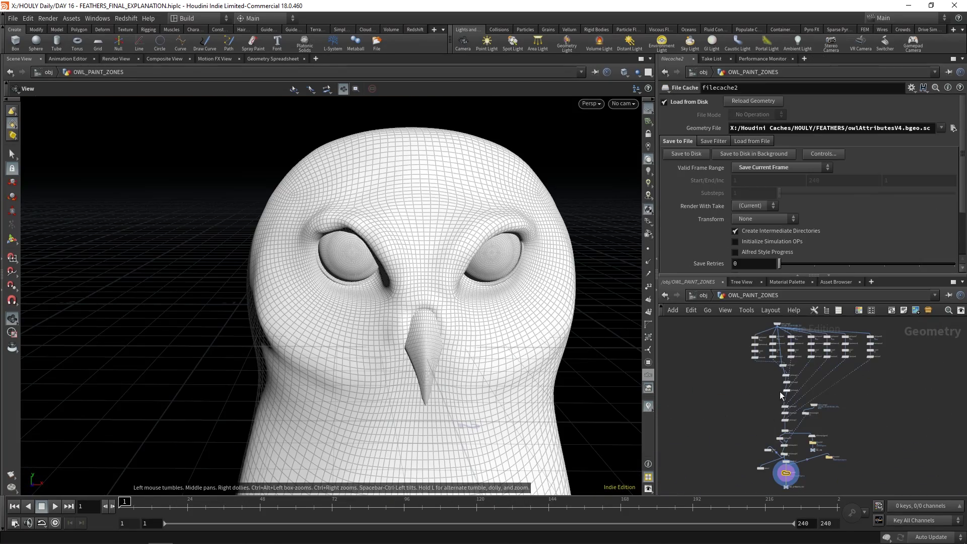
click(747, 426)
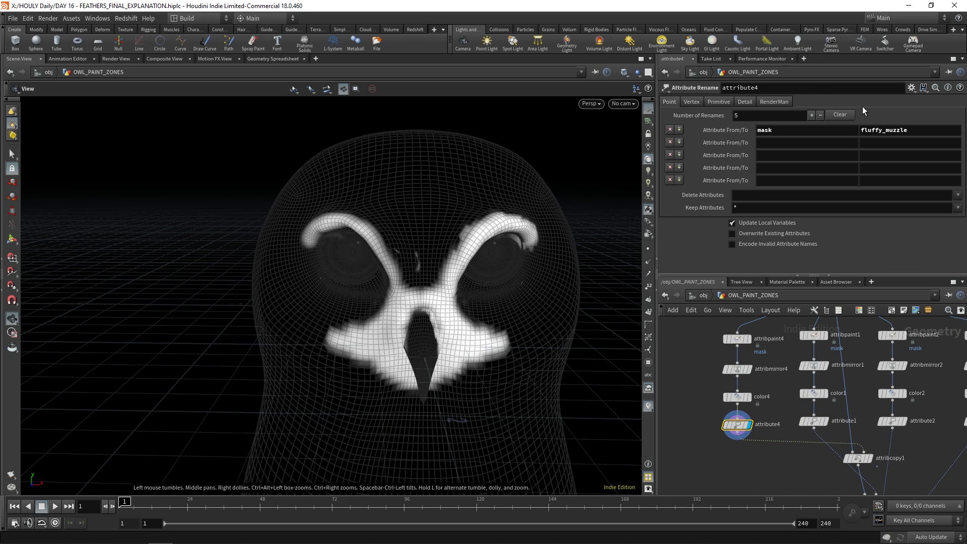
click(823, 421)
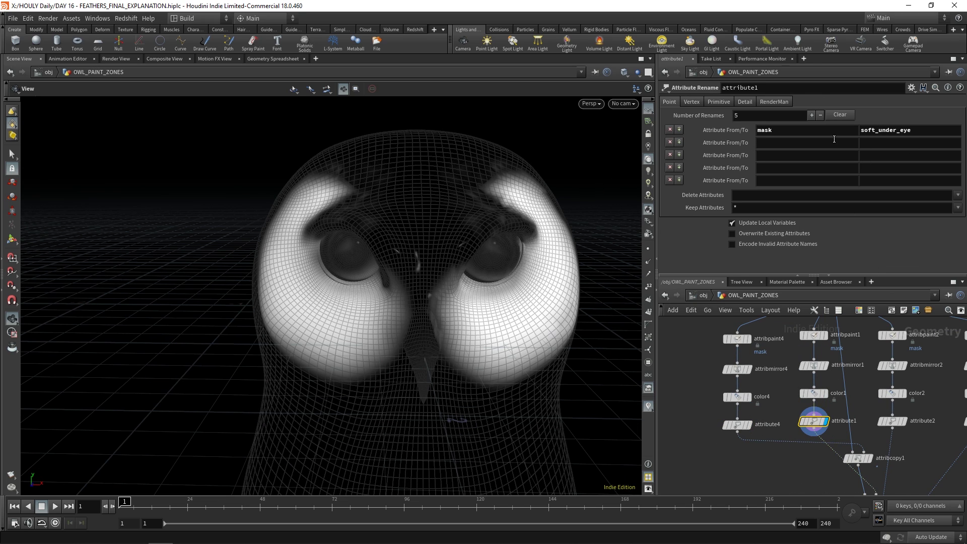
click(905, 426)
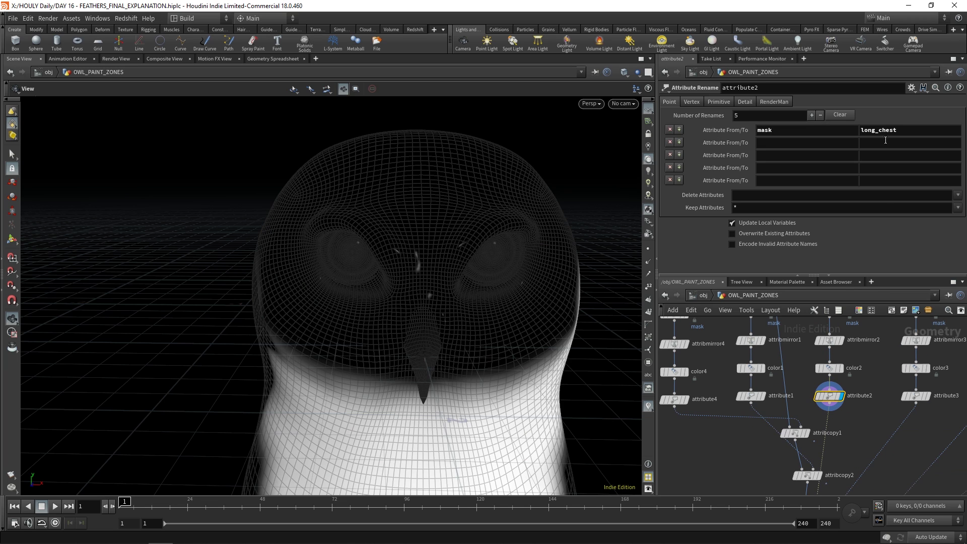
click(929, 396)
click(851, 376)
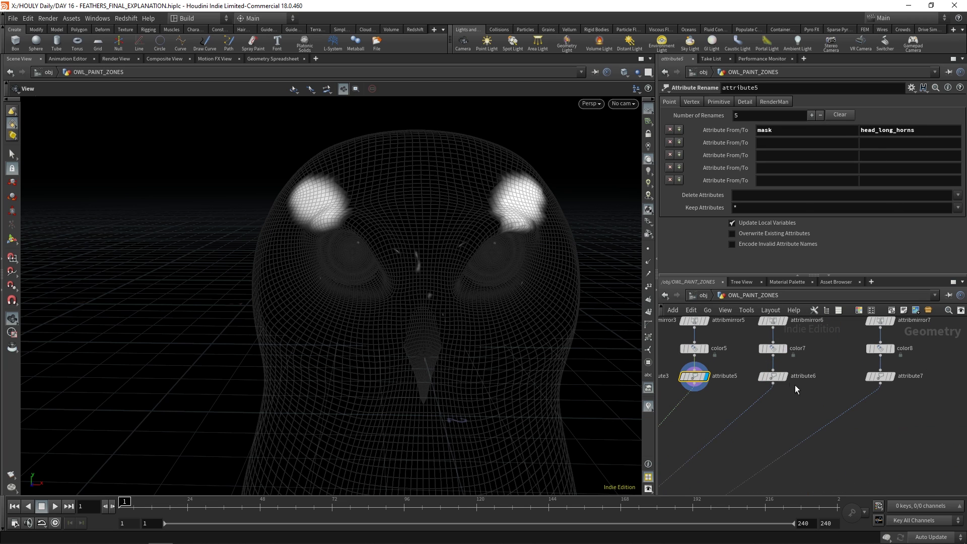
click(780, 378)
click(889, 379)
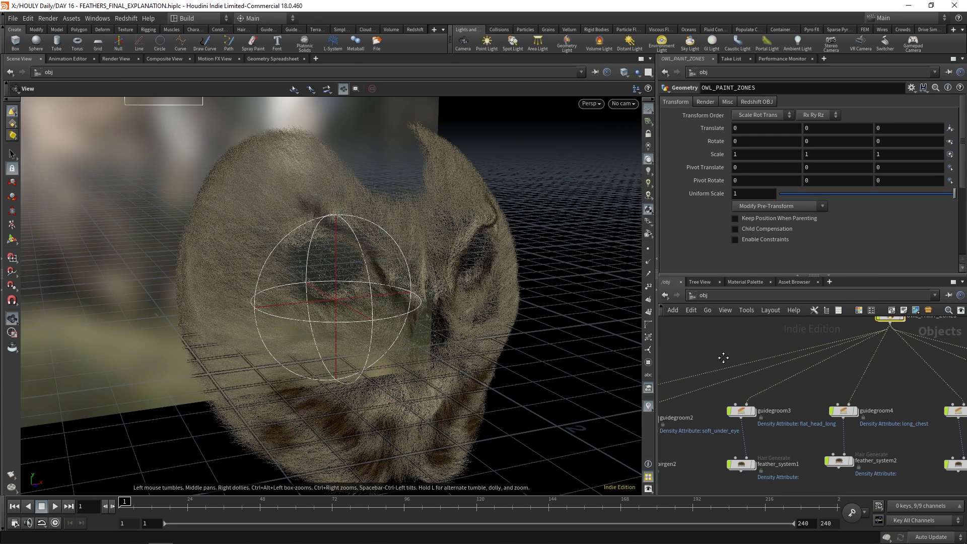
Return to the object level and open hairgen3's modify network to reach its colour nodes.
middle_drag(716, 358, 763, 345)
drag(453, 298, 439, 330)
scroll(727, 430, up, 2)
middle_drag(727, 430, 851, 426)
double_click(709, 450)
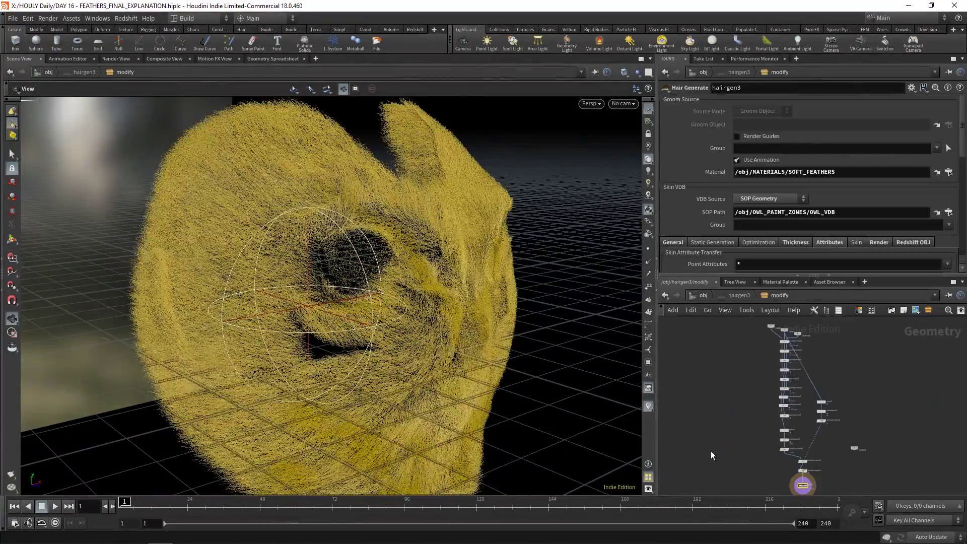
scroll(856, 430, up, 7)
Display color2, attribpaint2 and attribtransfer3 in turn to examine how painted colour is transferred to the hairs.
click(816, 339)
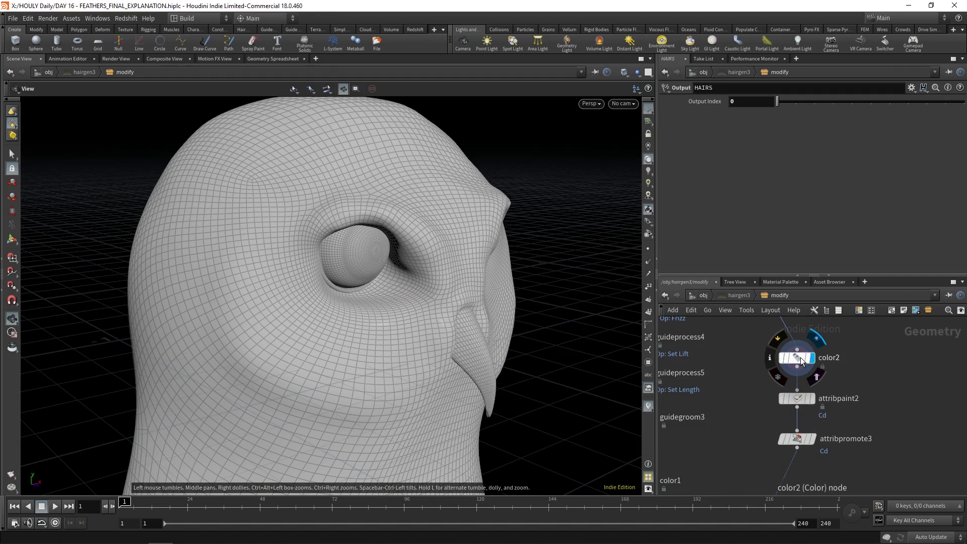
click(800, 360)
click(813, 399)
click(799, 401)
drag(461, 334, 442, 283)
scroll(442, 283, down, 3)
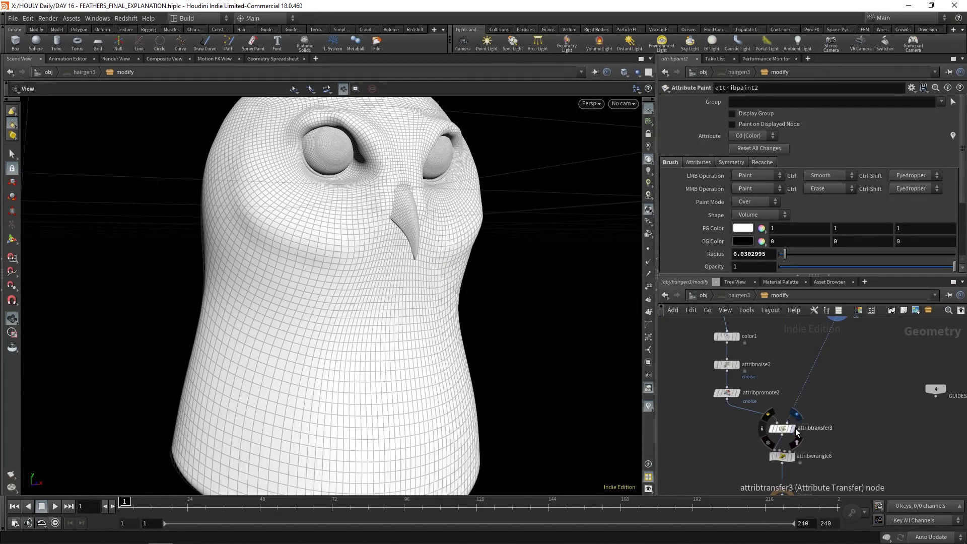
click(797, 431)
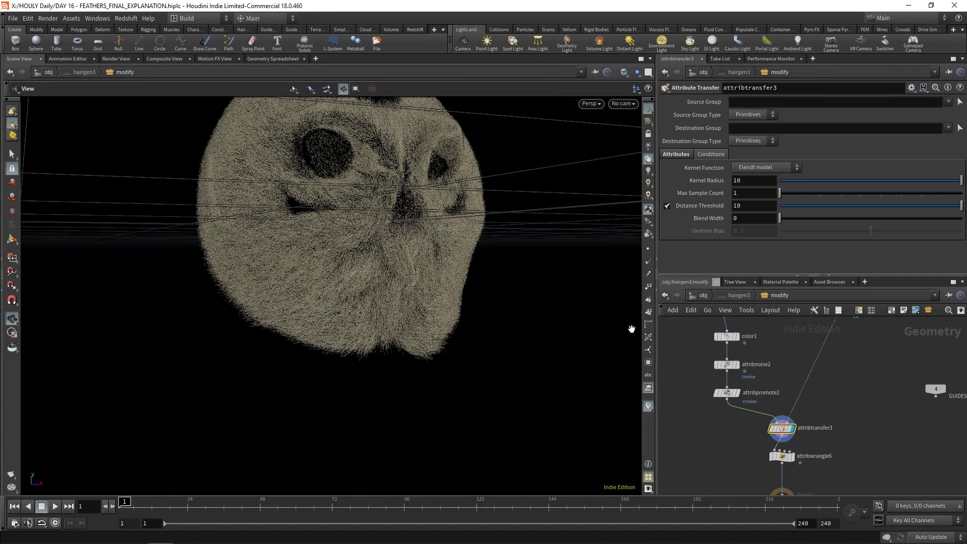
scroll(806, 441, down, 2)
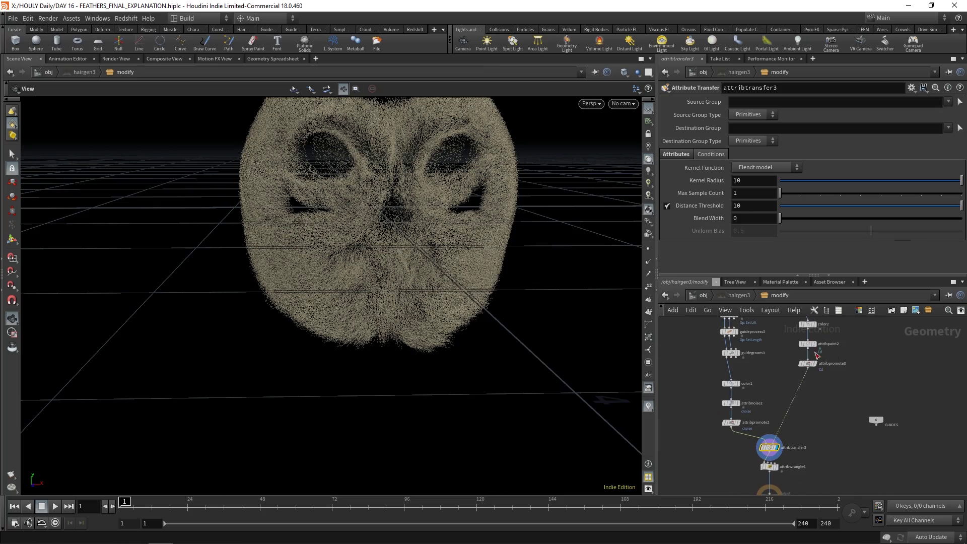
Inspect attribpromote3 and display attribwrangle6 to examine its Colornoise ramp and the colouring of the hairs down to the HAIRS output.
click(808, 363)
middle_drag(803, 444, 804, 390)
scroll(805, 391, up, 3)
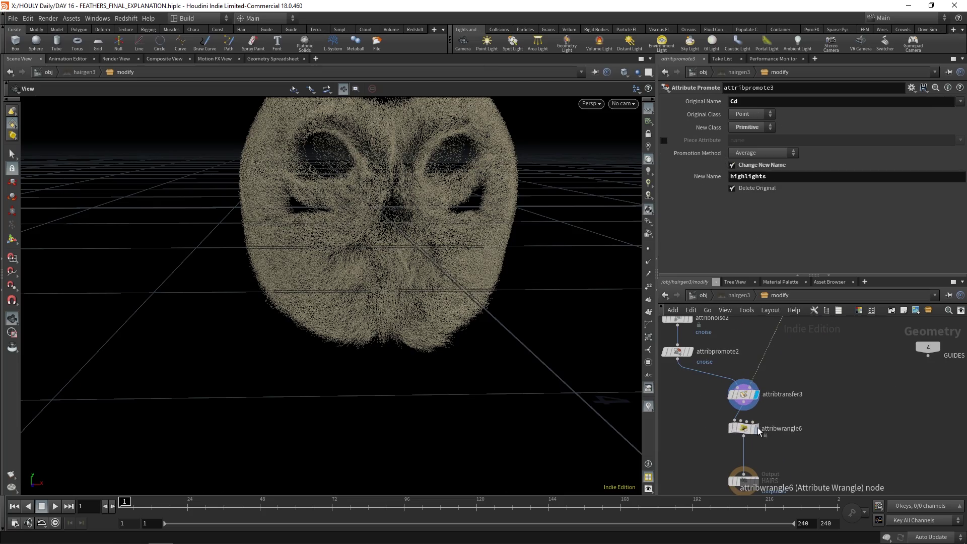
click(757, 428)
click(744, 428)
drag(433, 191, 375, 219)
middle_drag(789, 354, 790, 360)
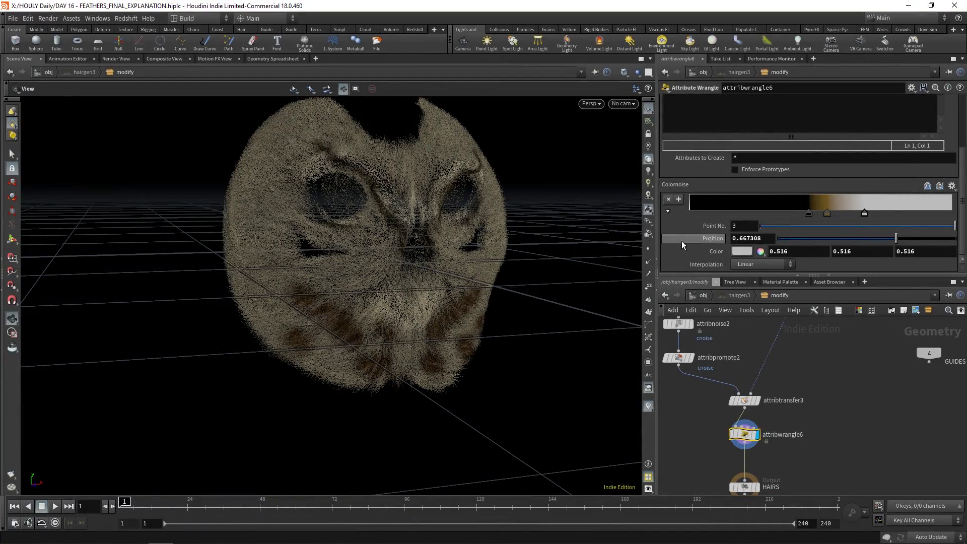
drag(428, 167, 393, 181)
middle_drag(771, 482, 764, 422)
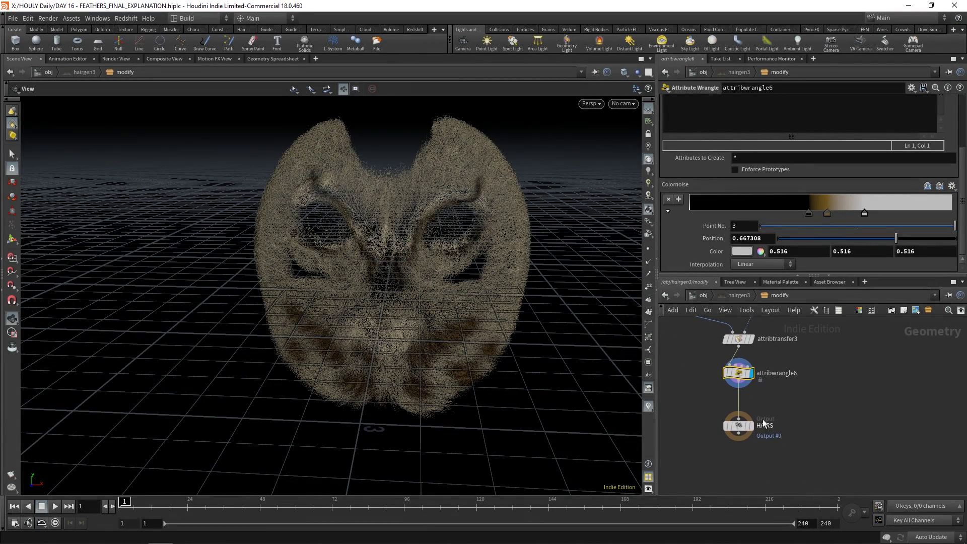
click(739, 425)
Return to the object level and display hairgen2 to show the soft under-eye hairs on the owl's face.
click(700, 296)
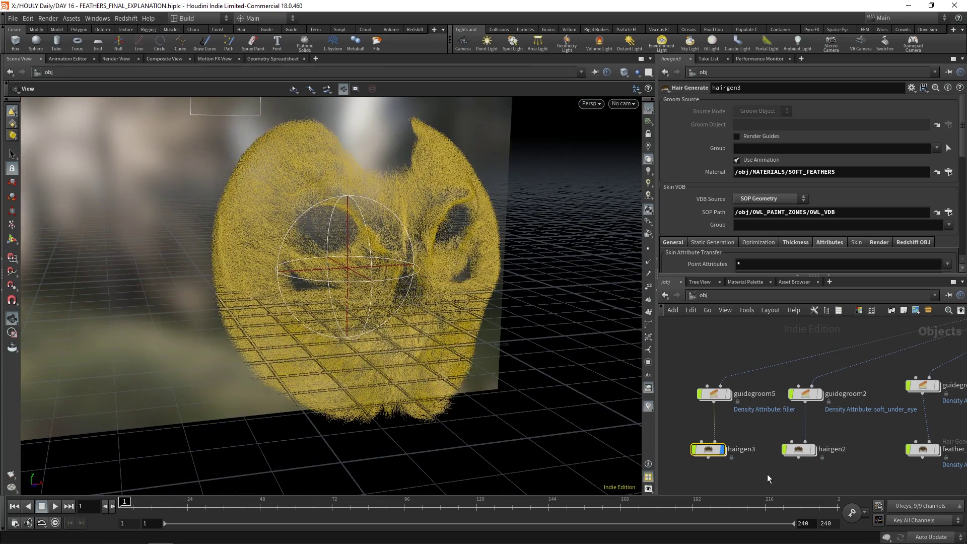
click(806, 469)
middle_drag(807, 468, 784, 454)
drag(624, 371, 594, 340)
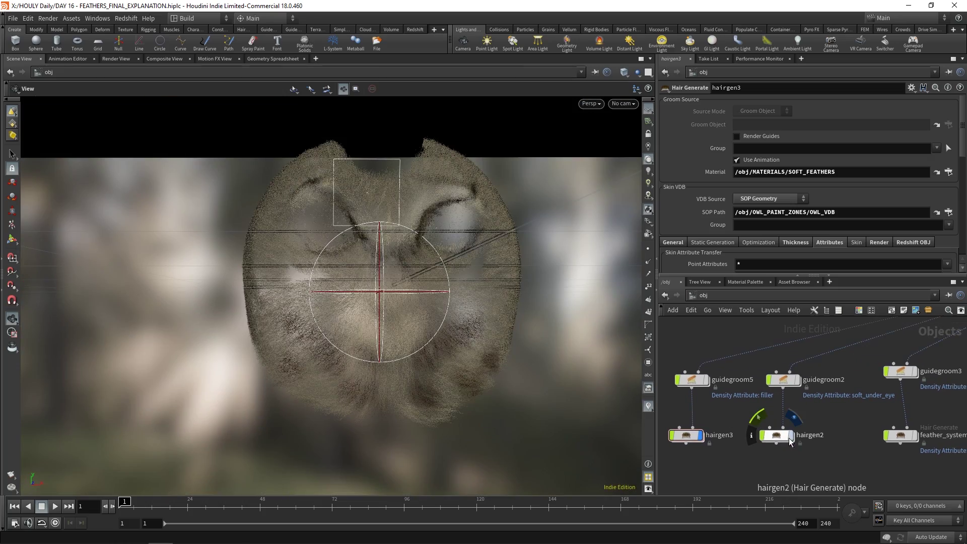
drag(431, 275, 443, 284)
right_drag(443, 284, 398, 270)
drag(352, 259, 274, 255)
scroll(739, 393, down, 3)
Display OWL_RENDER to show the owl's body, eyes and beak beneath the hairs.
middle_drag(834, 380, 722, 409)
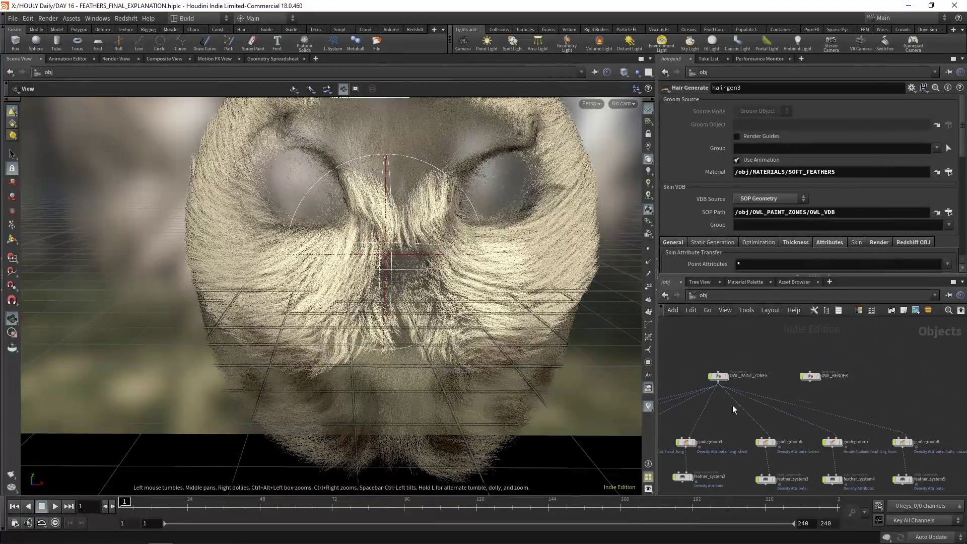
right_drag(381, 324, 315, 317)
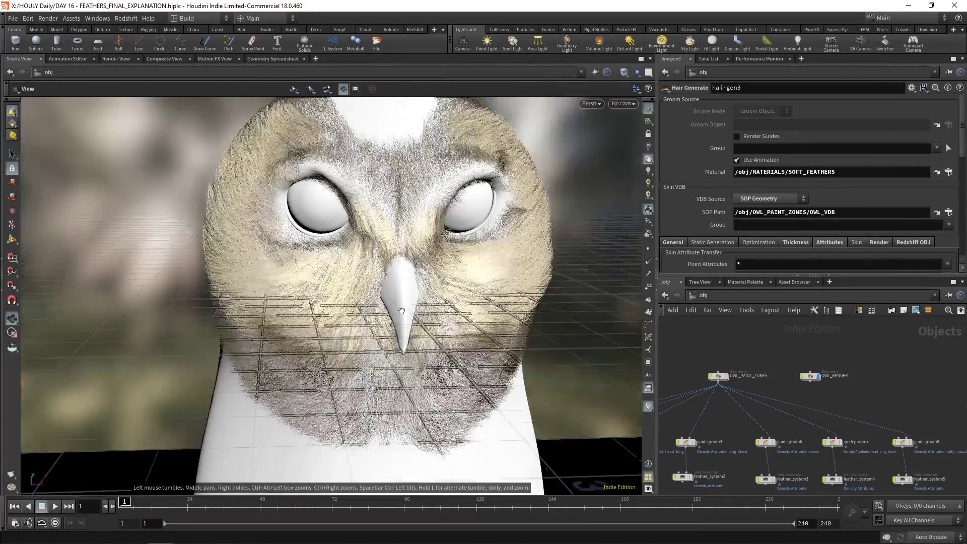
drag(315, 318, 436, 309)
right_drag(436, 309, 343, 317)
drag(343, 318, 398, 317)
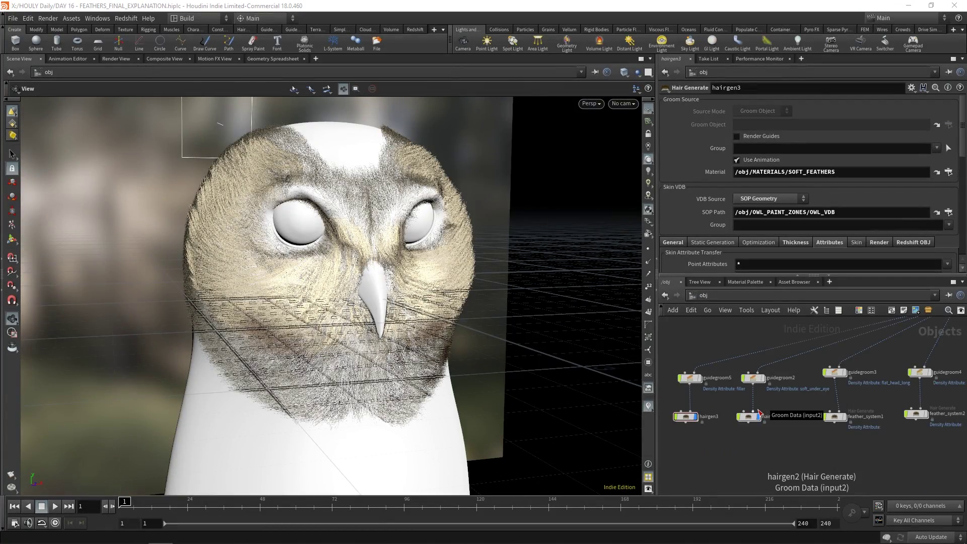
Display feather_system1 and view its flat head feathers from above and from the front.
middle_drag(809, 449, 777, 456)
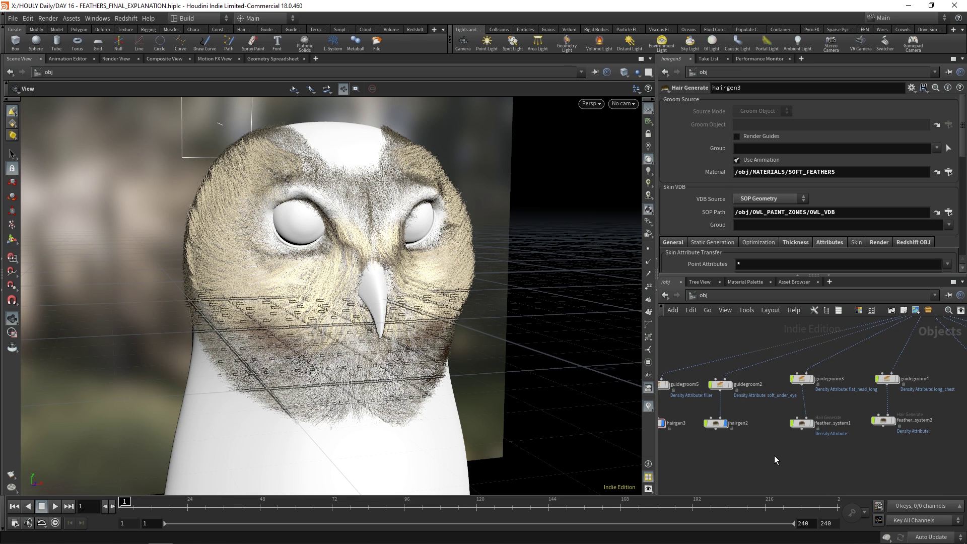
middle_drag(822, 444, 802, 451)
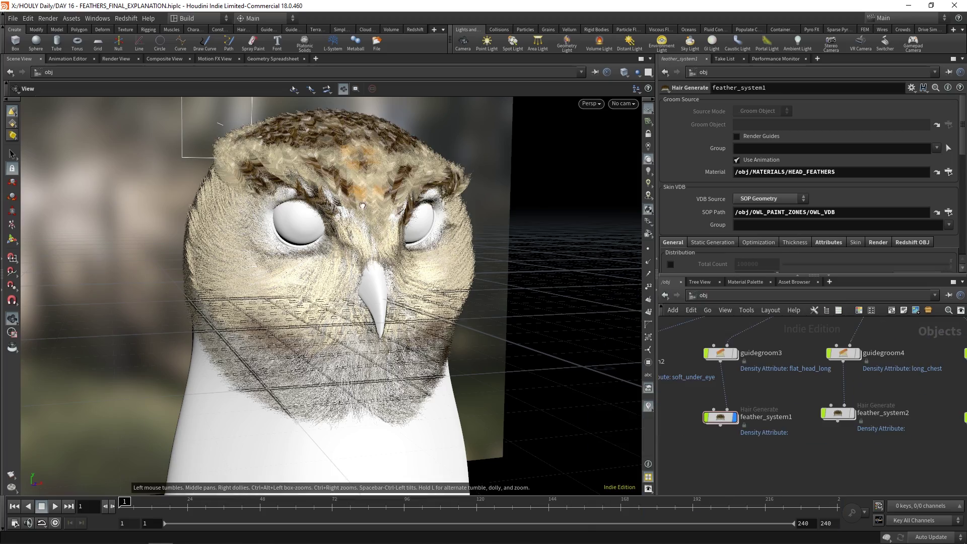
drag(272, 156, 333, 197)
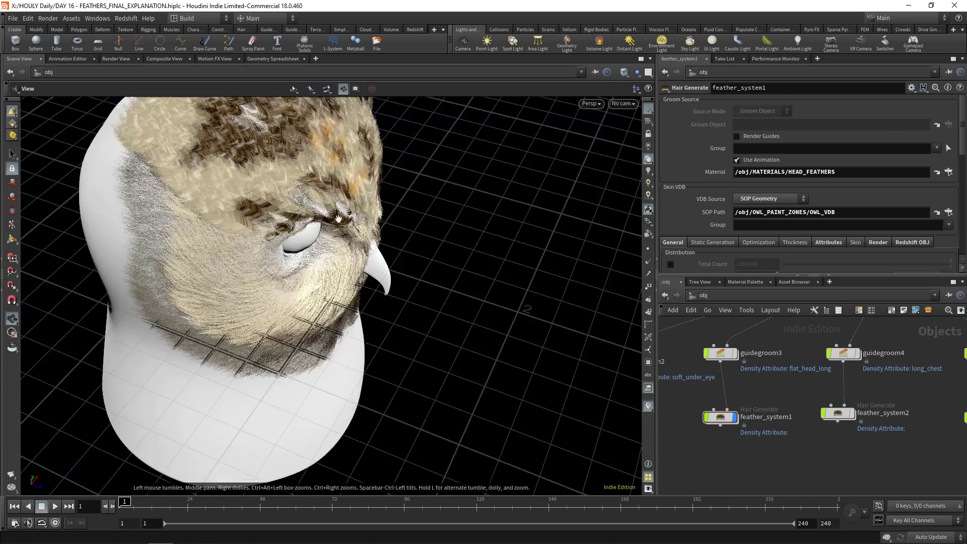
middle_drag(332, 196, 429, 276)
scroll(428, 276, up, 4)
drag(428, 275, 257, 229)
middle_drag(544, 275, 423, 275)
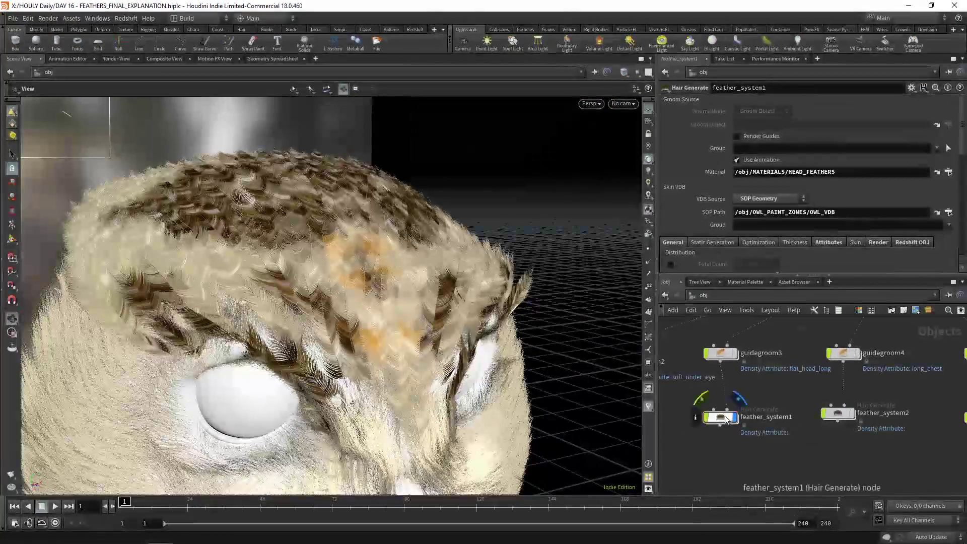
Open feather_system1's modify network and display hairclump1 to examine the clumped head guides.
double_click(728, 418)
scroll(798, 384, up, 5)
middle_drag(798, 384, 761, 405)
click(746, 403)
click(735, 403)
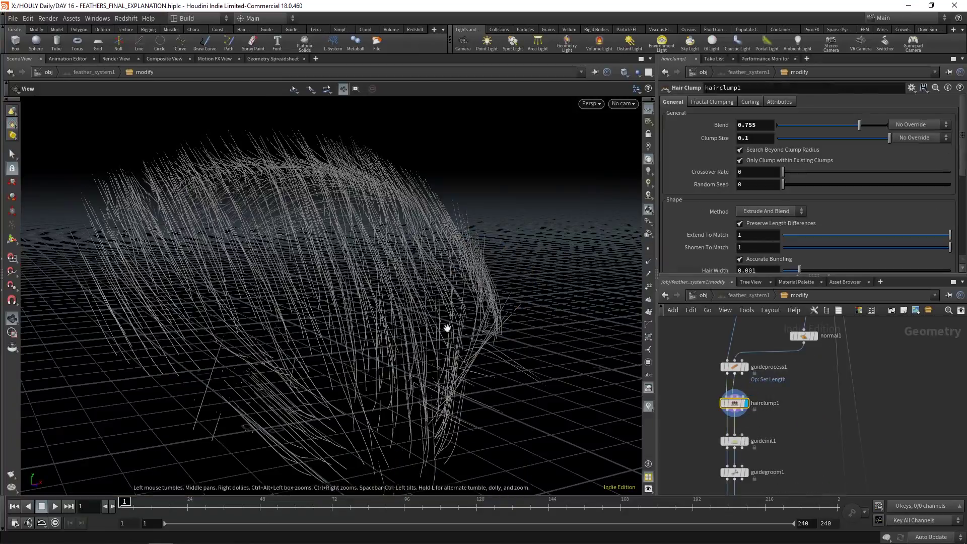
drag(475, 332, 296, 349)
right_drag(295, 350, 387, 338)
drag(388, 338, 424, 363)
drag(438, 259, 342, 361)
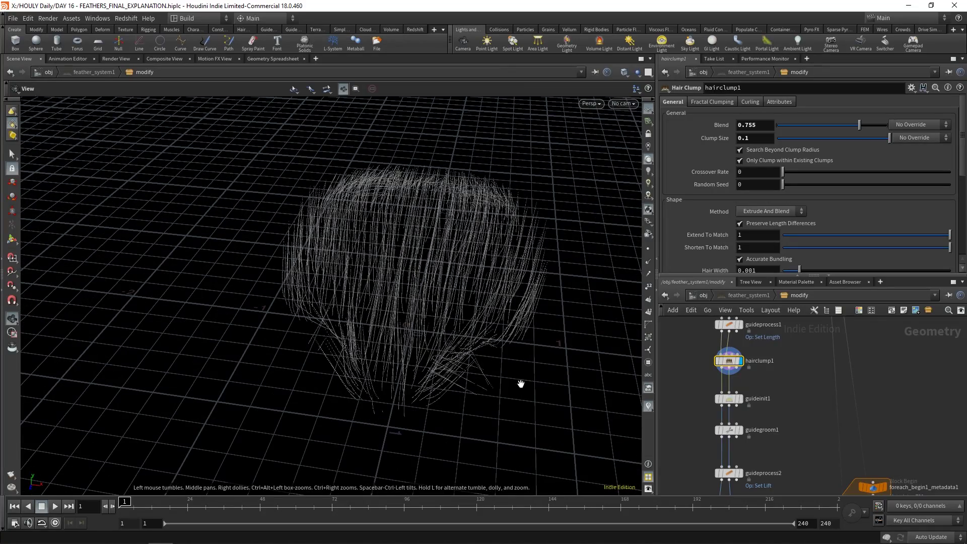
Display guideinit1, guidegroom1 and guideprocess2 in turn to examine how the head guides are directed, groomed and lifted.
click(740, 401)
click(731, 399)
drag(505, 349, 415, 346)
click(740, 430)
middle_drag(786, 433, 775, 349)
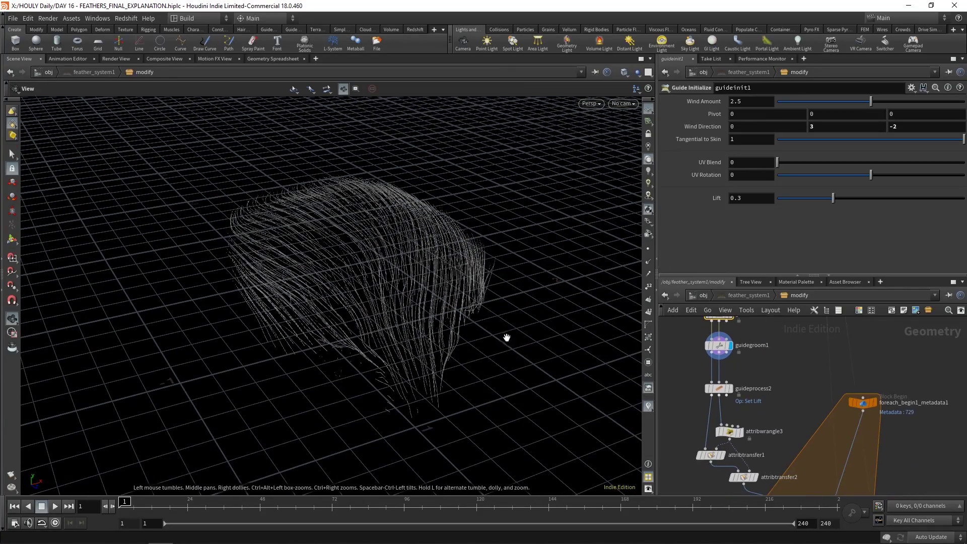
drag(403, 396, 383, 343)
drag(328, 354, 579, 406)
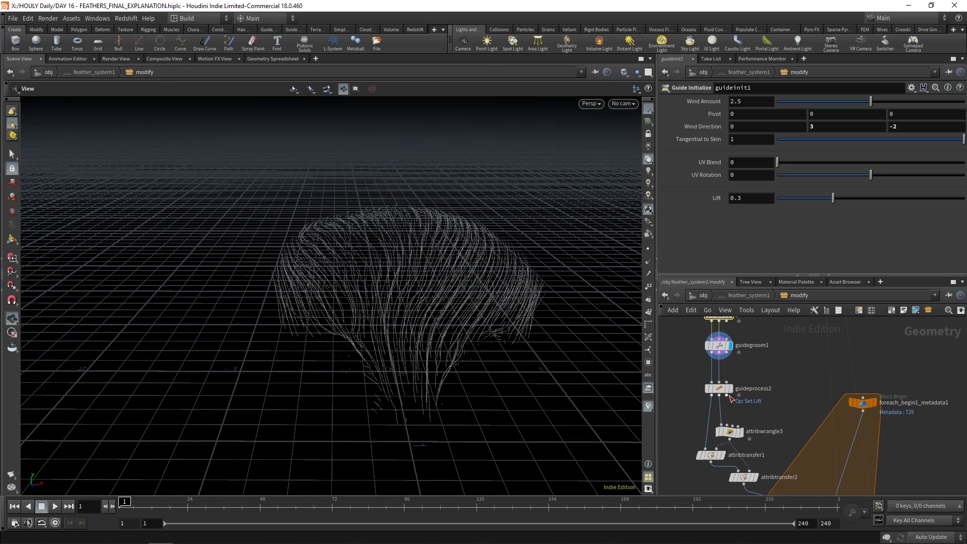
click(731, 389)
click(722, 389)
drag(473, 331, 528, 330)
middle_drag(772, 416, 746, 354)
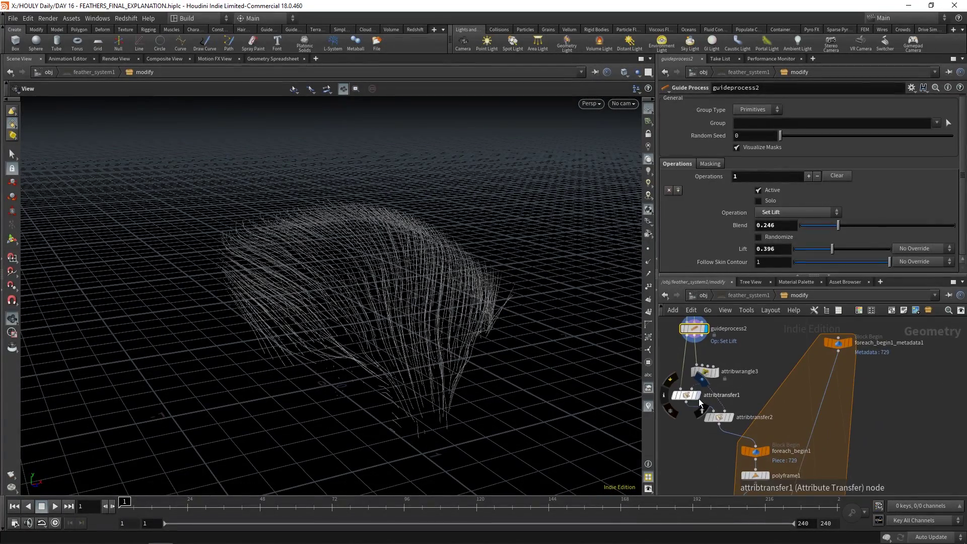
Display foreach_end1 to examine the feathers that the for-each loop builds along the head guides.
click(692, 397)
middle_drag(822, 468, 807, 357)
middle_drag(793, 476, 775, 420)
click(751, 423)
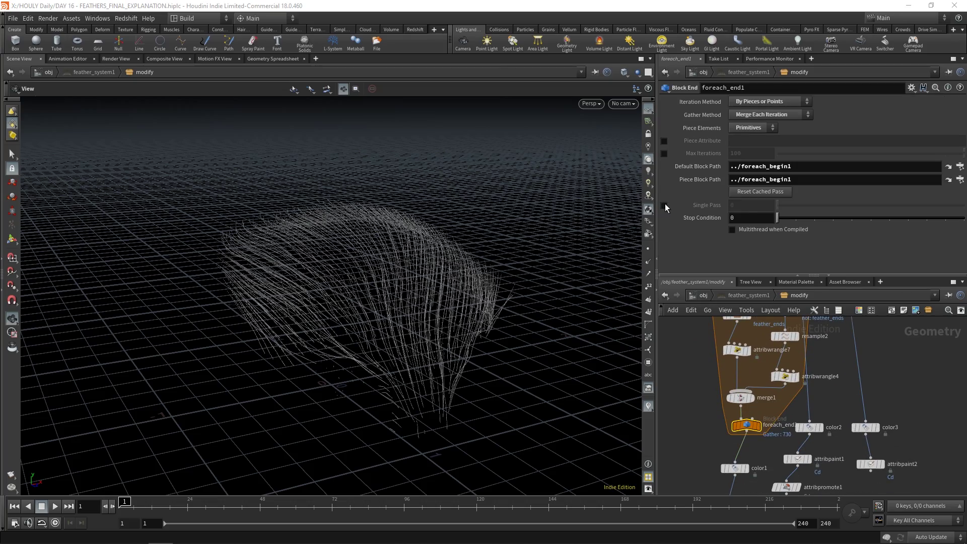
click(759, 425)
key(space+g)
mouse_move(455, 300)
mouse_down()
mouse_move(441, 275)
mouse_move(473, 278)
mouse_move(449, 277)
mouse_move(473, 289)
mouse_move(465, 295)
mouse_up()
scroll(370, 287, up, 2)
drag(370, 287, 348, 257)
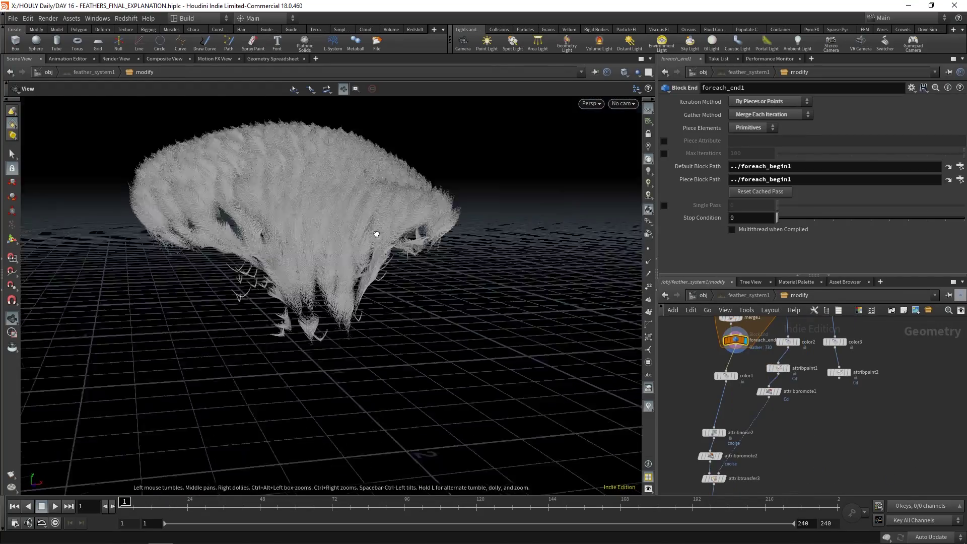
drag(377, 232, 365, 293)
Display attribwrangle6 and attribpaint1 to compare the coloured head feathers with the colours painted on the owl's head.
middle_drag(779, 424, 792, 262)
click(742, 354)
click(734, 355)
mouse_move(804, 356)
middle_down()
mouse_move(785, 408)
mouse_move(729, 431)
middle_up()
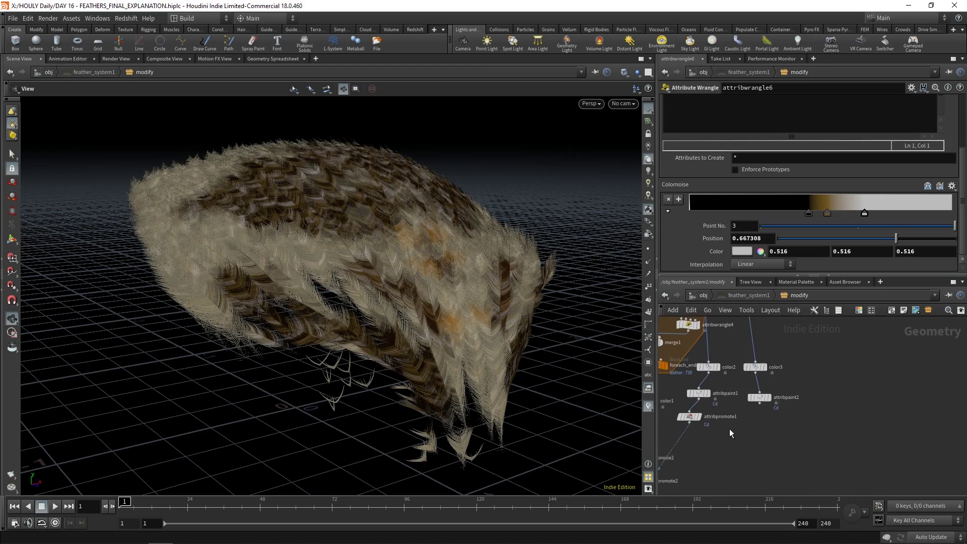
middle_drag(718, 393, 731, 414)
click(723, 419)
click(712, 424)
drag(407, 289, 384, 302)
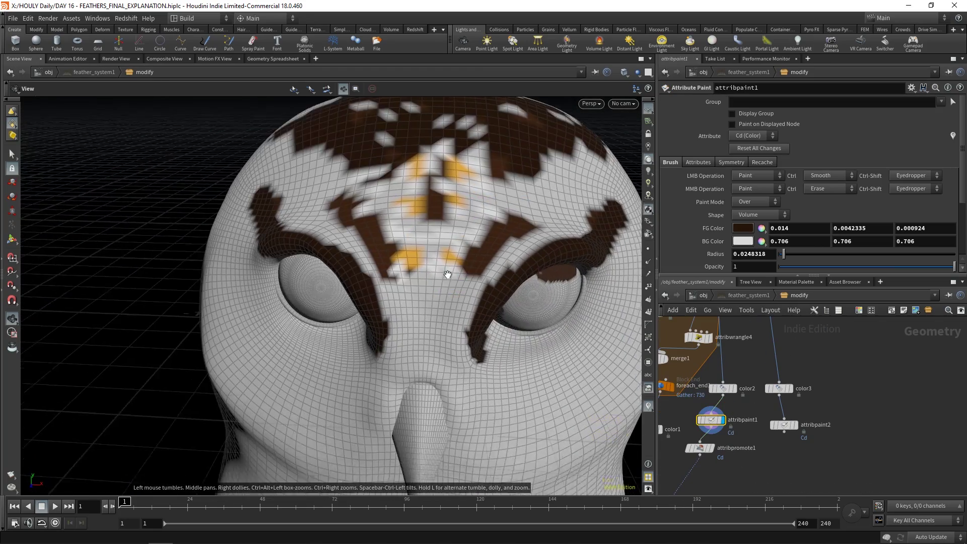
scroll(446, 276, down, 3)
Display the nodes downstream of attribpromote1 to examine how the painted colour reaches the head feathers.
middle_drag(705, 483, 812, 402)
click(750, 470)
middle_drag(756, 489, 753, 413)
click(751, 442)
click(740, 442)
drag(442, 262, 441, 302)
scroll(786, 397, down, 1)
middle_drag(774, 331, 745, 430)
Return to the object level and display feather_system2 to show the long chest feathers.
key(u)
click(768, 457)
drag(448, 312, 459, 283)
middle_drag(859, 434, 782, 422)
click(775, 401)
mouse_move(454, 332)
mouse_down()
mouse_move(328, 359)
mouse_move(453, 322)
mouse_up()
scroll(403, 302, up, 4)
drag(402, 302, 348, 362)
scroll(499, 303, down, 4)
Open feather_system2 and look through its modify network to examine how the chest feathers are built.
double_click(761, 401)
scroll(783, 406, up, 4)
drag(412, 302, 425, 320)
middle_drag(857, 413, 795, 328)
scroll(795, 328, down, 1)
scroll(773, 397, up, 4)
scroll(766, 430, down, 3)
middle_drag(851, 477, 818, 349)
middle_drag(771, 464, 786, 331)
Return to the object level and display feather_system3 to show the brow feathers around the eyes.
click(703, 296)
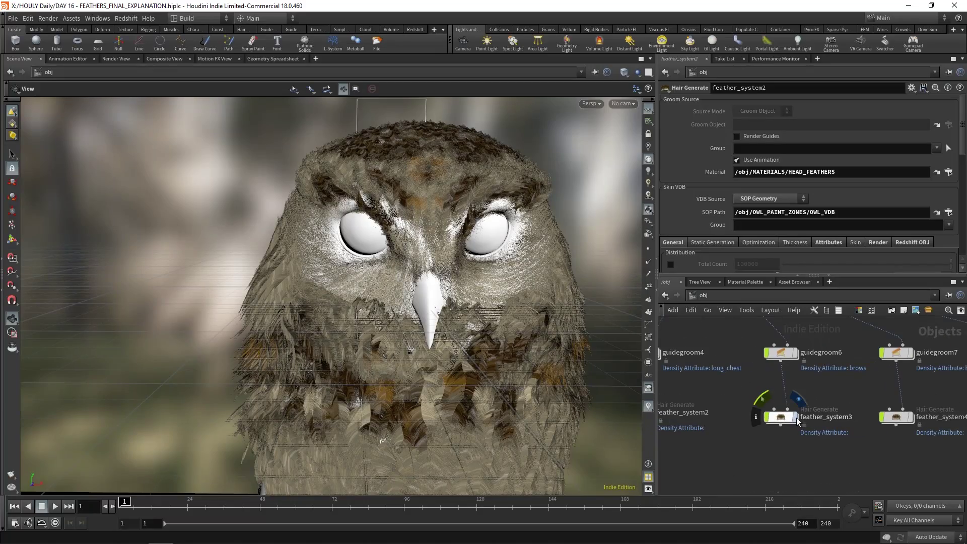
click(796, 419)
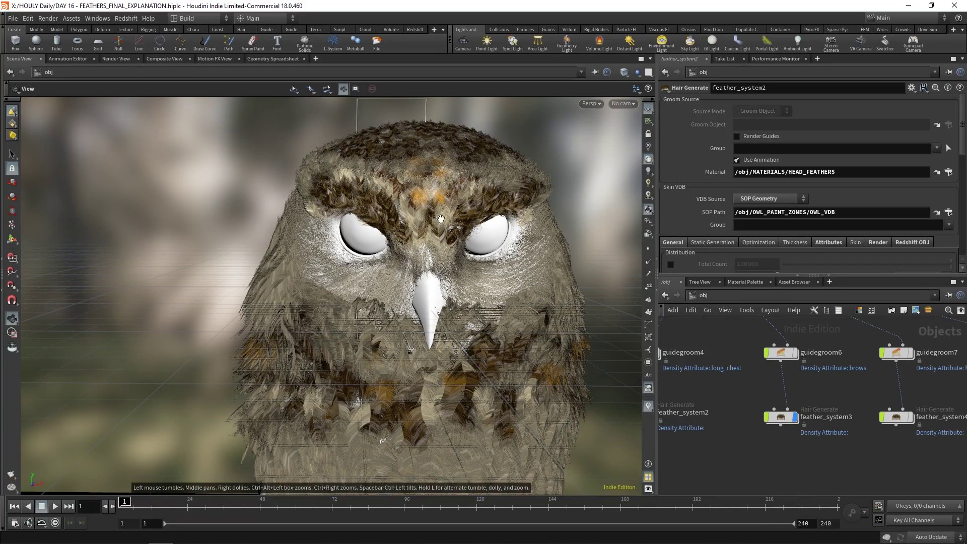
middle_drag(398, 222, 359, 262)
drag(347, 261, 424, 278)
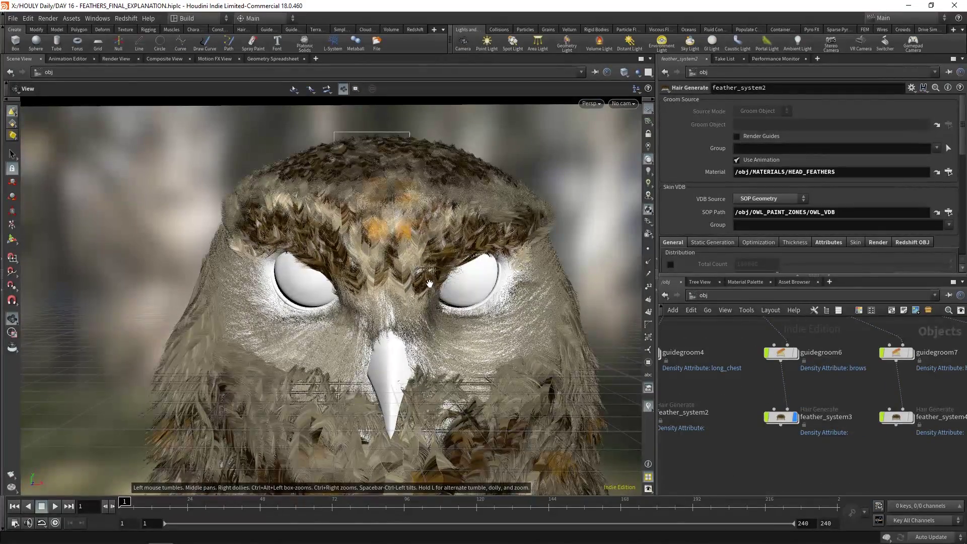
Switch to Photos and examine the owl's head closely in the reference image cape-eagle-owl-D27XXD.jpg.
key(alt+Tab)
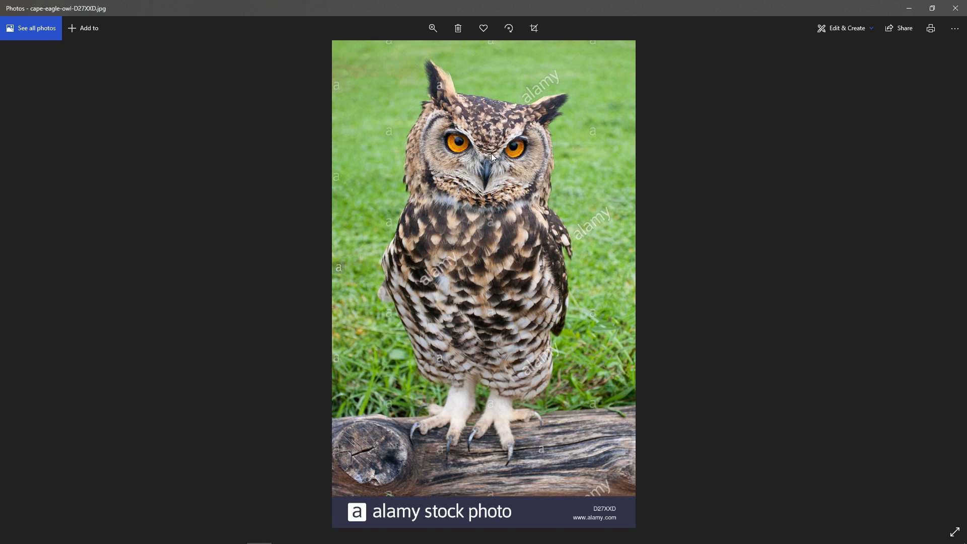
scroll(491, 154, up, 4)
drag(501, 144, 495, 279)
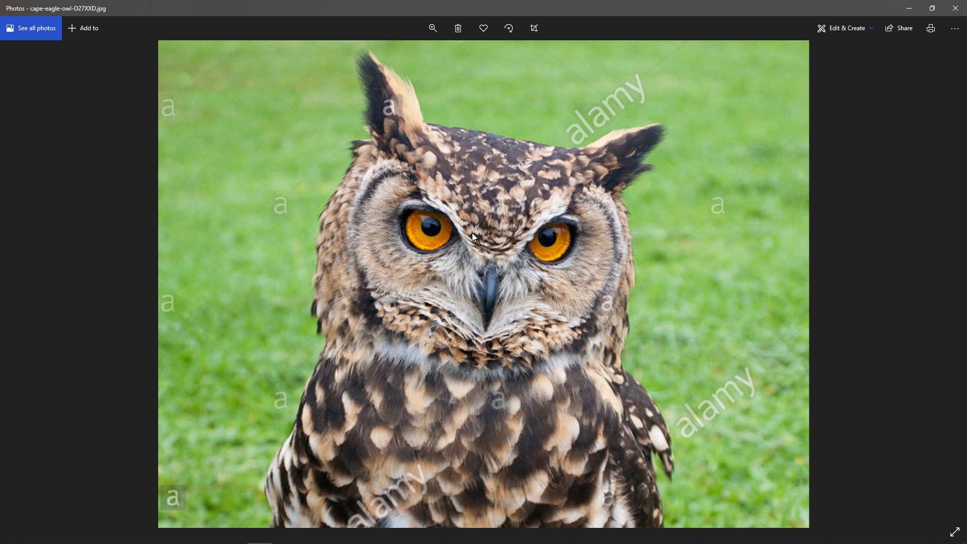
scroll(412, 268, up, 2)
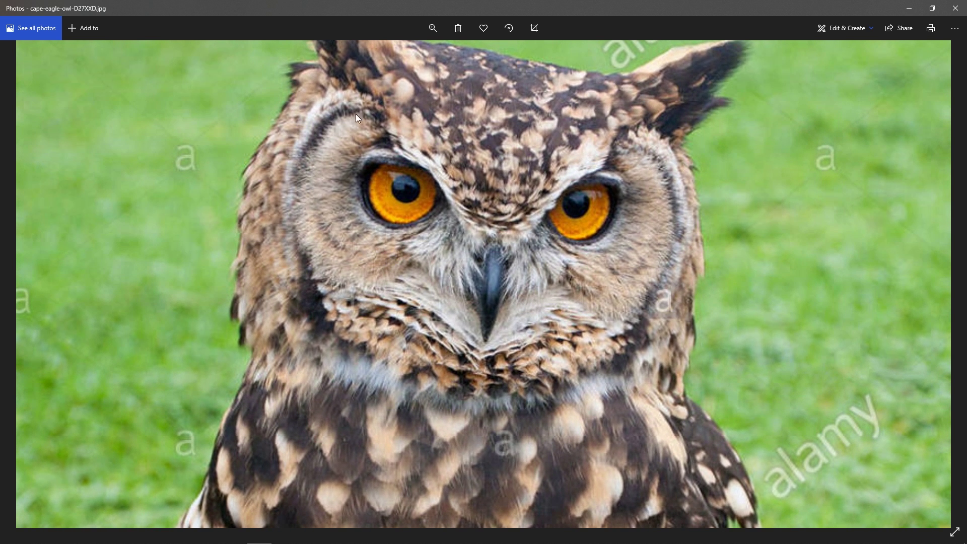
drag(315, 110, 292, 189)
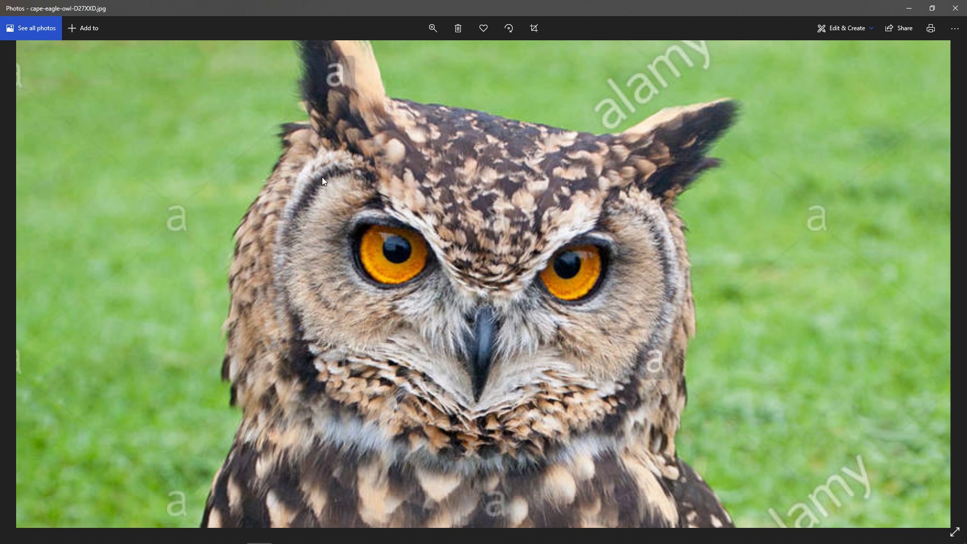
Draw outlines on the owl photo around both facial areas beside the eyes and the triangular crown of the head.
key(ctrl+2)
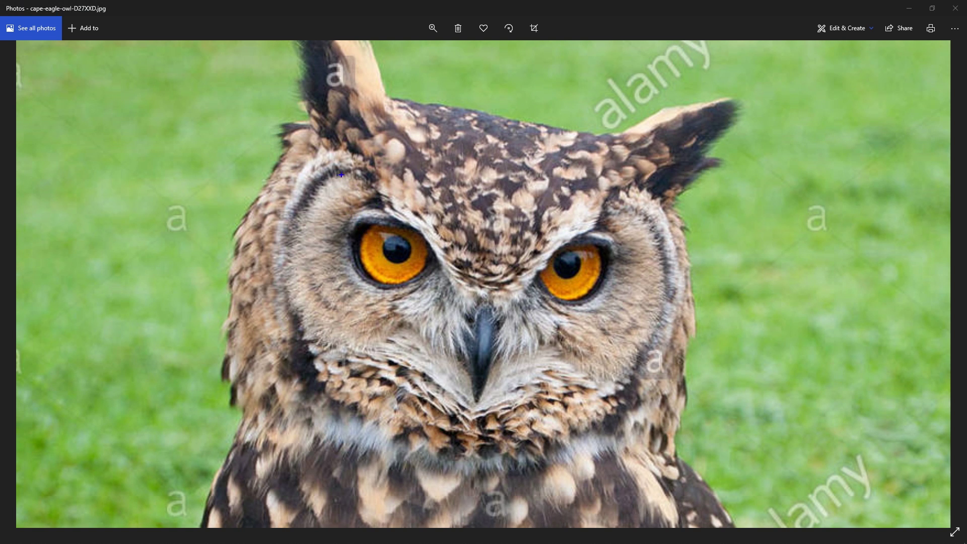
mouse_move(308, 177)
mouse_down()
mouse_move(285, 257)
mouse_move(454, 378)
mouse_move(414, 316)
mouse_move(373, 195)
mouse_up()
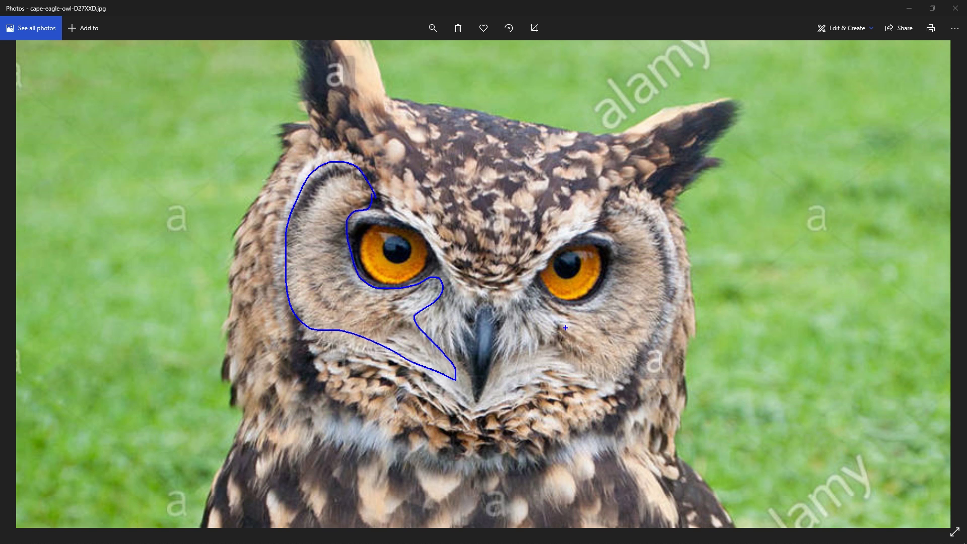
drag(527, 365, 618, 286)
drag(611, 221, 536, 366)
mouse_move(471, 283)
mouse_down()
mouse_move(425, 207)
mouse_move(403, 135)
mouse_move(587, 137)
mouse_move(577, 201)
mouse_move(494, 283)
mouse_up()
Outline the owl's shoulders, the chin feathers below the beak and both sides of the head on the photo.
mouse_move(266, 402)
mouse_down()
mouse_move(222, 450)
mouse_move(204, 529)
mouse_up()
drag(662, 445, 699, 498)
drag(293, 405, 364, 416)
mouse_move(403, 390)
mouse_down()
mouse_move(483, 421)
mouse_move(534, 398)
mouse_move(598, 406)
mouse_up()
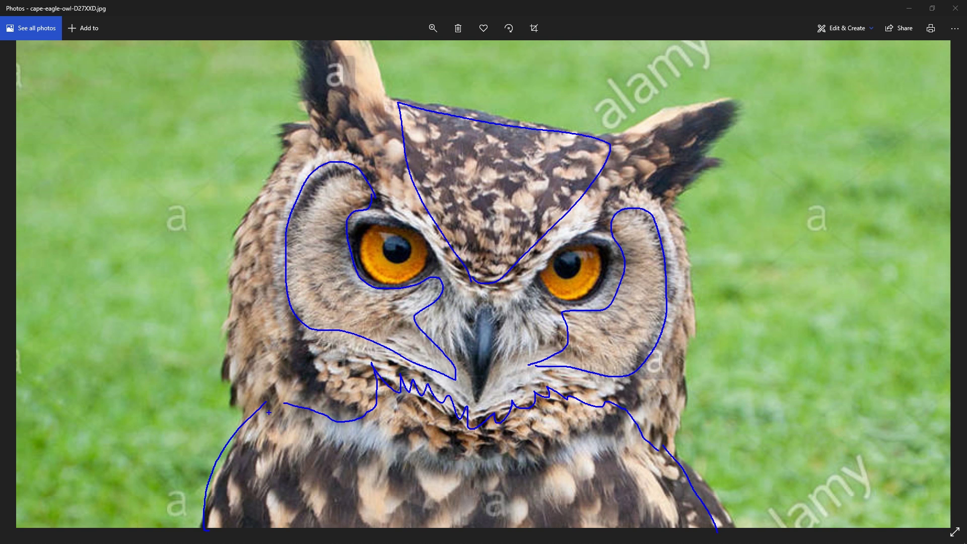
mouse_move(232, 379)
mouse_down()
mouse_move(240, 244)
mouse_move(311, 120)
mouse_up()
mouse_move(668, 201)
mouse_down()
mouse_move(686, 398)
mouse_move(679, 478)
mouse_up()
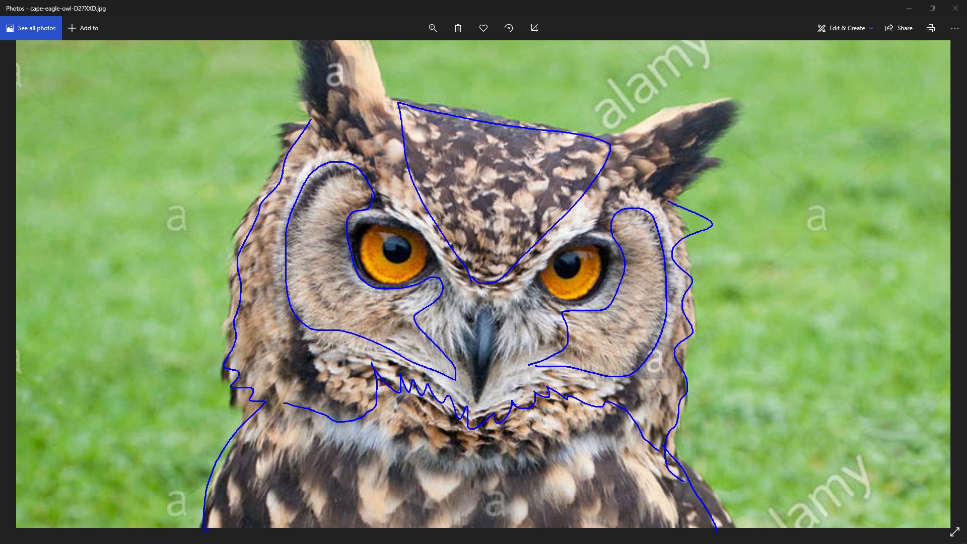
Clear the drawn outlines and outline the V-shaped brow zone running above both eyes on the owl photo.
key(e)
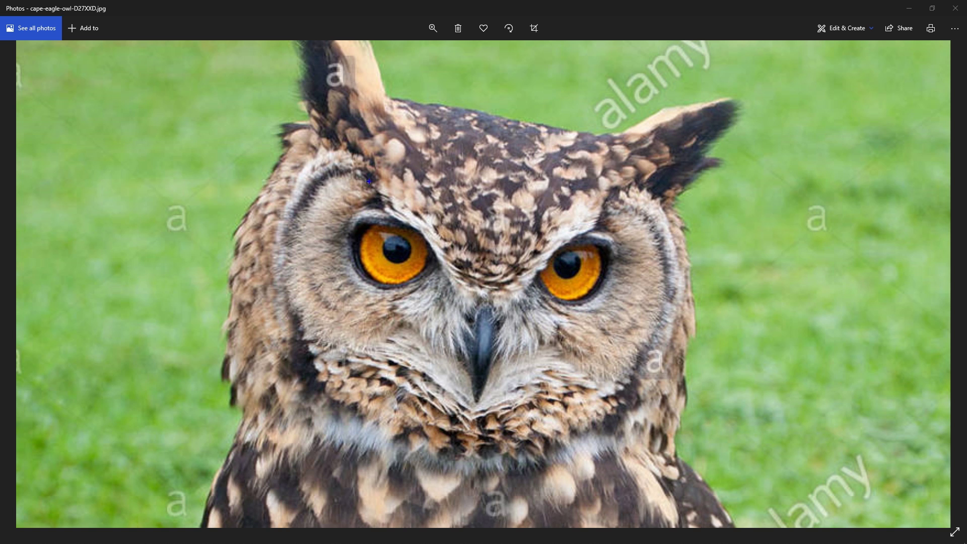
mouse_move(397, 217)
mouse_down()
mouse_move(451, 276)
mouse_move(517, 289)
mouse_up()
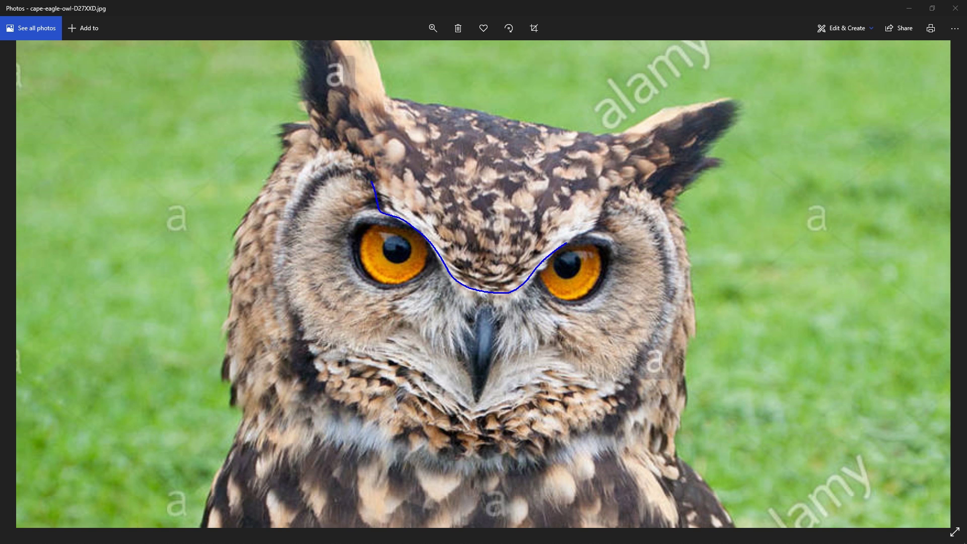
mouse_move(611, 217)
mouse_down()
mouse_move(564, 216)
mouse_move(502, 261)
mouse_move(373, 181)
mouse_up()
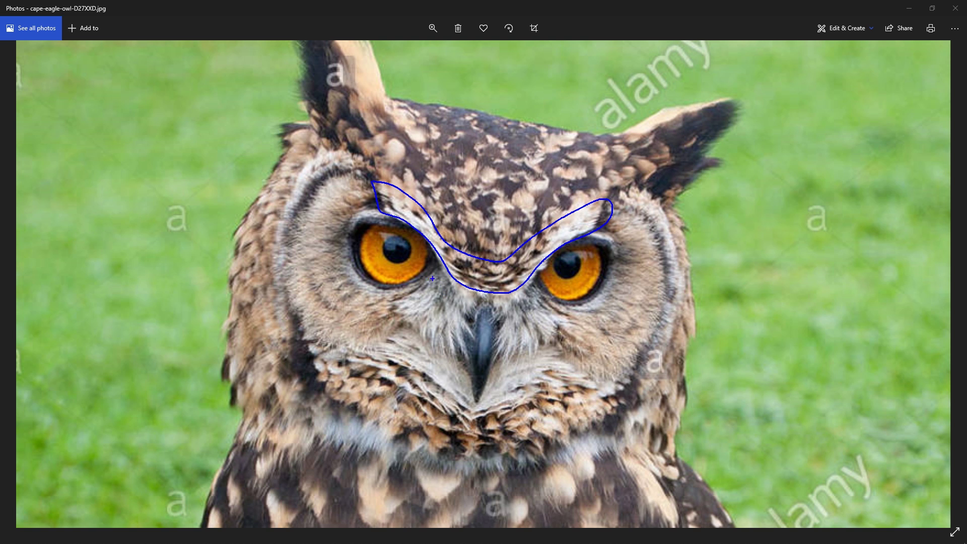
Outline the fluffy muzzle zone around the beak and mark the feather strokes inside the muzzle and brow zones.
drag(438, 275, 398, 311)
drag(465, 311, 478, 300)
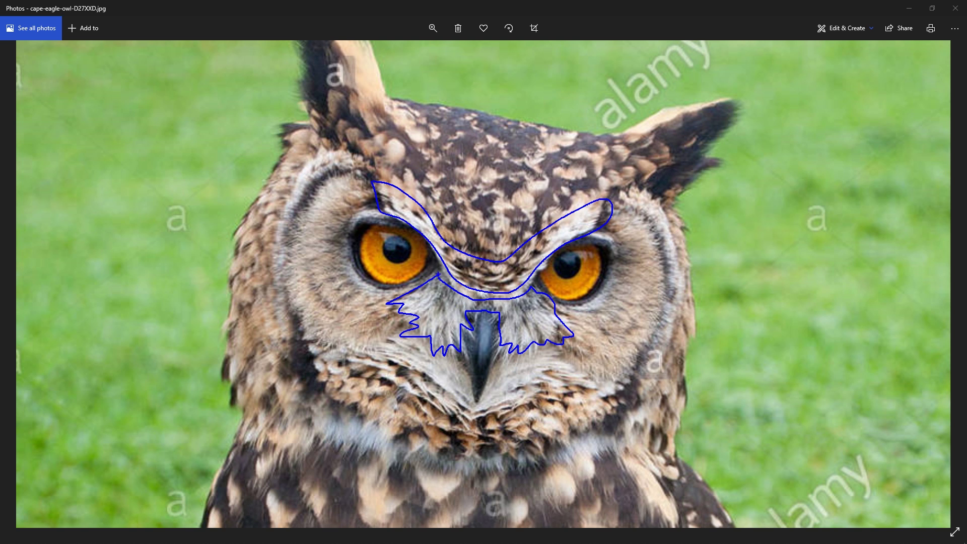
mouse_move(403, 303)
mouse_down()
mouse_move(456, 297)
mouse_move(465, 306)
mouse_up()
drag(508, 304, 542, 308)
mouse_move(379, 194)
mouse_down()
mouse_move(461, 254)
mouse_move(509, 268)
mouse_move(570, 230)
mouse_up()
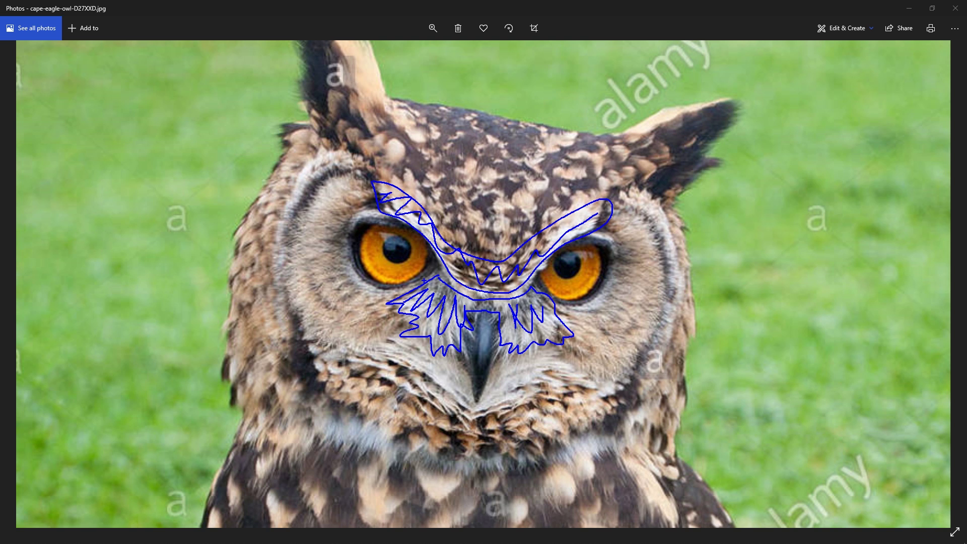
Outline the facial discs around the eyes, the crown between the ears and the long horn feathers on the owl photo.
mouse_move(337, 175)
mouse_down()
mouse_move(315, 343)
mouse_move(452, 389)
mouse_move(589, 378)
mouse_move(659, 290)
mouse_move(622, 227)
mouse_up()
mouse_move(463, 232)
mouse_down()
mouse_move(382, 108)
mouse_move(602, 130)
mouse_move(499, 230)
mouse_move(441, 191)
mouse_up()
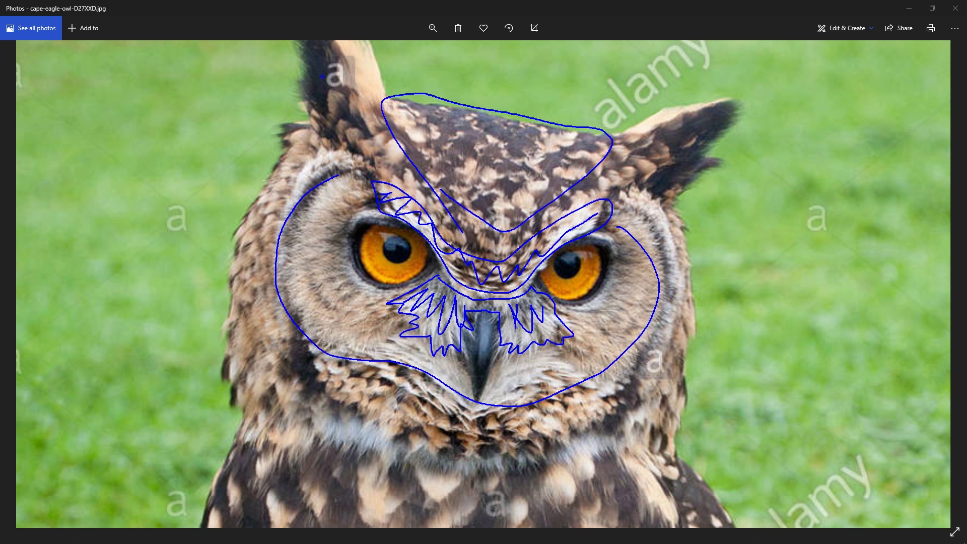
drag(322, 149, 302, 49)
drag(398, 125, 364, 42)
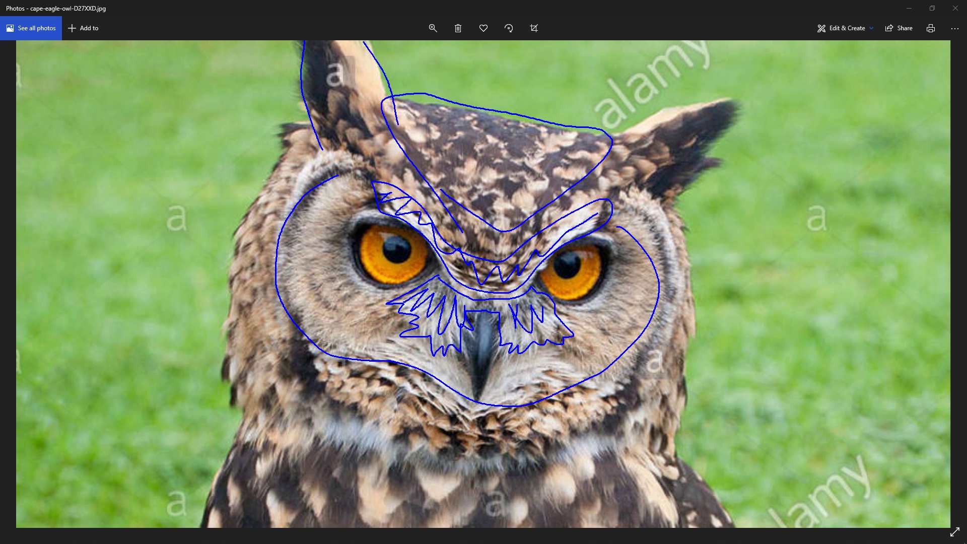
mouse_move(605, 151)
mouse_down()
mouse_move(737, 100)
mouse_move(604, 152)
mouse_up()
drag(315, 147, 399, 111)
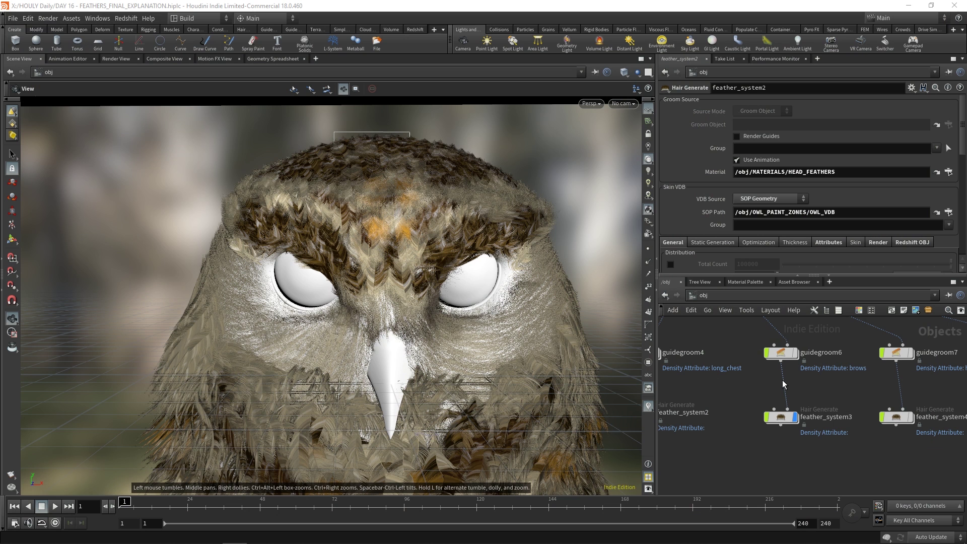
Switch to Houdini and display the horn and muzzle feather layers, feather_system4 and feather_system5.
middle_drag(849, 444, 735, 444)
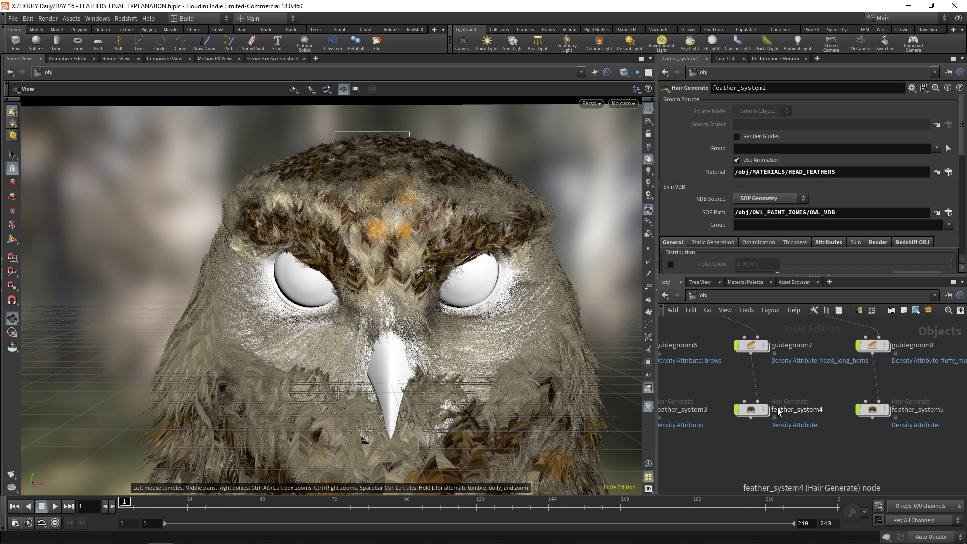
click(765, 409)
middle_drag(882, 431, 803, 433)
scroll(804, 433, up, 1)
click(810, 408)
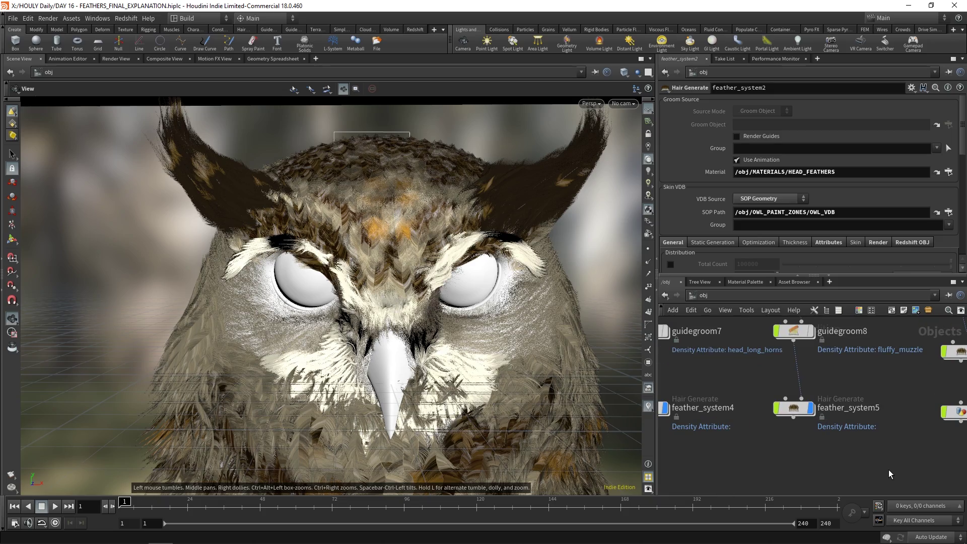
Examine the muzzle feathers around the beak closely, and look through cam2 at the full head.
scroll(345, 388, up, 8)
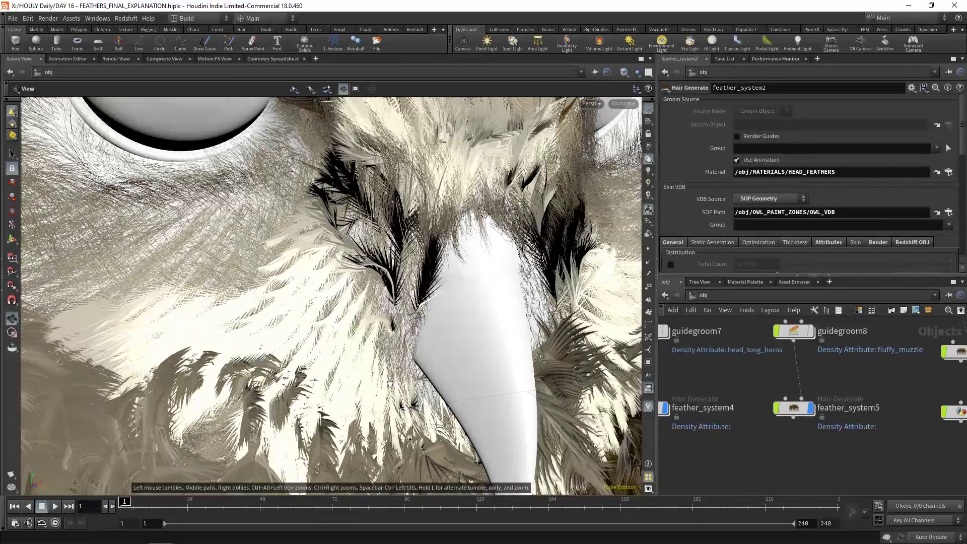
drag(390, 384, 516, 421)
click(623, 104)
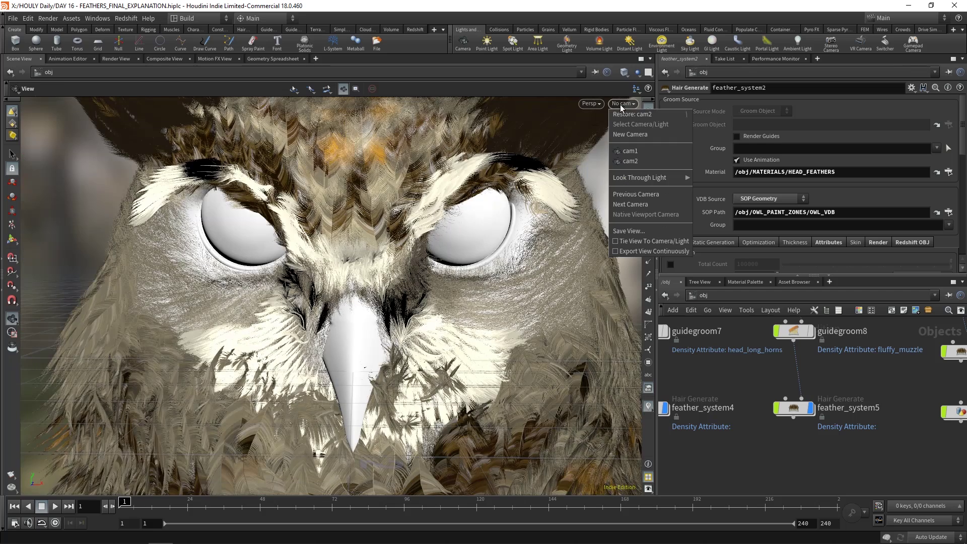
click(631, 160)
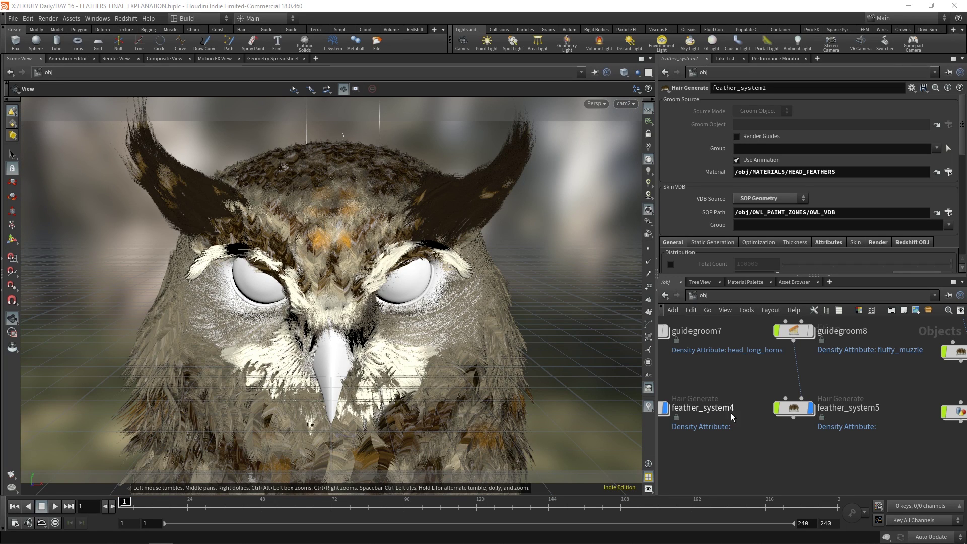
Hide all the feather system layers from feather_system1 to feather_system5, leaving only the bare owl head displayed.
scroll(907, 442, down, 3)
middle_drag(744, 472, 872, 438)
scroll(795, 450, down, 5)
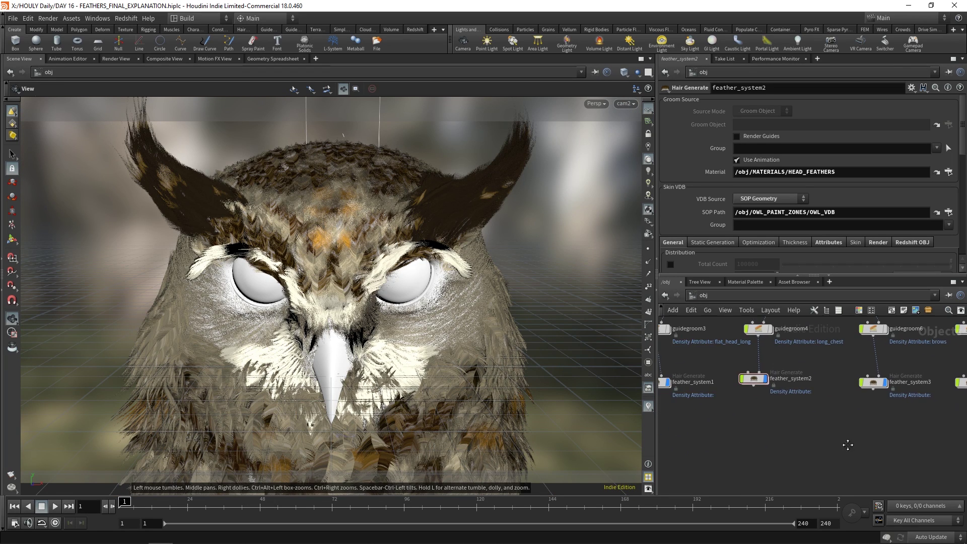
scroll(690, 453, down, 2)
middle_drag(685, 453, 790, 449)
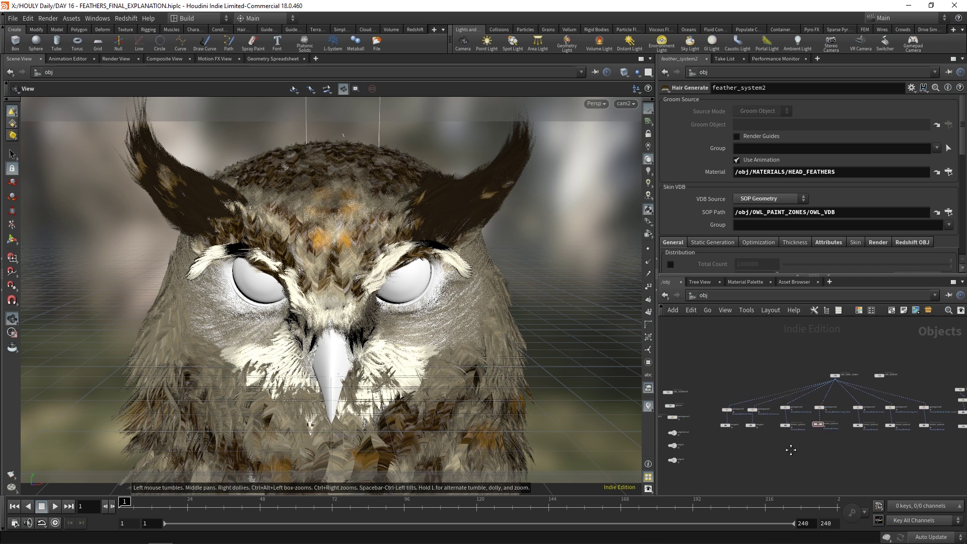
drag(720, 441, 938, 420)
scroll(937, 428, up, 3)
click(858, 415)
middle_drag(917, 445, 841, 455)
click(917, 458)
scroll(858, 429, up, 3)
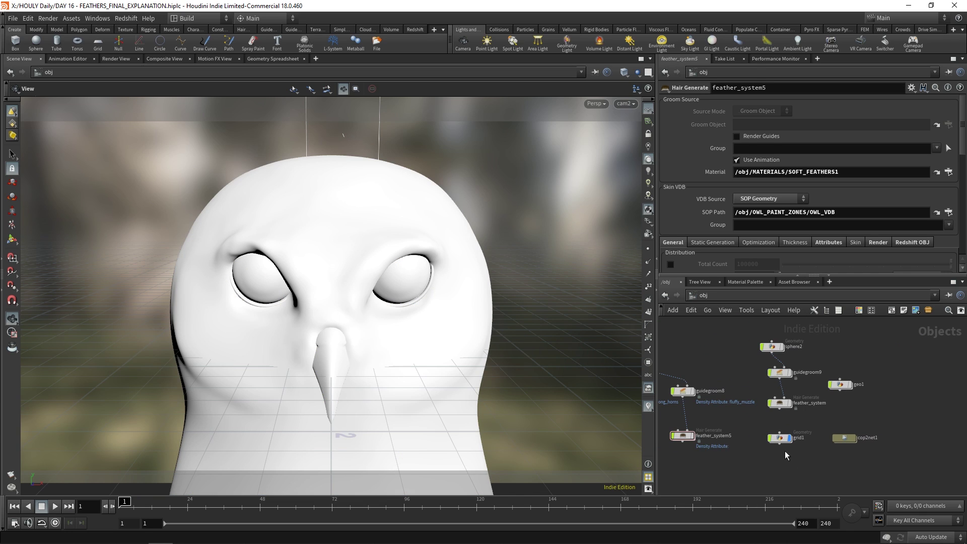
Inspect the backdrop network in grid1, showing the results of attribfrommap1, attribwrangle1 and attribblur1, and return to the object level.
double_click(770, 434)
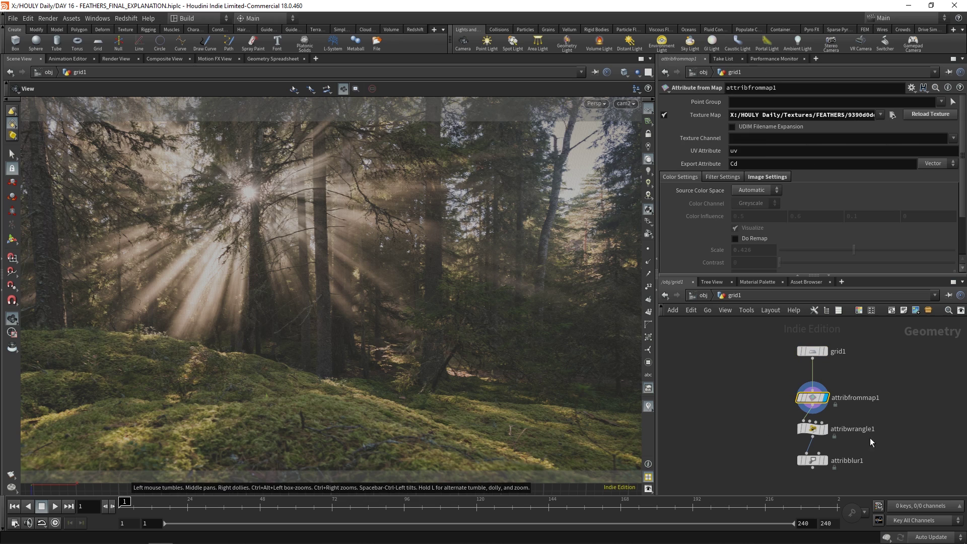
click(812, 429)
click(824, 461)
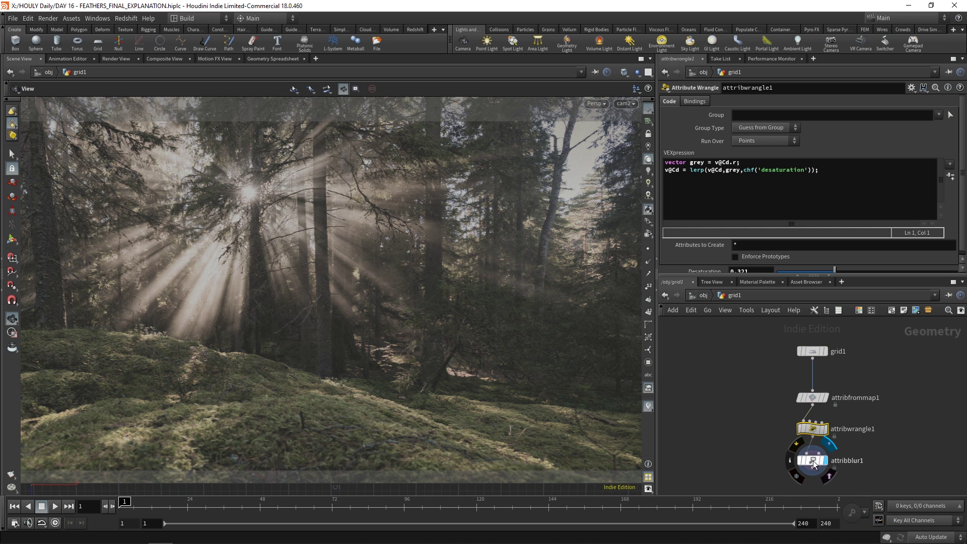
click(816, 460)
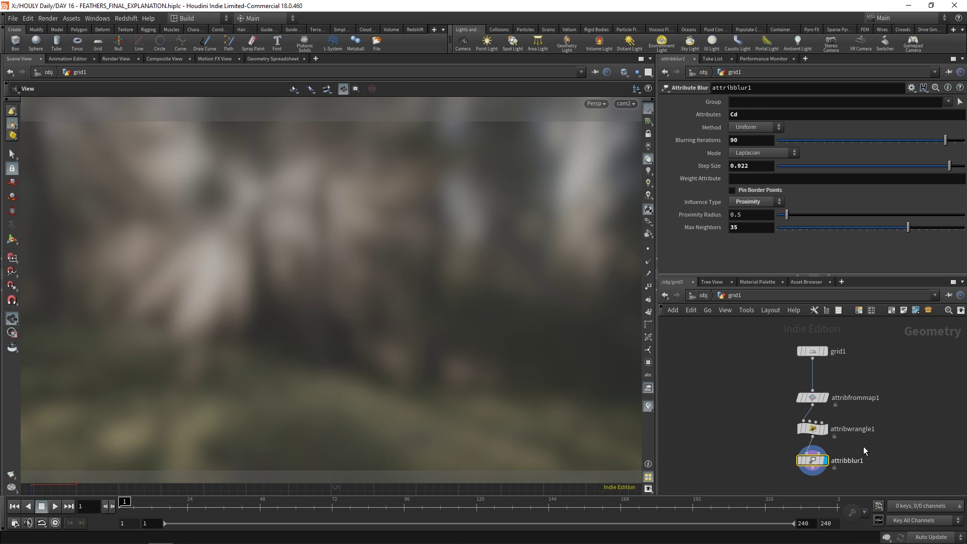
click(697, 294)
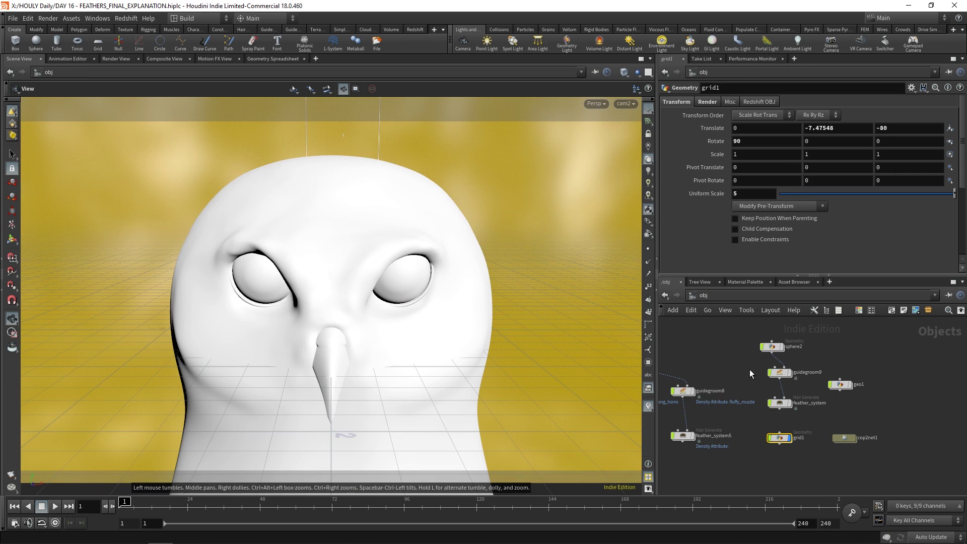
Examine the scene from the side to see how the backdrop grid, owl head and camera are arranged.
right_drag(389, 219, 298, 228)
drag(297, 228, 445, 257)
middle_drag(445, 257, 519, 256)
right_drag(519, 256, 274, 246)
drag(335, 252, 468, 291)
scroll(468, 292, up, 4)
middle_drag(559, 282, 472, 272)
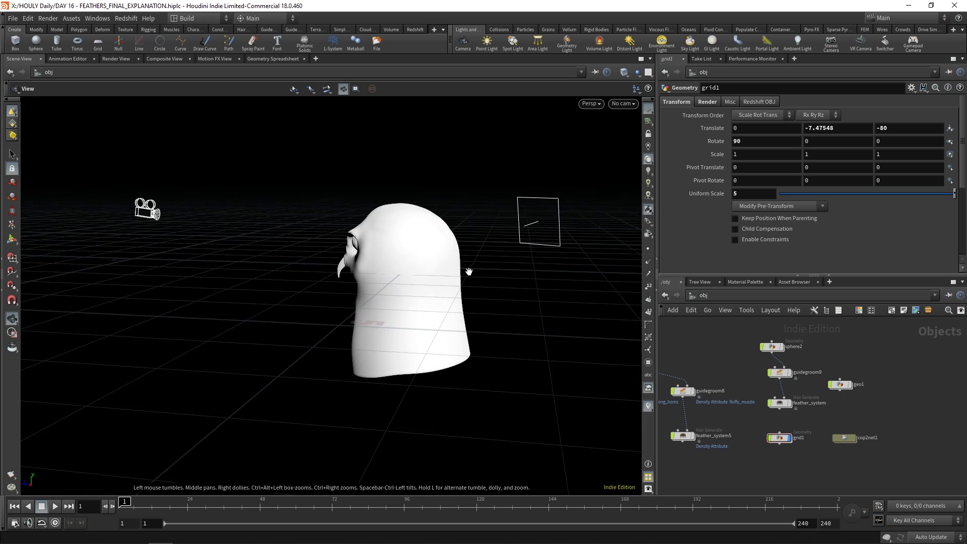
scroll(726, 456, down, 5)
middle_drag(669, 455, 833, 441)
scroll(833, 442, down, 1)
drag(453, 300, 475, 290)
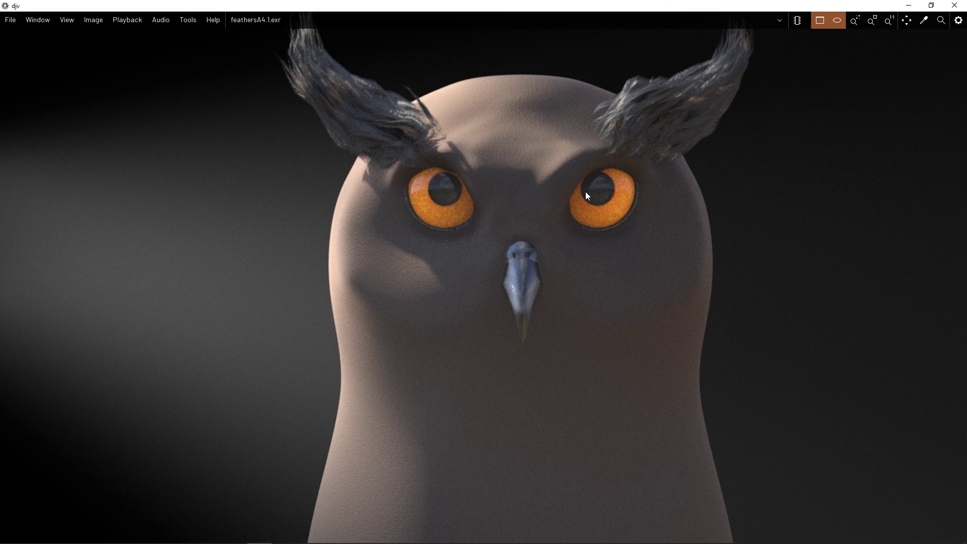
Switch to djv, examine the horn feathers in the render feathersA4.1.exr and close the viewer.
scroll(599, 192, down, 2)
scroll(589, 232, up, 1)
scroll(571, 224, up, 4)
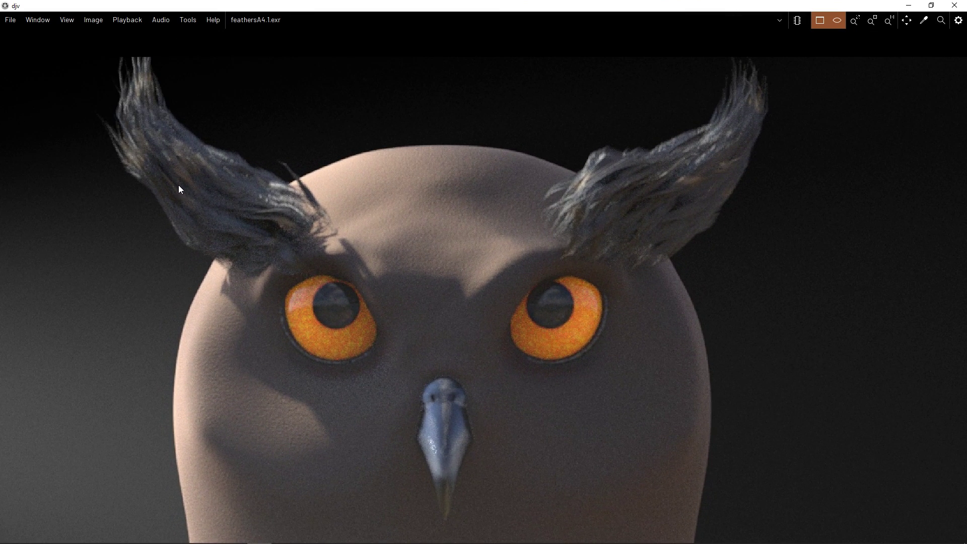
scroll(178, 185, down, 6)
middle_drag(313, 213, 351, 211)
scroll(351, 210, down, 1)
middle_drag(352, 211, 419, 217)
click(954, 5)
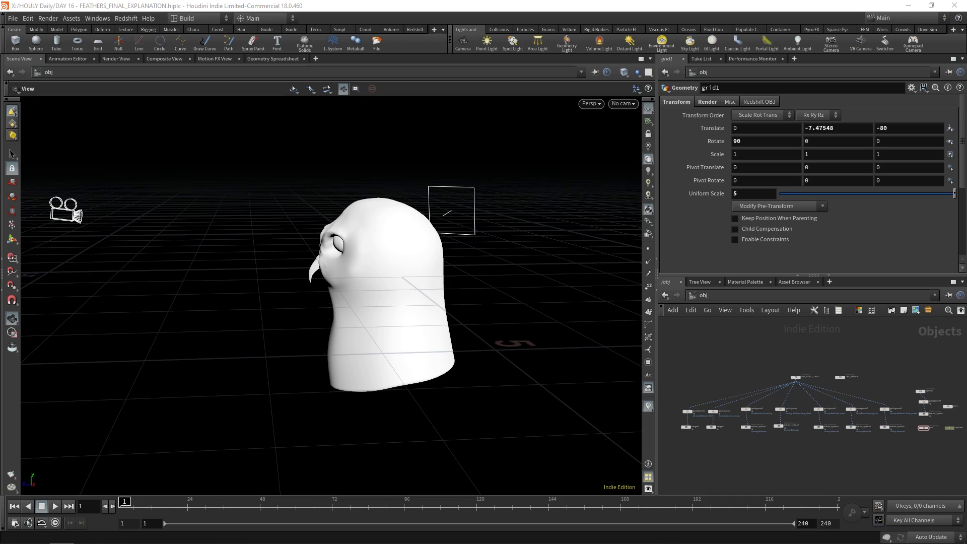
Open the render feathersA5.1.exr in djv, examine the brow feathers from the side and close the viewer.
drag(0, 95, 471, 0)
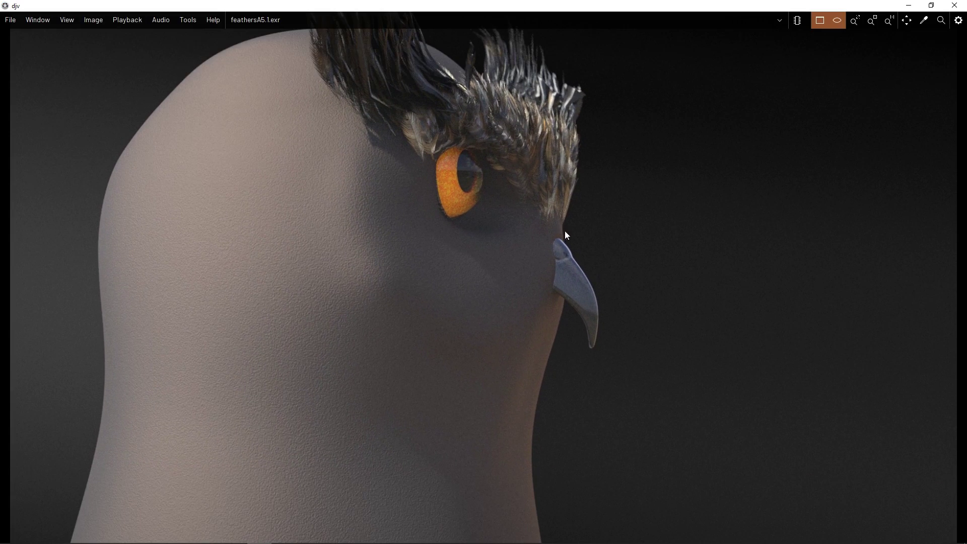
scroll(526, 242, down, 5)
middle_drag(477, 213, 482, 263)
scroll(508, 246, up, 8)
scroll(577, 291, up, 1)
middle_drag(577, 291, 530, 279)
click(954, 5)
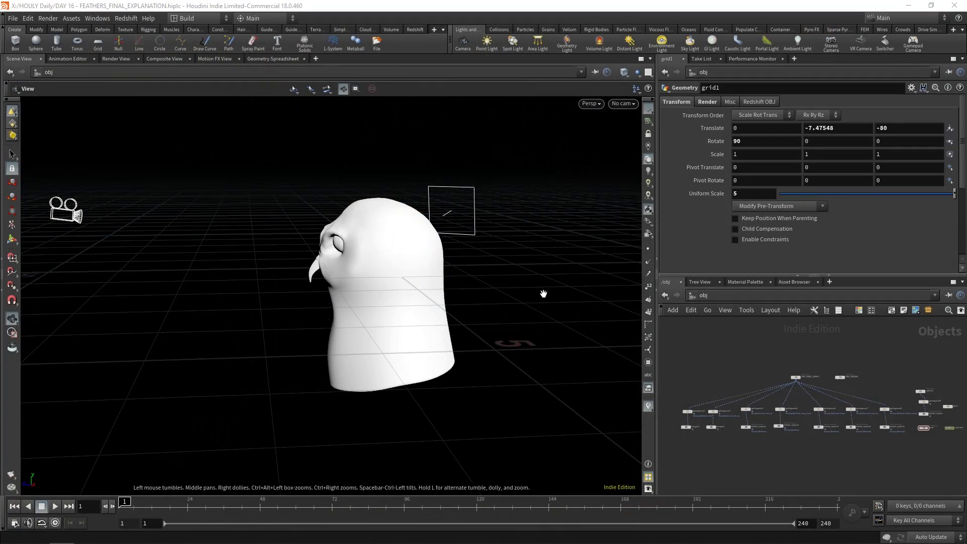
Look through cam1 in the Houdini viewport and bring the object network into view.
click(623, 103)
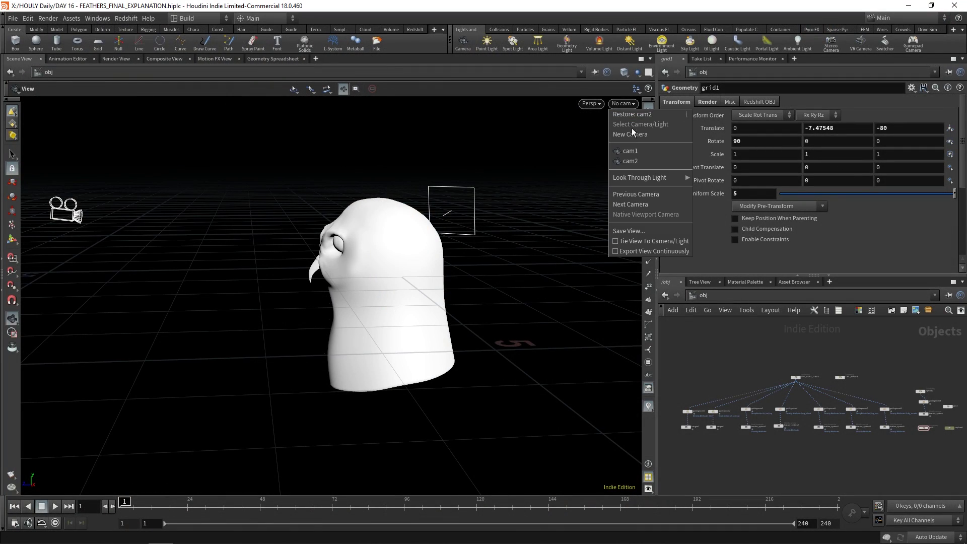
click(639, 155)
middle_drag(715, 374, 735, 355)
scroll(731, 356, down, 2)
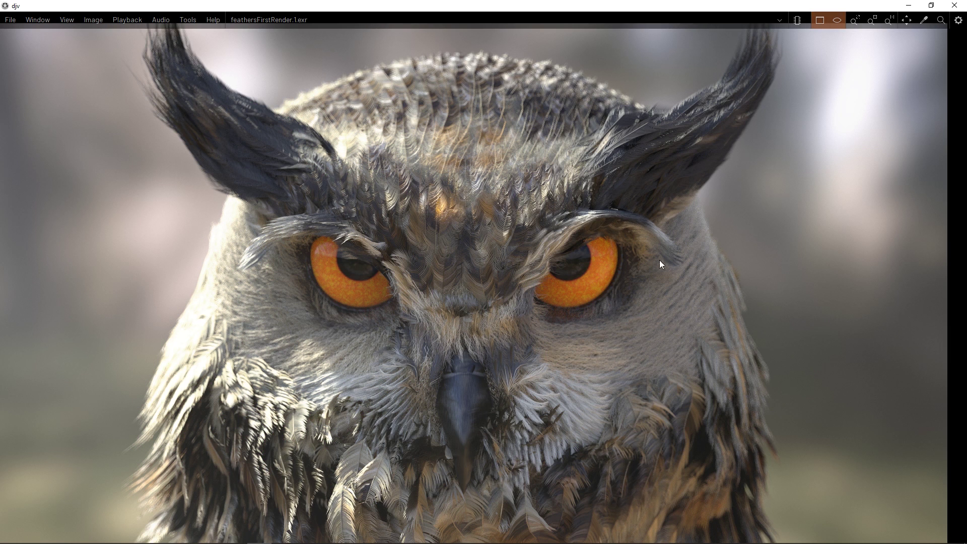
Switch to djv and examine the complete feathered owl in the render feathersFirstRender.1.exr.
scroll(293, 163, down, 1)
middle_drag(304, 172, 330, 186)
scroll(383, 277, up, 2)
middle_drag(587, 213, 566, 212)
scroll(556, 206, down, 1)
scroll(530, 217, up, 1)
middle_drag(456, 235, 441, 228)
scroll(443, 228, down, 1)
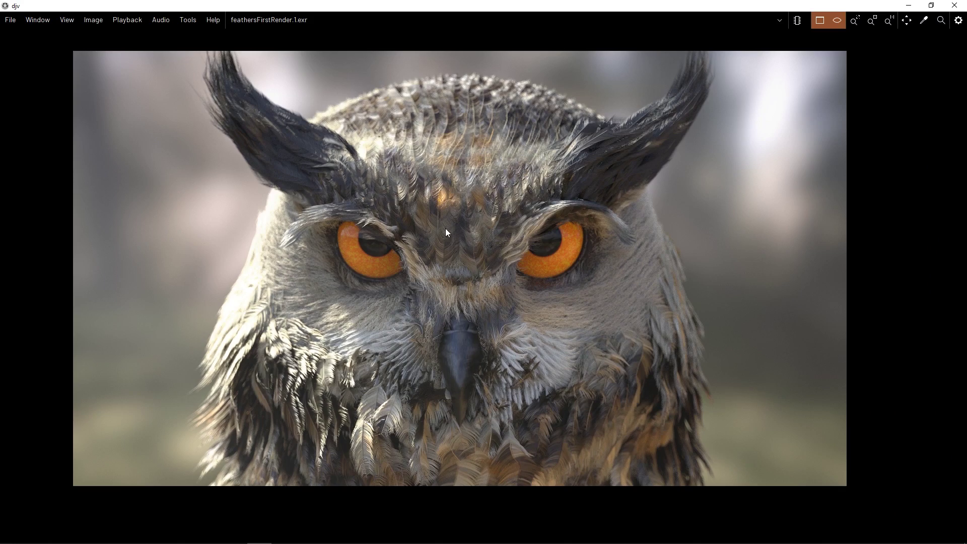
Examine the horn feathers, head silhouette and blurred background of the owl render.
scroll(234, 188, up, 1)
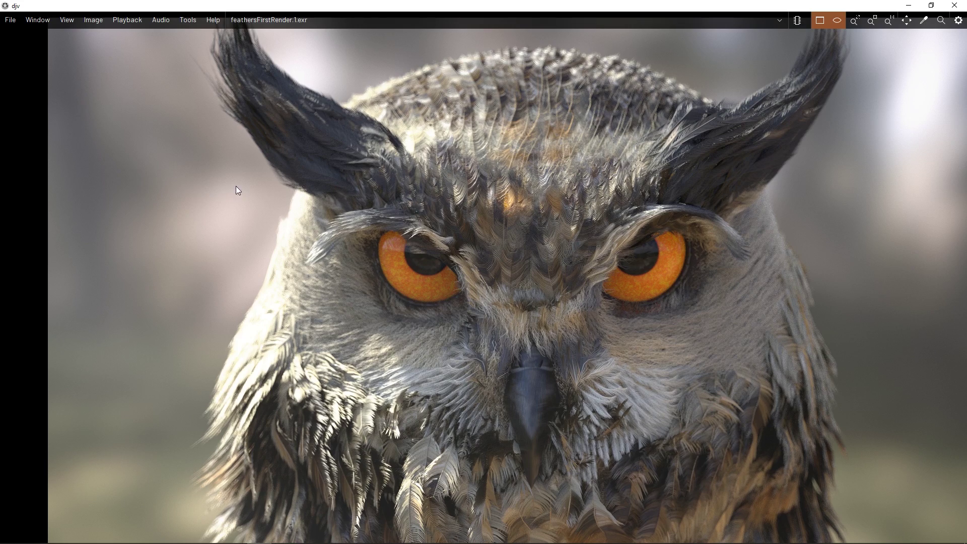
scroll(305, 220, up, 3)
middle_drag(246, 202, 292, 261)
scroll(318, 219, down, 3)
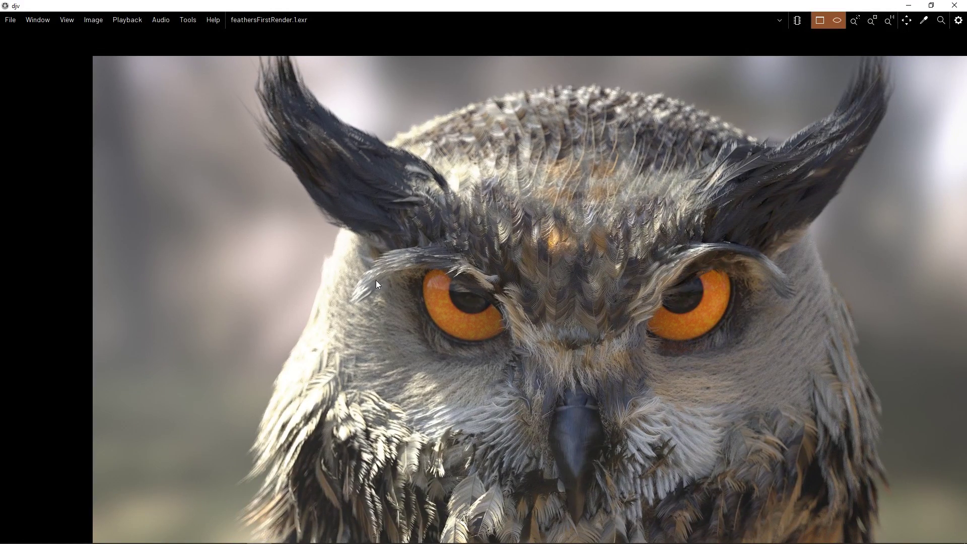
middle_drag(472, 227, 351, 215)
scroll(259, 209, down, 1)
scroll(350, 215, up, 1)
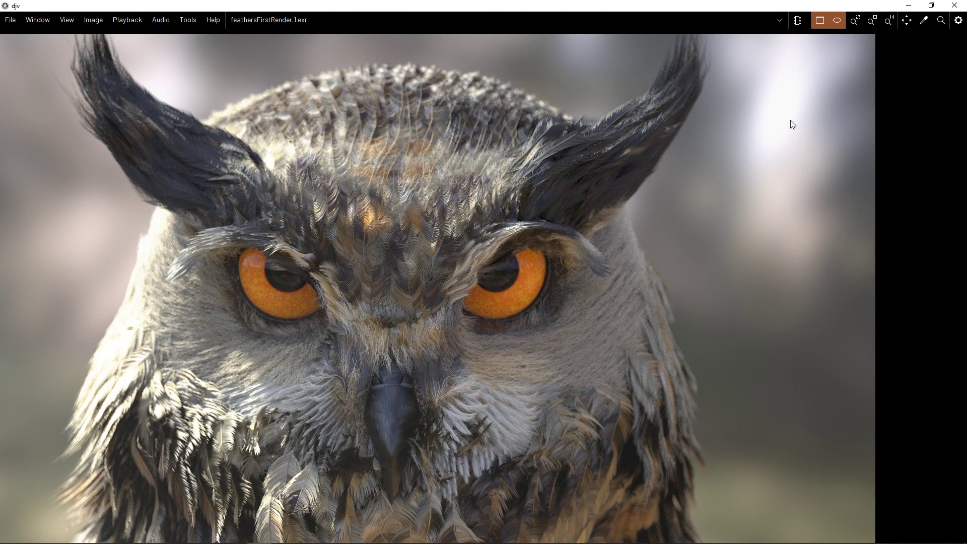
middle_drag(398, 256, 477, 226)
scroll(460, 262, down, 1)
middle_drag(492, 261, 479, 271)
scroll(480, 271, up, 1)
scroll(480, 271, down, 1)
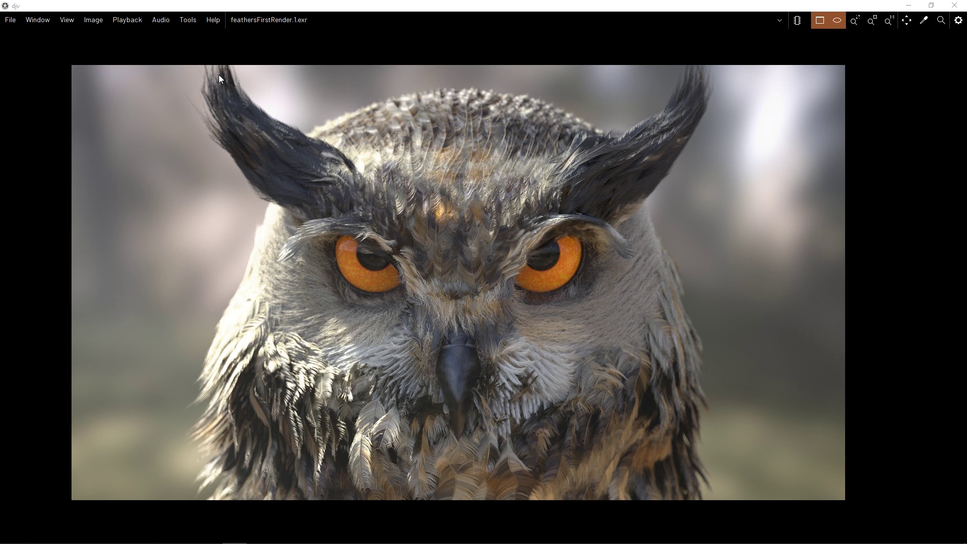
Examine the owl render close up around the beak, muzzle and fine feathers between the eyes.
scroll(515, 409, up, 6)
click(461, 412)
scroll(437, 384, up, 1)
drag(546, 272, 457, 358)
drag(403, 189, 495, 408)
drag(319, 264, 669, 257)
mouse_move(326, 255)
mouse_down()
mouse_move(630, 241)
mouse_move(518, 258)
mouse_move(302, 257)
mouse_up()
mouse_move(644, 293)
mouse_down()
mouse_move(307, 283)
mouse_move(114, 313)
mouse_up()
scroll(415, 307, up, 1)
drag(299, 300, 512, 333)
drag(303, 397, 352, 365)
scroll(367, 352, up, 4)
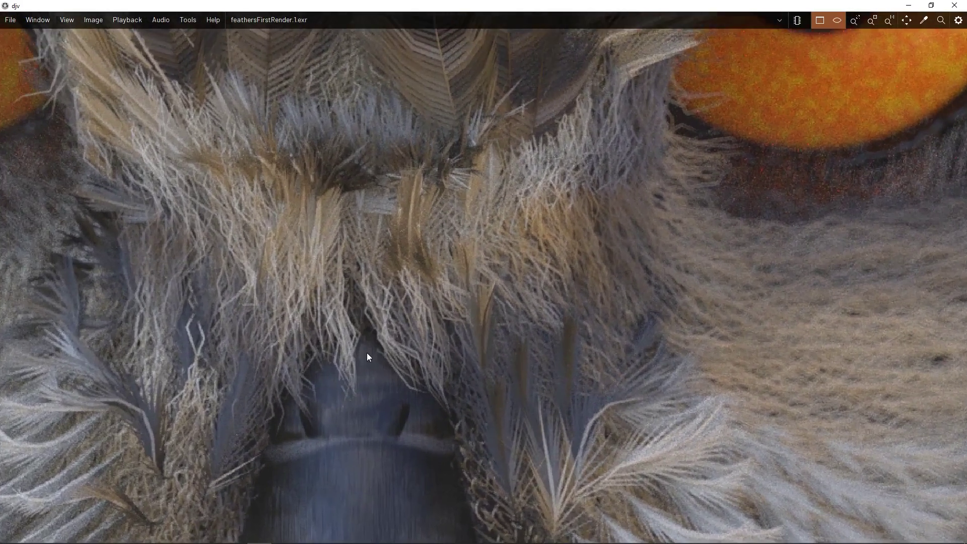
Examine the soft cheek feathers beside the eye and the longer feathers along the side of the head.
scroll(383, 304, down, 7)
drag(652, 257, 229, 312)
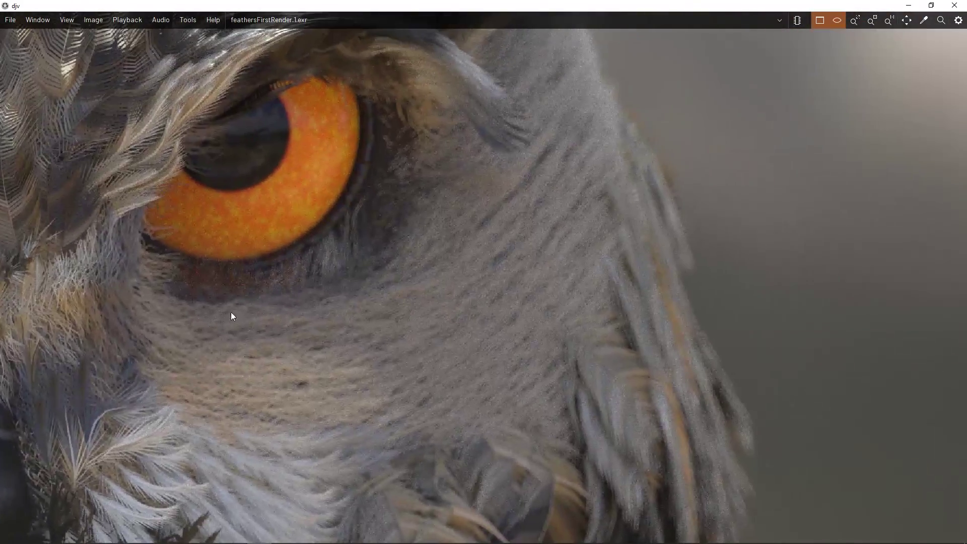
scroll(307, 348, up, 1)
drag(346, 322, 427, 386)
scroll(545, 227, down, 2)
drag(476, 309, 503, 384)
scroll(463, 353, down, 1)
scroll(366, 295, up, 7)
scroll(325, 207, down, 2)
Examine the layered forehead feathers and the brow feathers between the eyes in close-up.
drag(324, 207, 539, 305)
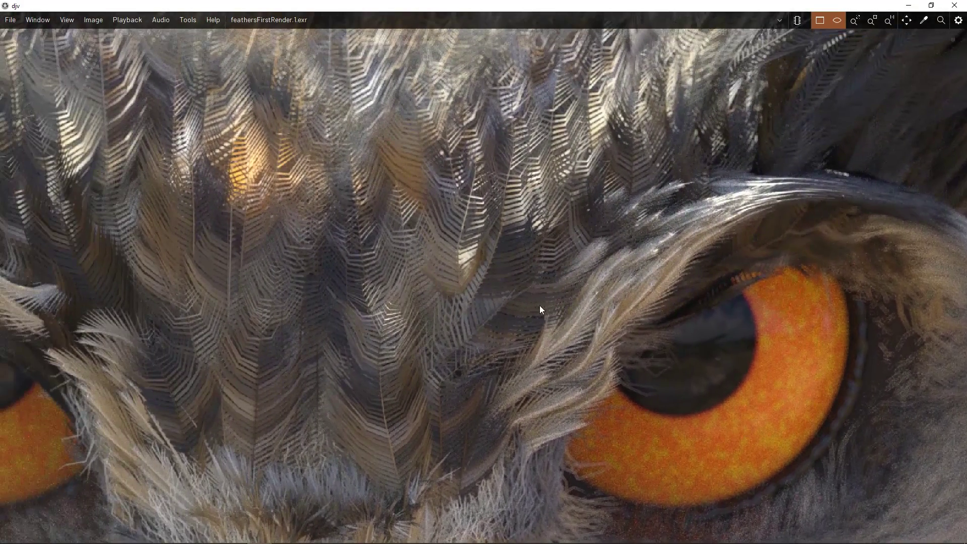
drag(338, 262, 451, 279)
scroll(406, 279, down, 3)
mouse_move(381, 83)
mouse_down()
mouse_move(379, 186)
mouse_move(383, 100)
mouse_up()
scroll(449, 364, up, 4)
drag(464, 414, 434, 298)
scroll(436, 302, up, 1)
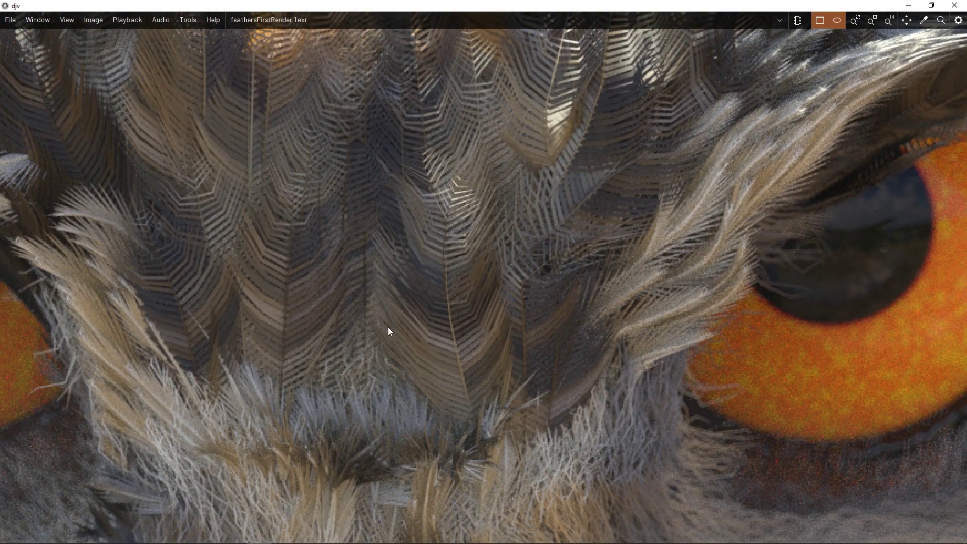
scroll(344, 268, down, 2)
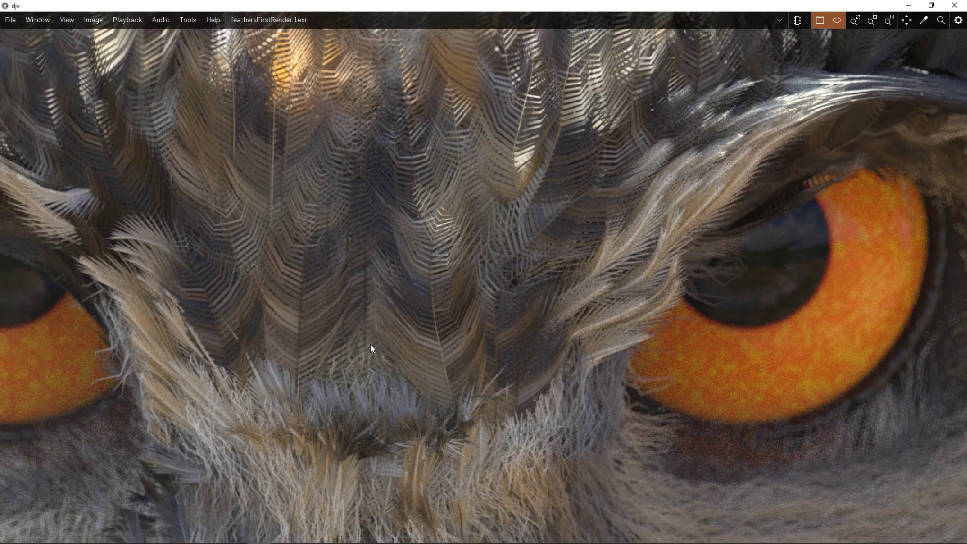
Examine the barred forehead feathers between the owl's eyes in close-up.
middle_drag(341, 274, 387, 303)
scroll(387, 303, up, 2)
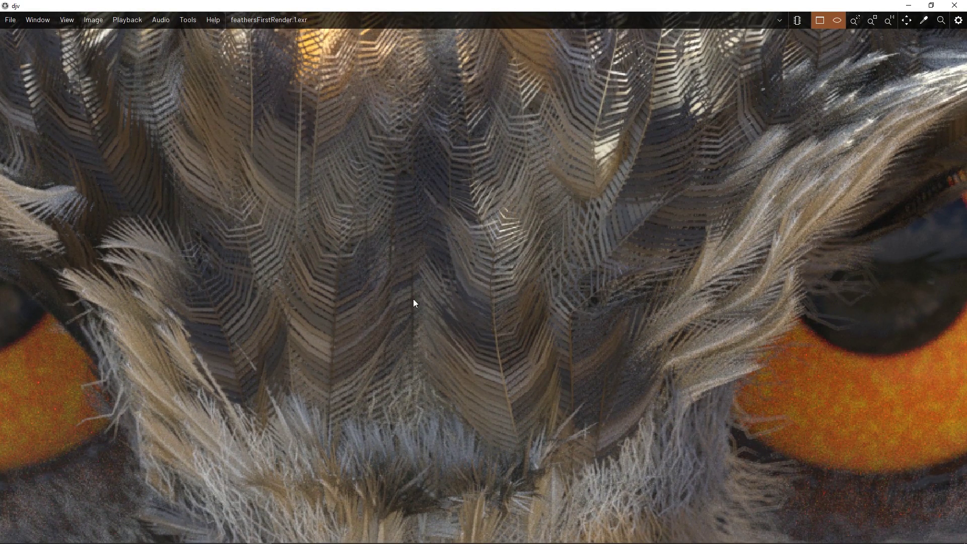
scroll(407, 341, down, 1)
middle_drag(407, 341, 464, 342)
scroll(398, 280, down, 2)
Examine the horn feathers on both sides of the head and the brow feathers above the eye.
middle_drag(269, 115, 467, 348)
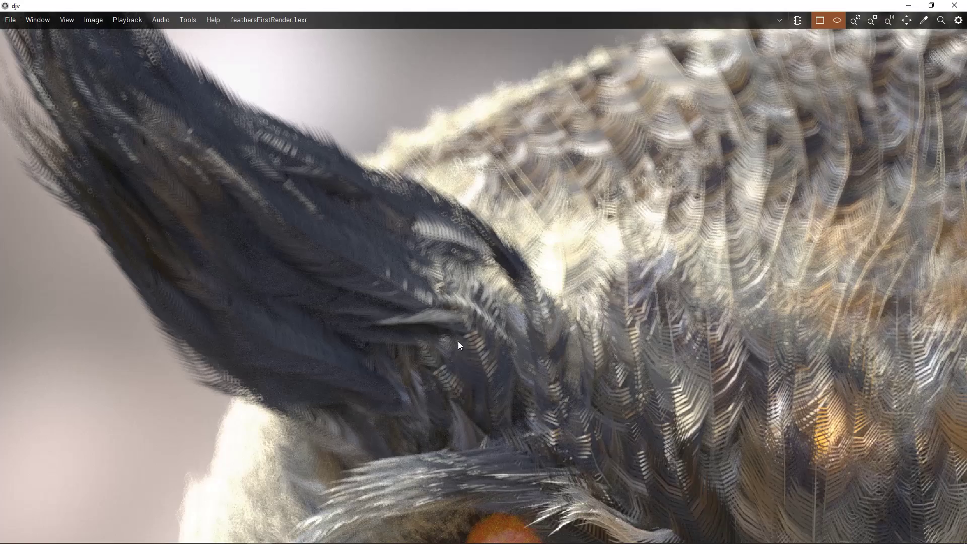
middle_drag(395, 309, 490, 380)
middle_drag(704, 330, 348, 325)
middle_drag(856, 343, 386, 332)
scroll(387, 331, down, 1)
middle_drag(503, 340, 273, 318)
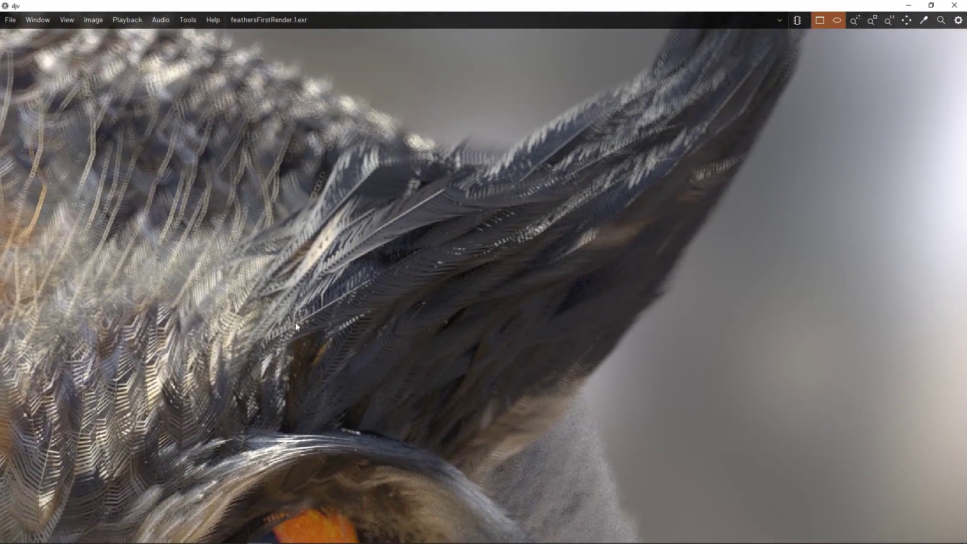
scroll(367, 322, up, 2)
scroll(367, 322, down, 1)
middle_drag(398, 314, 362, 325)
scroll(362, 325, up, 1)
middle_drag(272, 468, 447, 341)
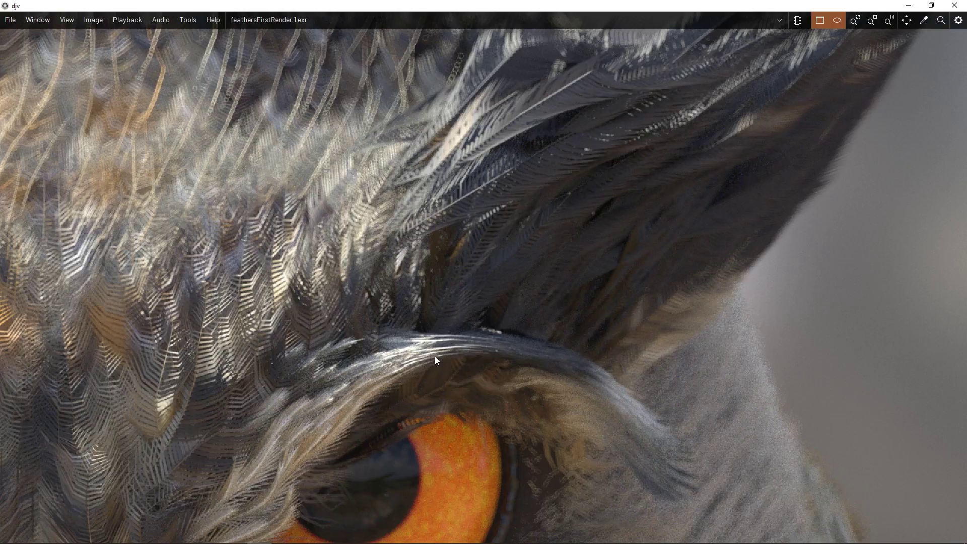
Examine the sunlit chest feathers around and below the beak in close-up.
scroll(447, 342, down, 2)
middle_drag(403, 362, 538, 228)
middle_drag(242, 463, 468, 161)
scroll(397, 354, up, 2)
scroll(396, 354, up, 1)
middle_drag(448, 201, 395, 246)
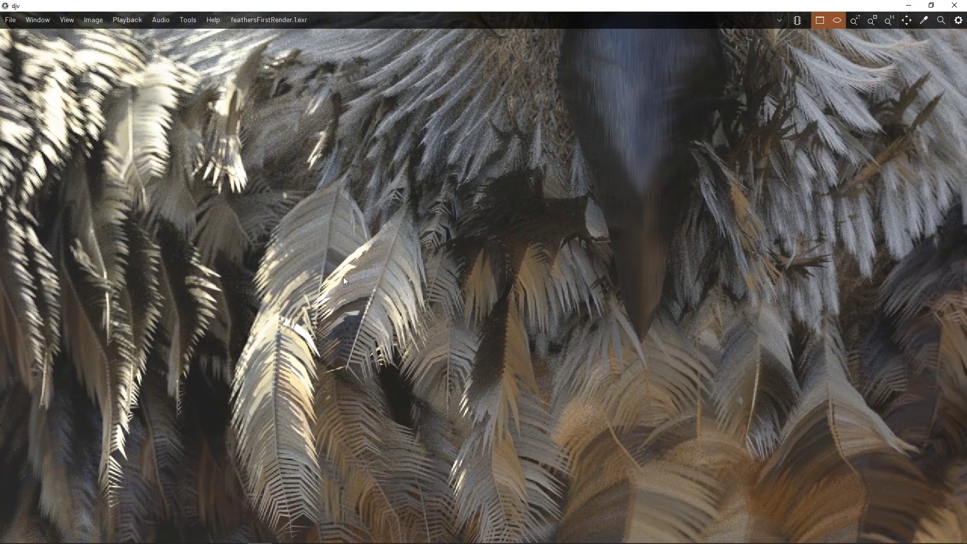
middle_drag(344, 364, 373, 315)
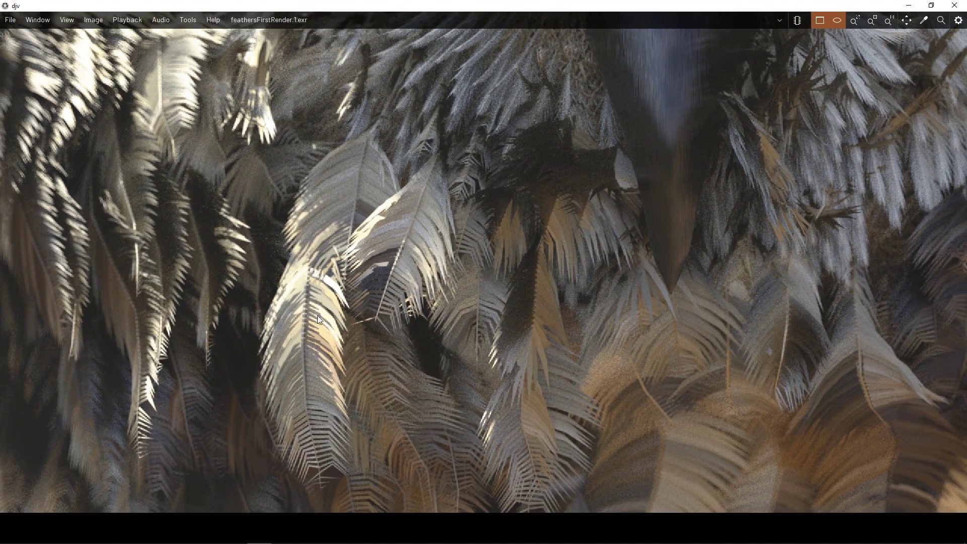
middle_drag(334, 343, 370, 362)
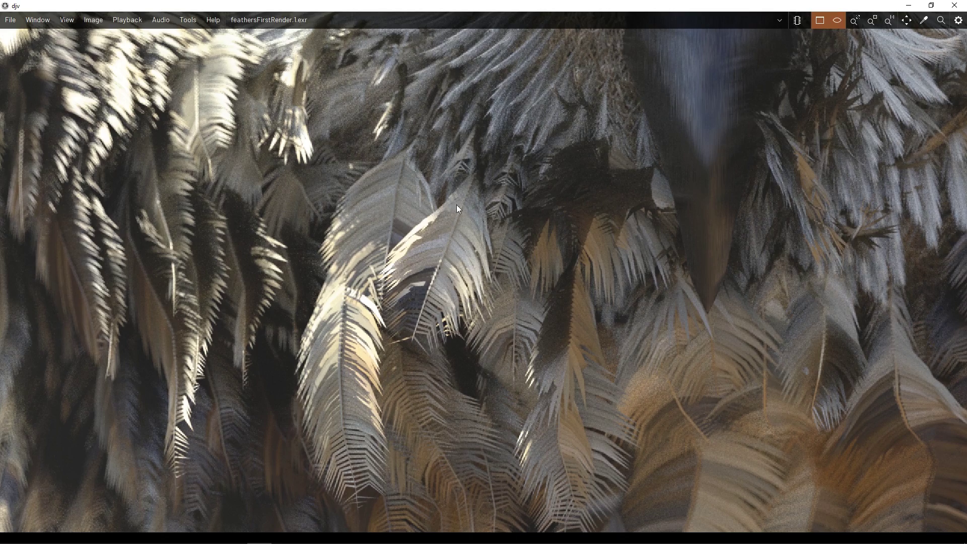
Examine the owl render from the chest feathers up to the whole head and backdrop.
middle_drag(471, 310, 383, 428)
scroll(480, 369, down, 3)
middle_drag(545, 304, 427, 368)
scroll(427, 367, up, 1)
middle_drag(369, 327, 394, 398)
scroll(395, 398, down, 4)
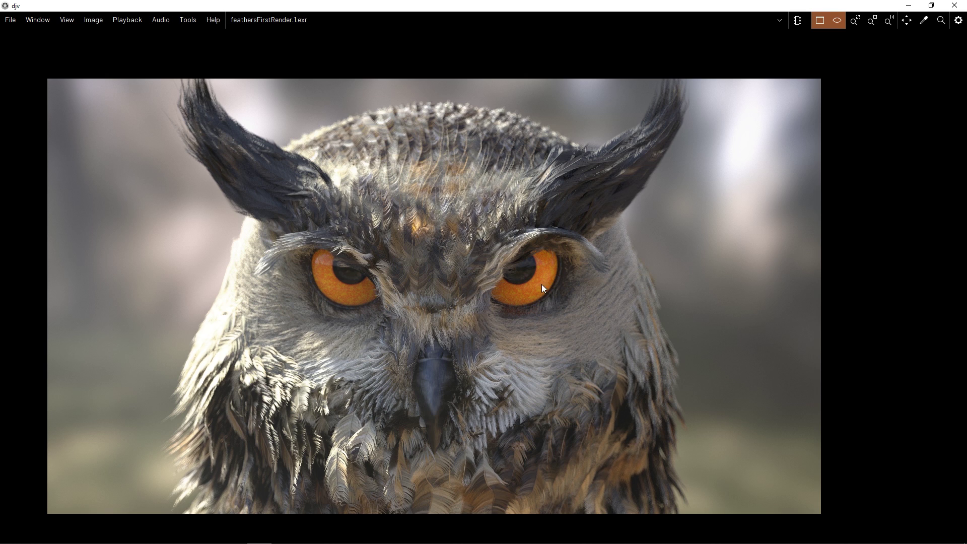
Place the owl.jpg image and the feathersFirstRender.1.exr render side by side over the Houdini scene for comparison.
click(908, 5)
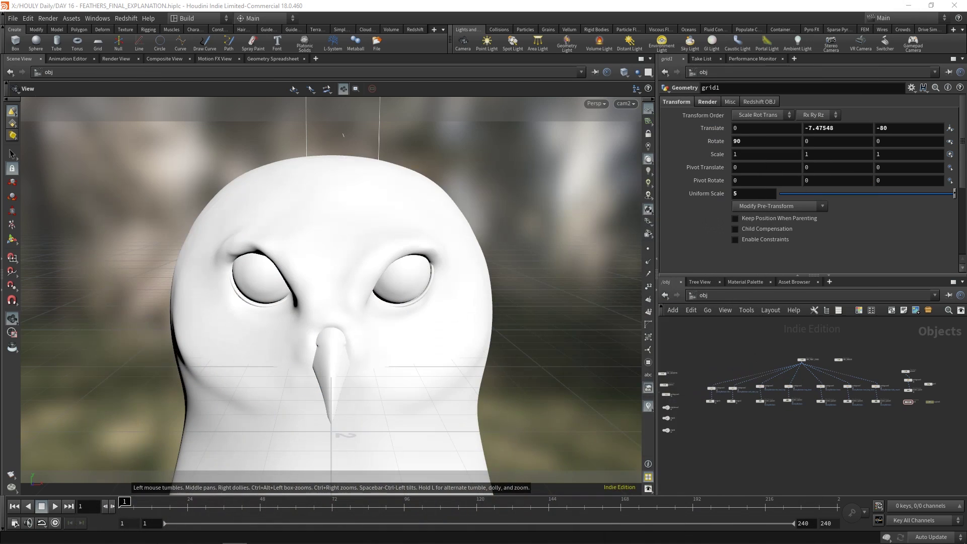
click(62, 535)
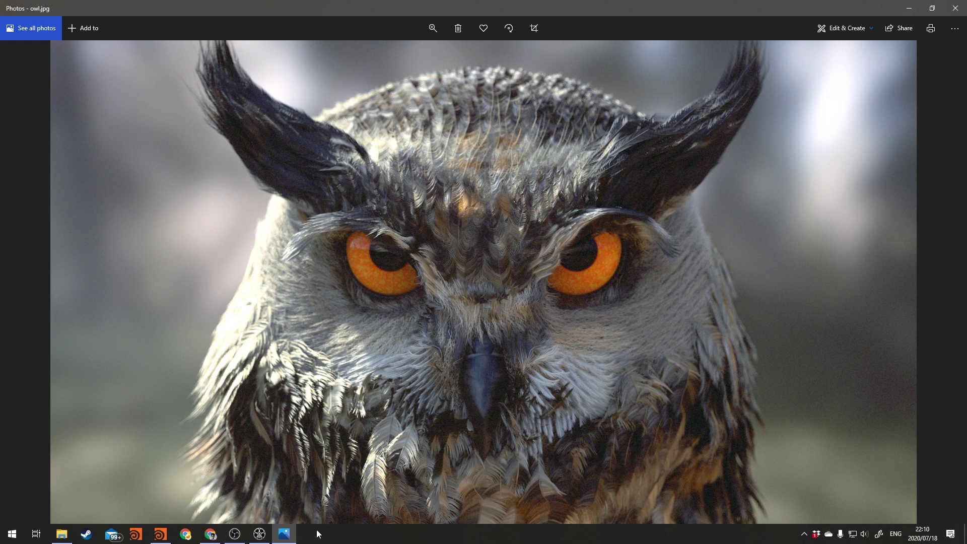
click(259, 535)
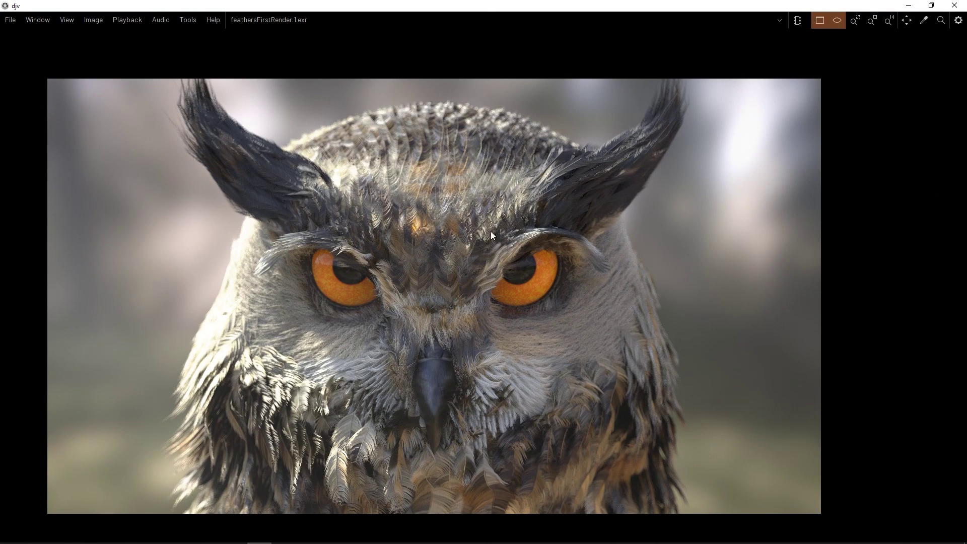
click(909, 5)
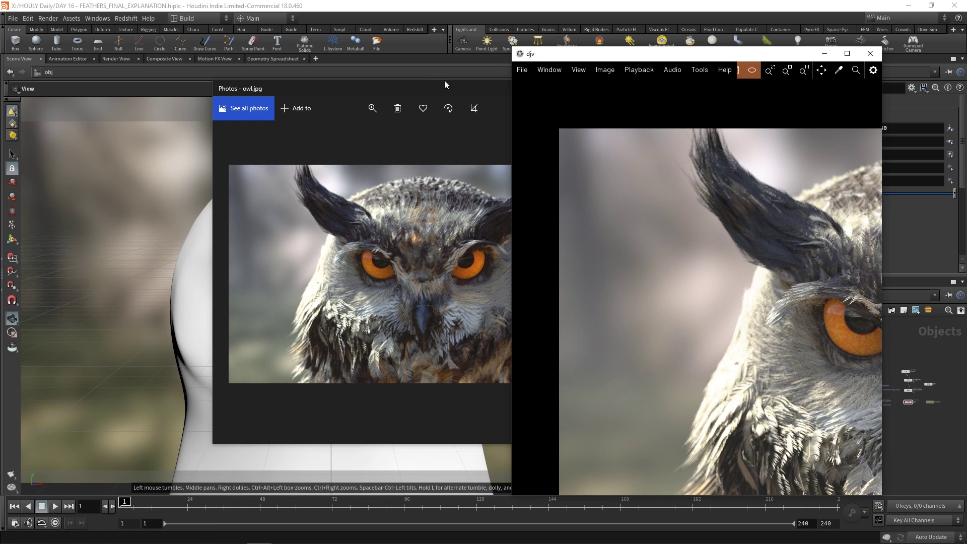
drag(436, 85, 265, 87)
drag(691, 58, 705, 106)
drag(792, 110, 667, 95)
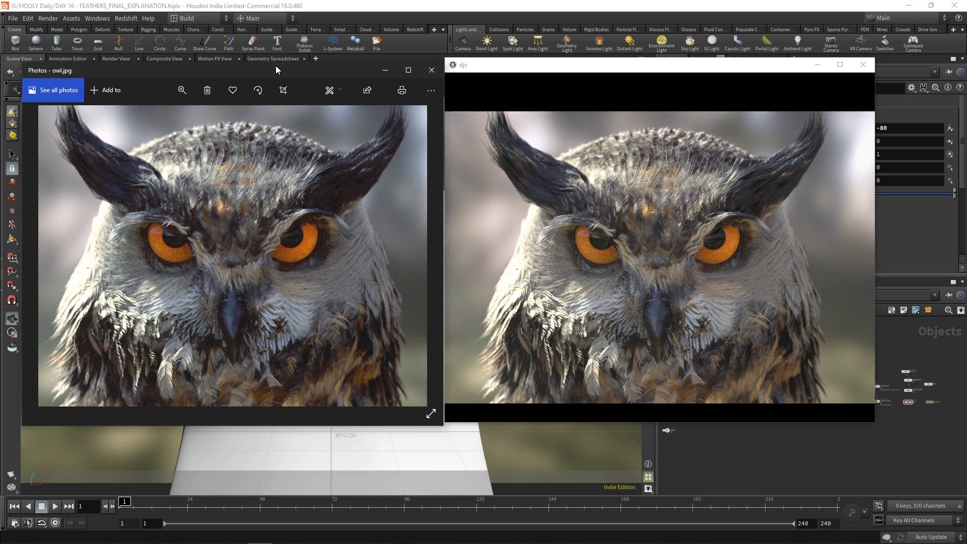
mouse_move(275, 66)
mouse_down()
mouse_move(268, 57)
mouse_move(280, 57)
mouse_up()
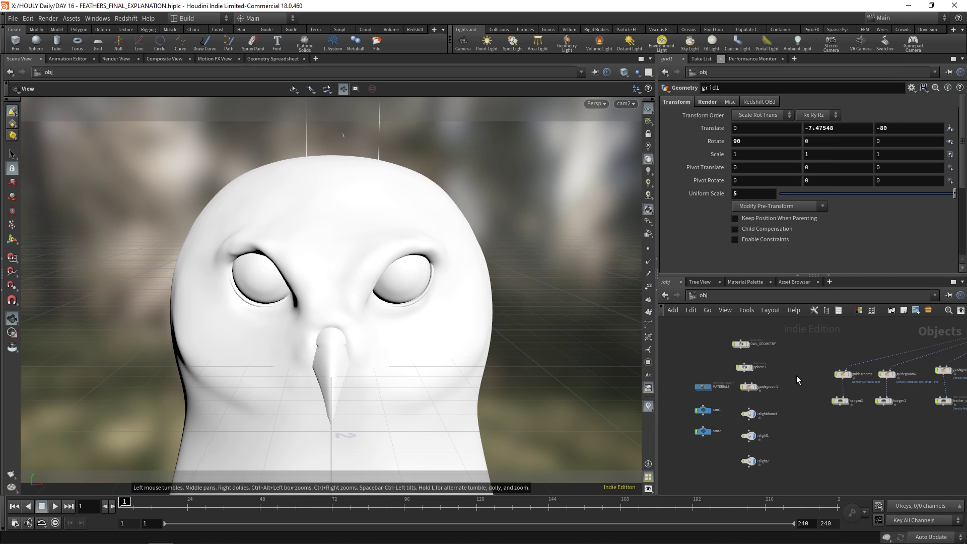
Open the geometry network of the OWL_RENDER object.
middle_drag(796, 376, 710, 363)
middle_drag(828, 338, 660, 350)
scroll(892, 334, up, 2)
middle_drag(892, 333, 793, 355)
double_click(766, 343)
Examine the subdivided owl head mesh from several angles, especially around the eyes and beak.
middle_drag(757, 388, 736, 382)
drag(307, 304, 448, 296)
middle_drag(297, 302, 355, 277)
right_drag(355, 276, 405, 302)
drag(406, 302, 448, 380)
drag(536, 267, 437, 266)
right_drag(437, 265, 440, 210)
drag(446, 233, 450, 269)
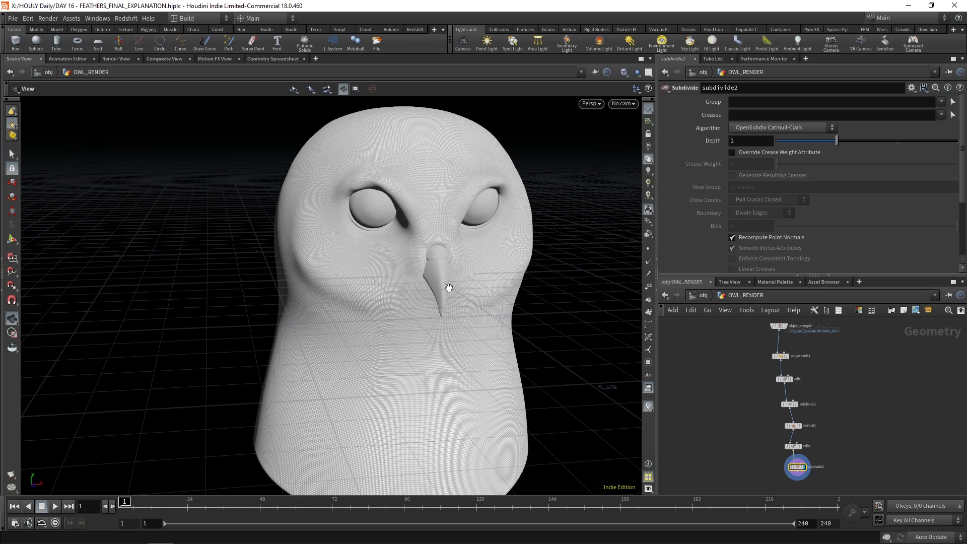
scroll(441, 287, up, 4)
drag(430, 281, 399, 242)
scroll(399, 242, down, 1)
middle_drag(403, 246, 364, 292)
drag(365, 292, 359, 286)
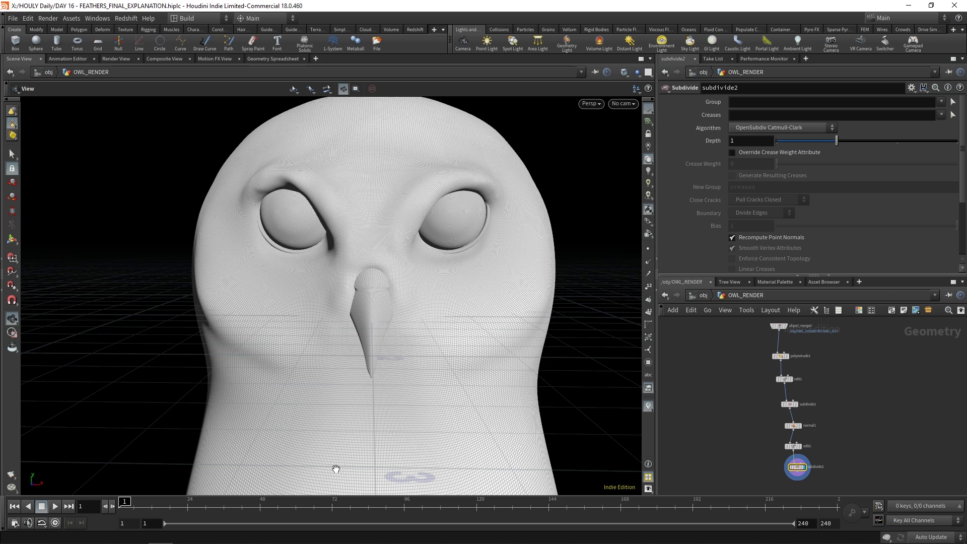
Look through cam2 and return to the object-level network.
click(626, 105)
click(637, 159)
key(u)
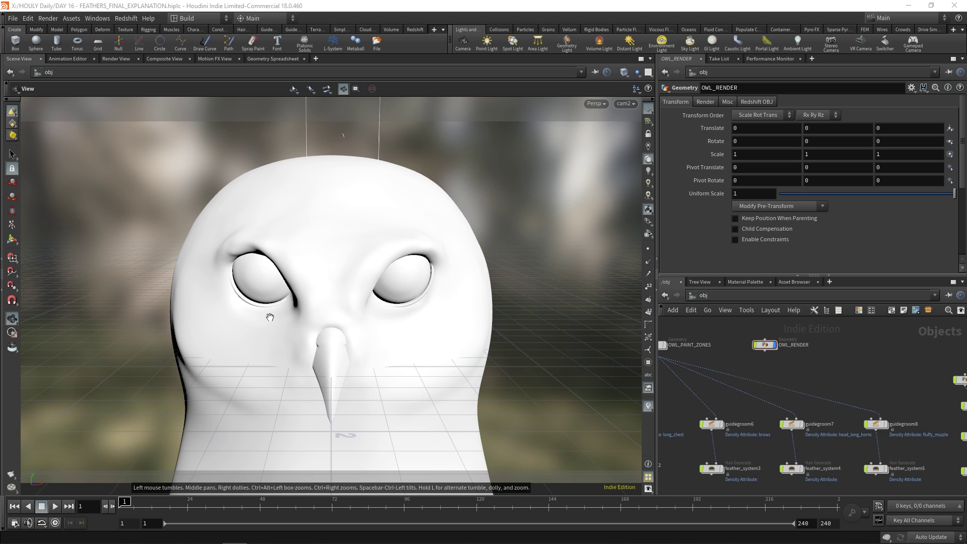
middle_drag(795, 369, 822, 381)
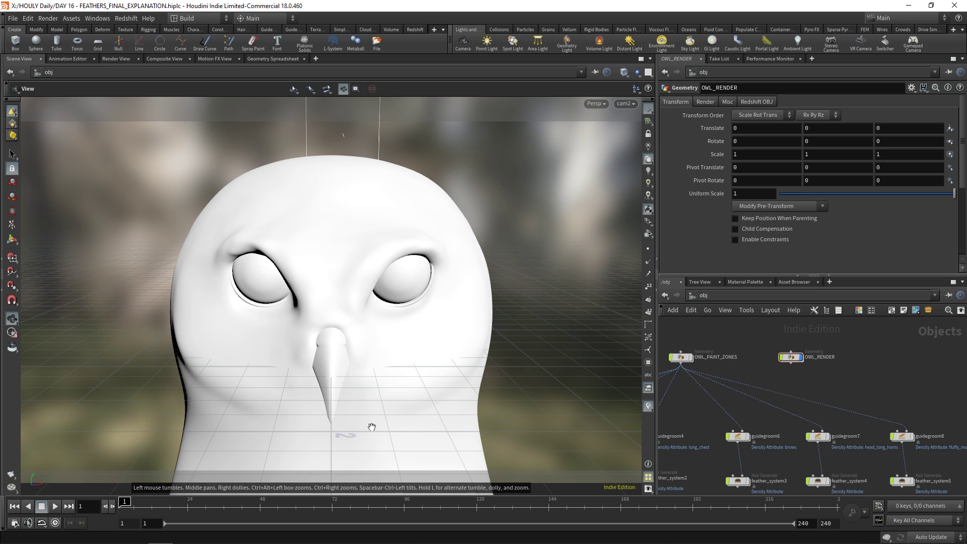
Examine the scene lights and blurred backdrop around the owl head, and return to the cam2 view.
scroll(296, 334, down, 3)
mouse_move(210, 330)
mouse_down()
mouse_move(305, 330)
mouse_move(198, 335)
mouse_move(217, 329)
mouse_up()
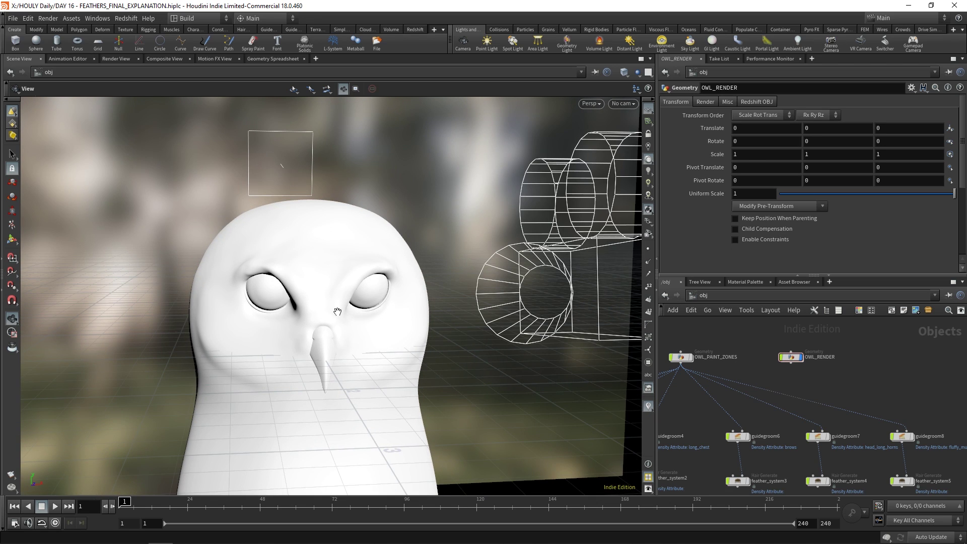
scroll(290, 322, up, 4)
drag(338, 311, 504, 335)
scroll(340, 329, down, 5)
middle_drag(211, 336, 319, 293)
drag(385, 346, 497, 319)
middle_drag(496, 319, 342, 336)
scroll(410, 343, down, 5)
drag(409, 343, 304, 252)
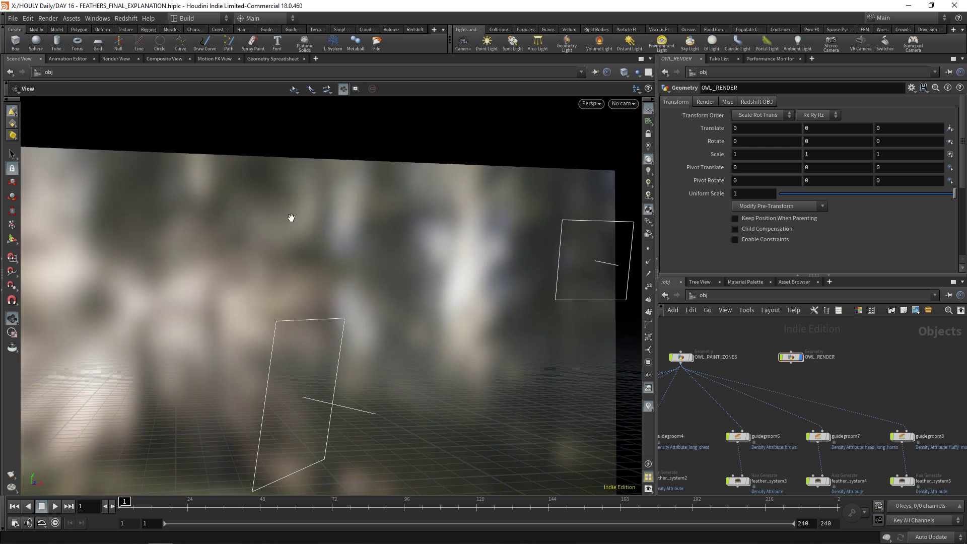
click(625, 104)
click(627, 157)
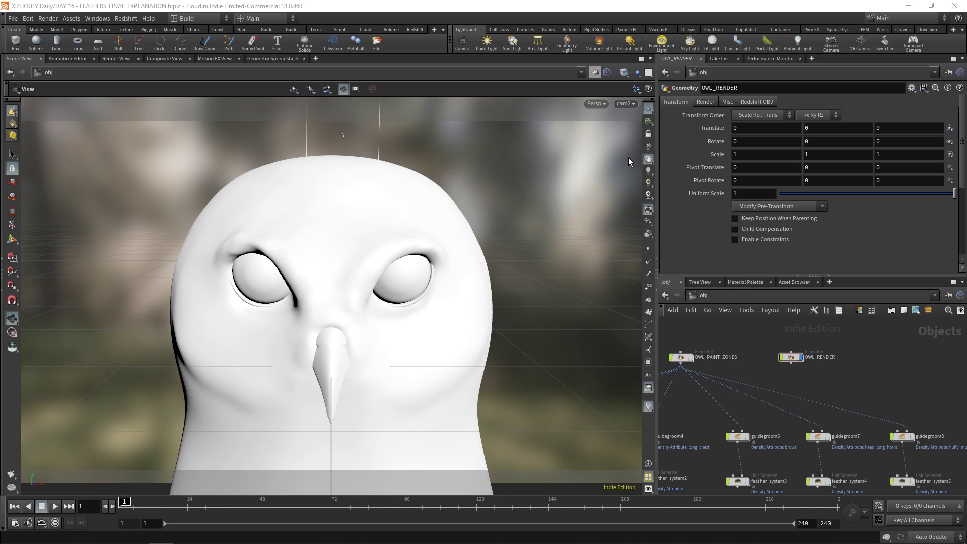
Select the feather_system hair generate node below guidegroom9.
scroll(757, 415, down, 4)
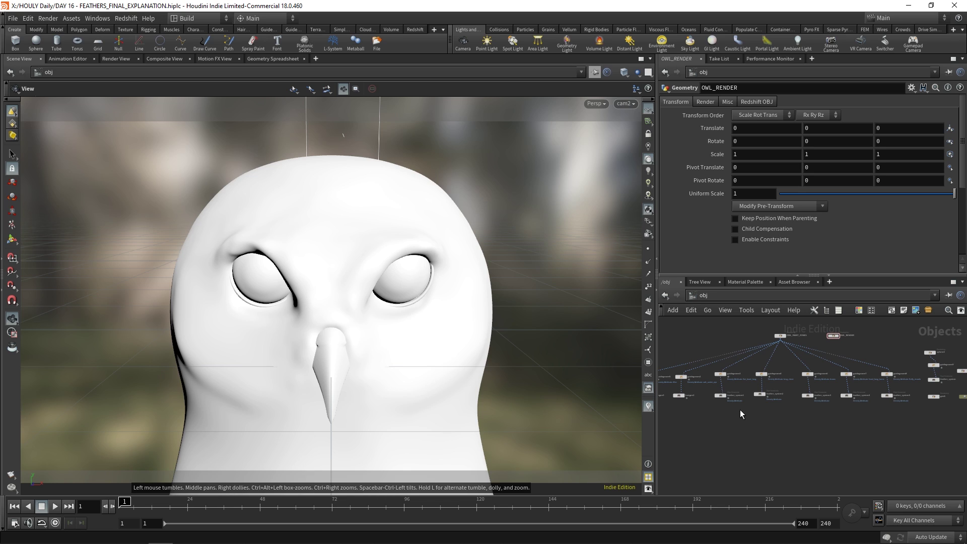
scroll(739, 409, up, 6)
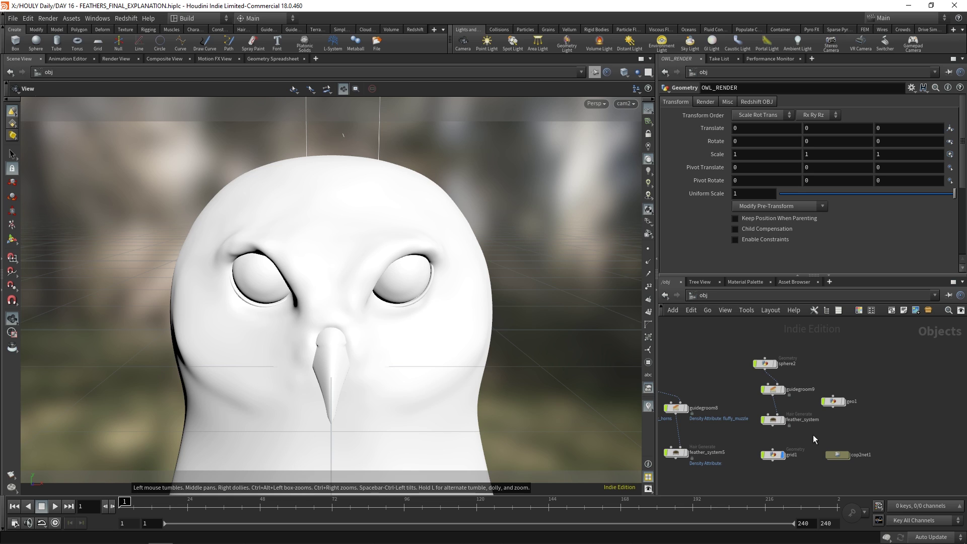
scroll(813, 434, up, 2)
click(761, 414)
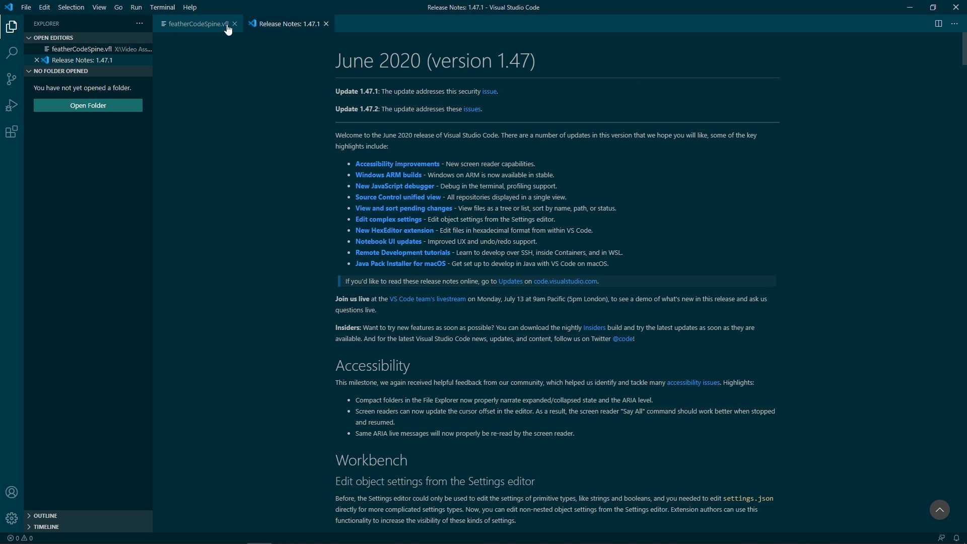
Show featherCodeSpine.vfl in Visual Studio Code and add a trial addprim call after its last line.
click(229, 30)
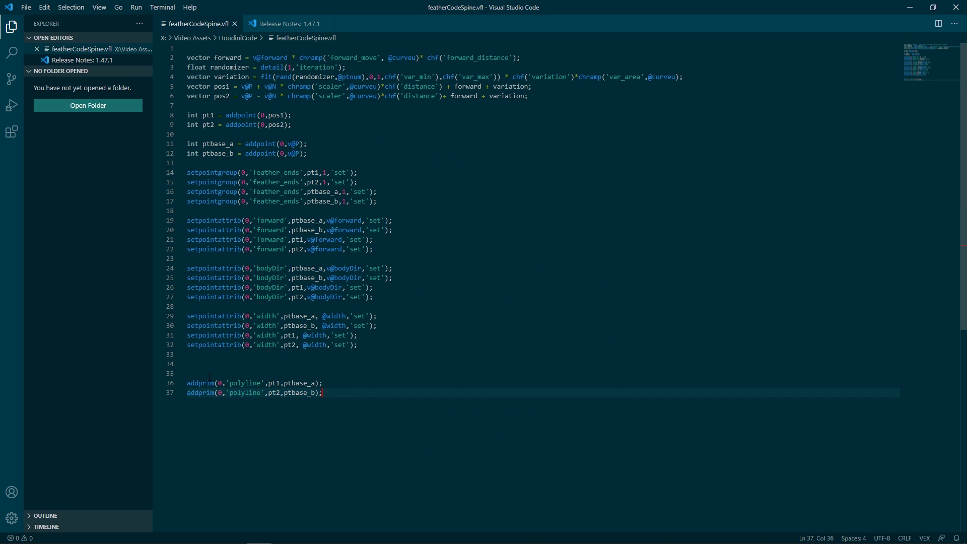
key(Return)
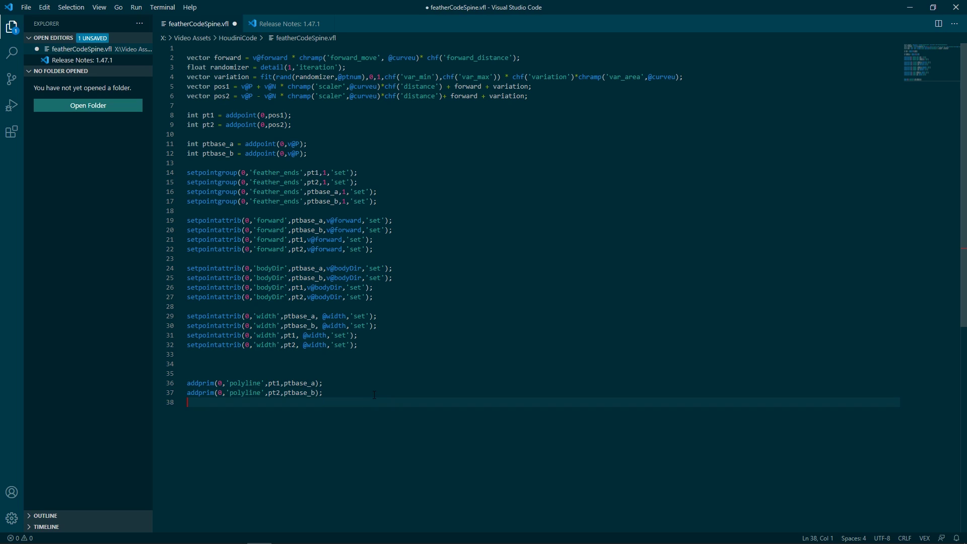
text(addprim)
key(Return)
text(\, type))
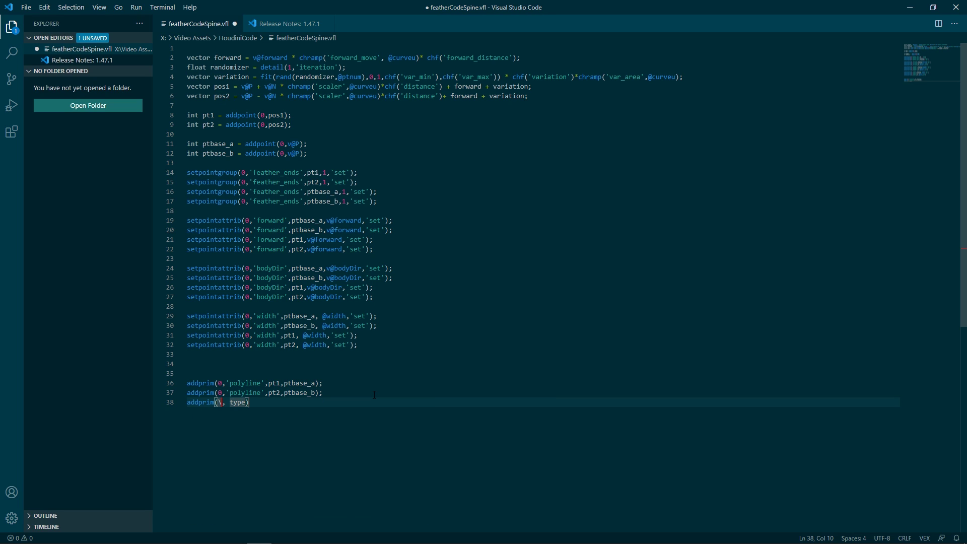
Delete the arguments and most of the trial addprim call, and close Visual Studio Code.
key(End)
key(BackSpace)
key(BackSpace)
key(BackSpace)
key(BackSpace)
key(BackSpace)
key(BackSpace)
key(BackSpace)
key(BackSpace)
key(BackSpace)
key(BackSpace)
key(BackSpace)
key(BackSpace)
key(BackSpace)
key(BackSpace)
key(BackSpace)
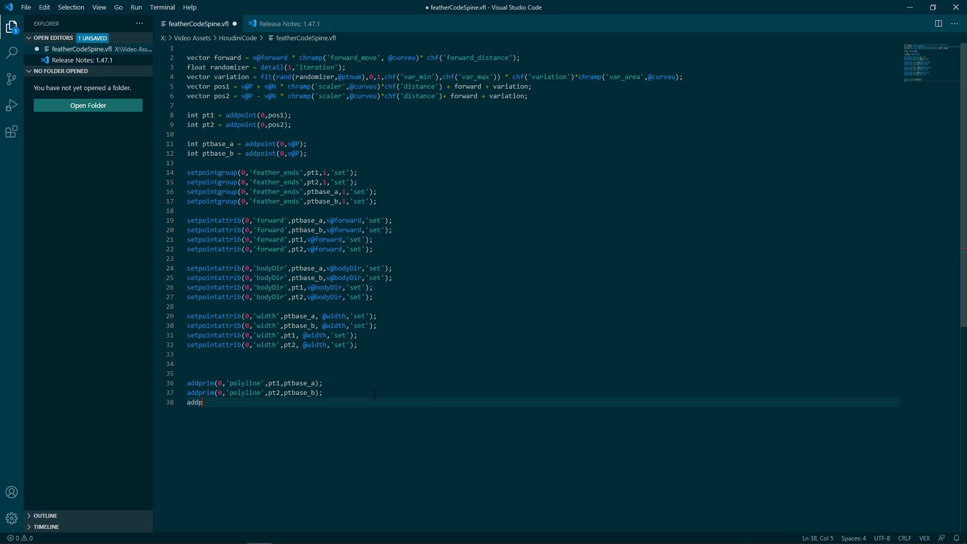
key(Up)
key(Up)
key(Up)
click(956, 5)
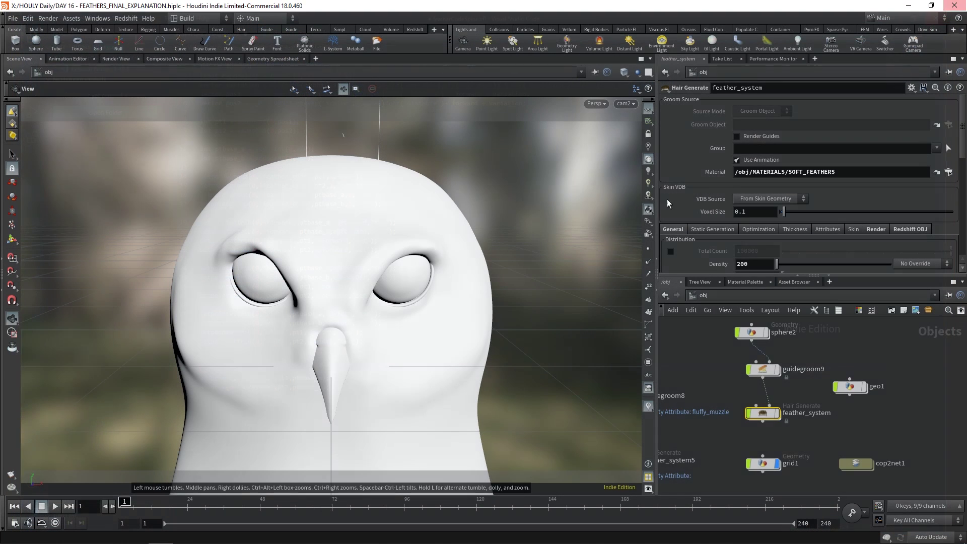